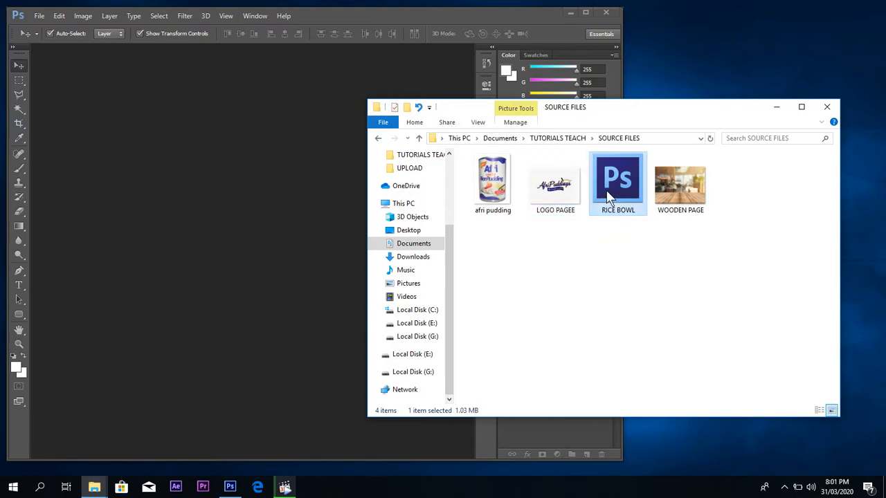
Step: Look over the logo and pudding can images in the SOURCE FILES folder
{"action": "left_click_drag", "start_coordinate": [592, 119], "coordinate": [452, 183]}
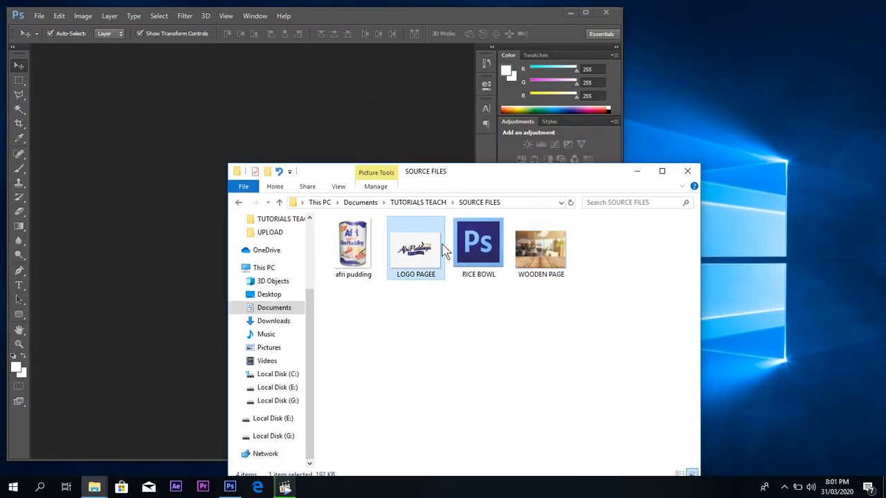
{"action": "left_click", "coordinate": [413, 251]}
{"action": "left_click", "coordinate": [363, 250]}
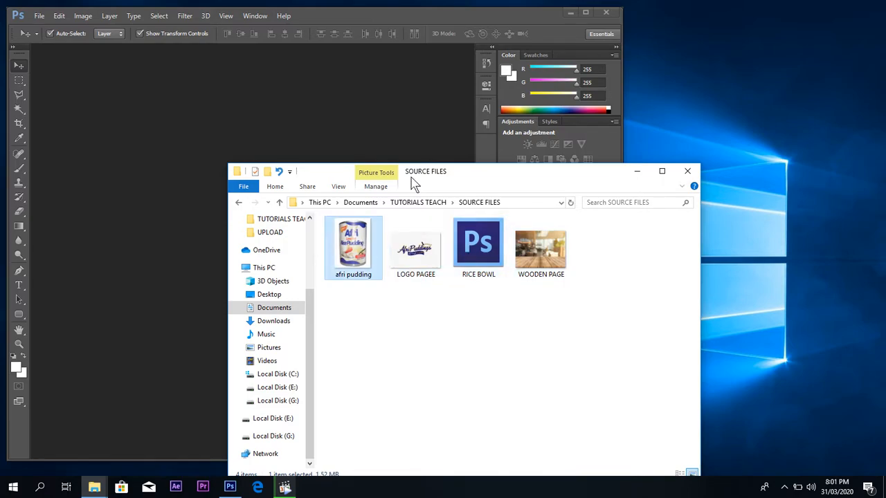
Step: Switch to Photoshop and start setting up a new document
{"action": "left_click", "coordinate": [354, 15]}
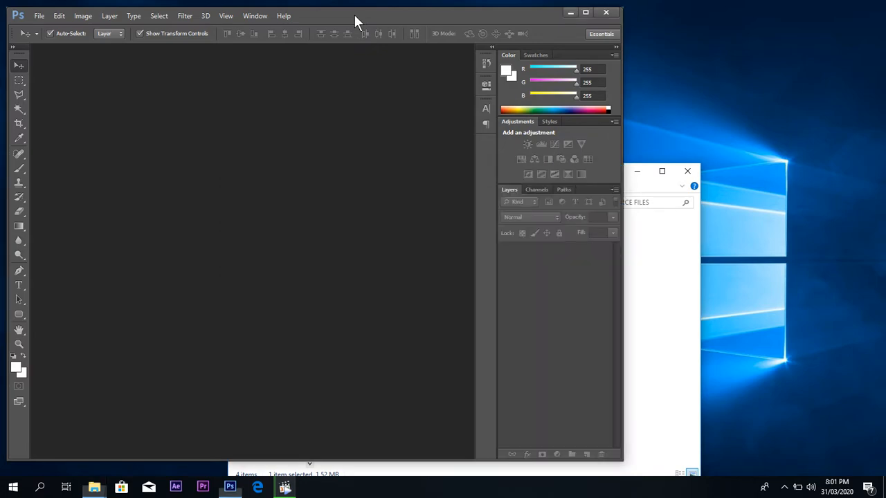
{"action": "left_click_drag", "start_coordinate": [348, 13], "coordinate": [353, 15]}
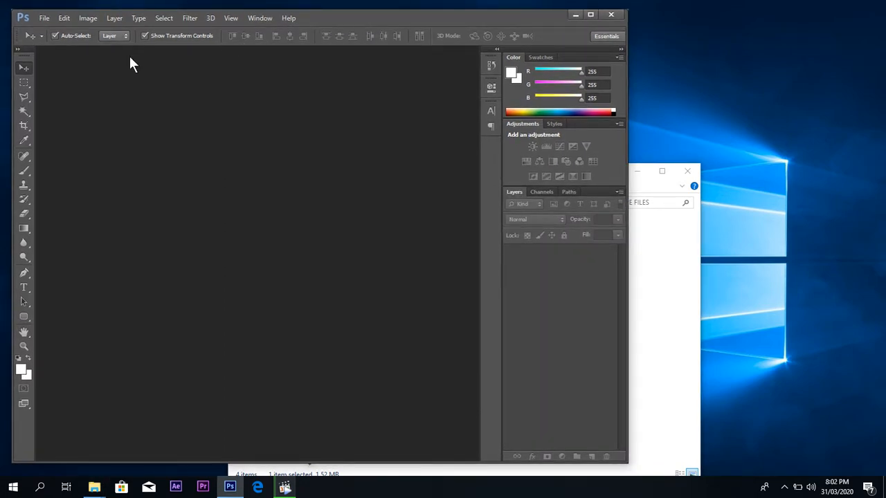
{"action": "left_click", "coordinate": [45, 18]}
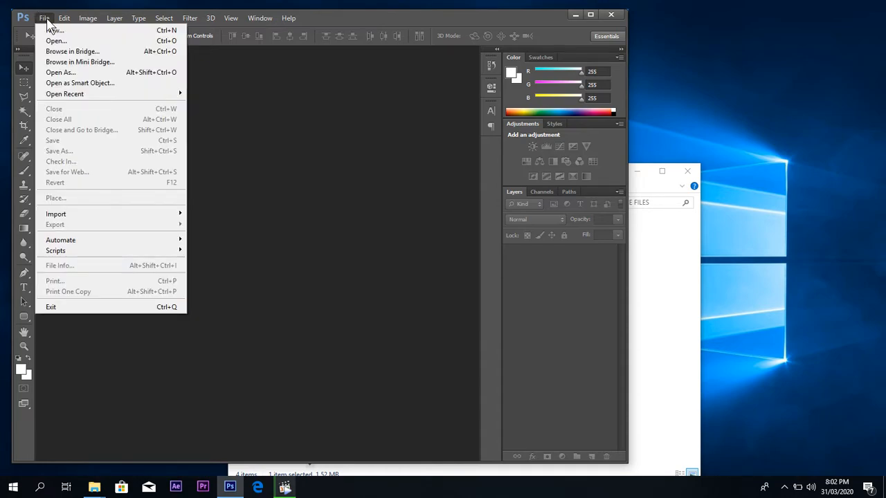
{"action": "left_click", "coordinate": [50, 30]}
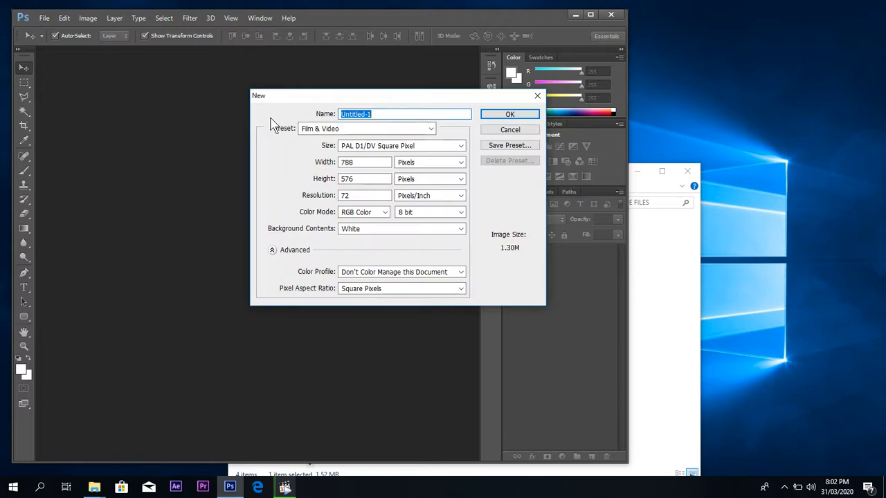
Step: Examine the preset, size and resolution options for the new document
{"action": "left_click", "coordinate": [368, 131]}
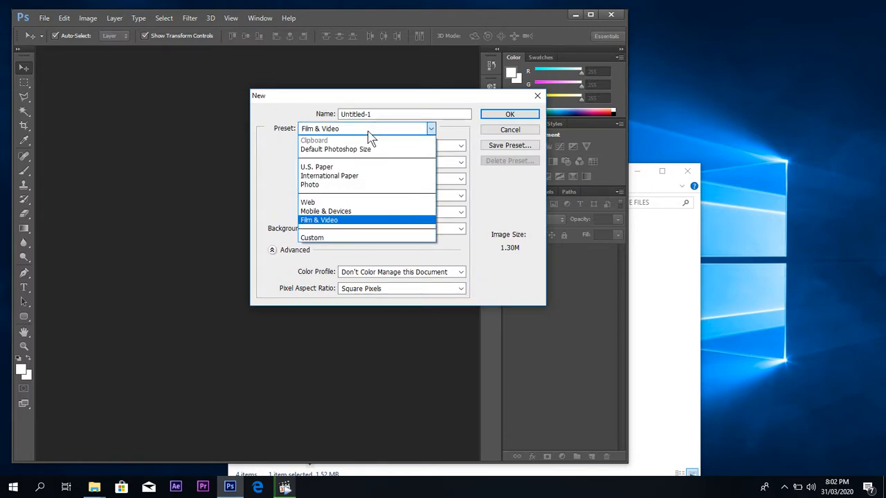
{"action": "left_click", "coordinate": [369, 133]}
{"action": "left_click", "coordinate": [372, 148]}
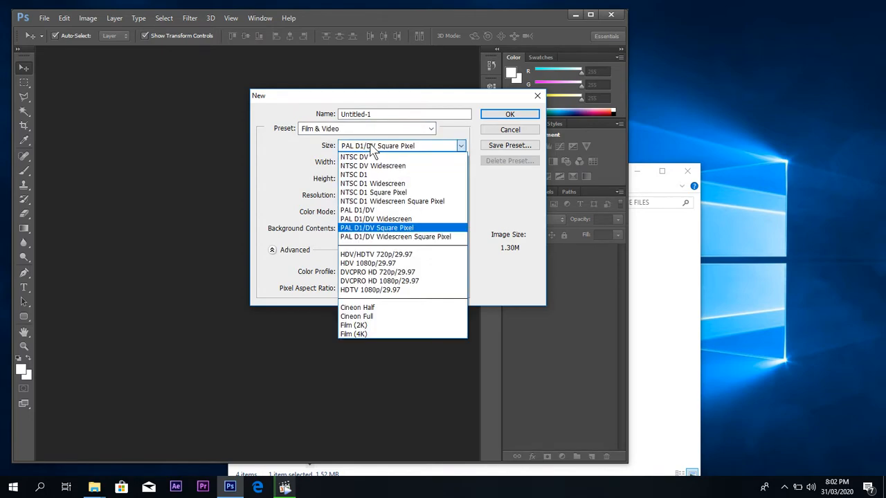
{"action": "left_click", "coordinate": [372, 149]}
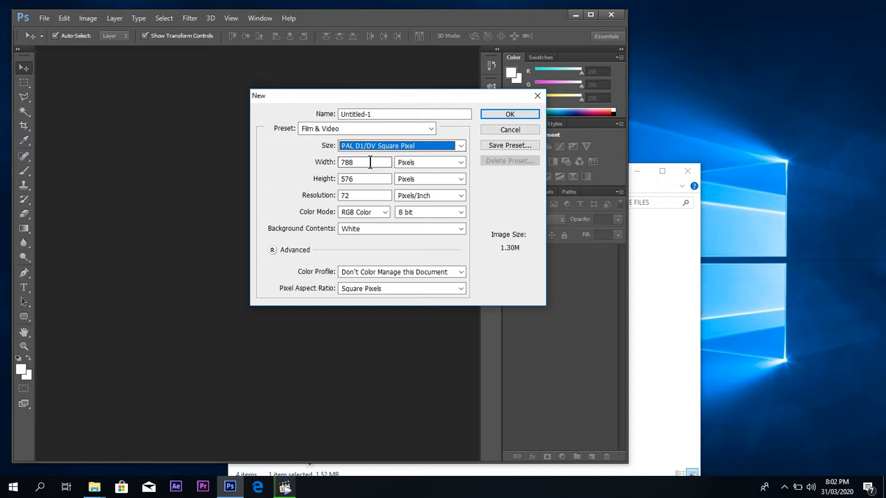
{"action": "left_click", "coordinate": [392, 130]}
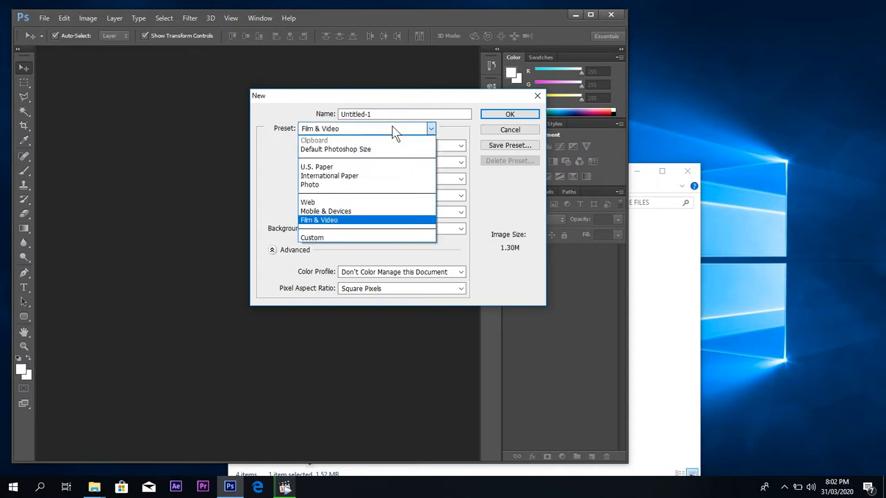
{"action": "left_click", "coordinate": [395, 132]}
{"action": "left_click", "coordinate": [388, 143]}
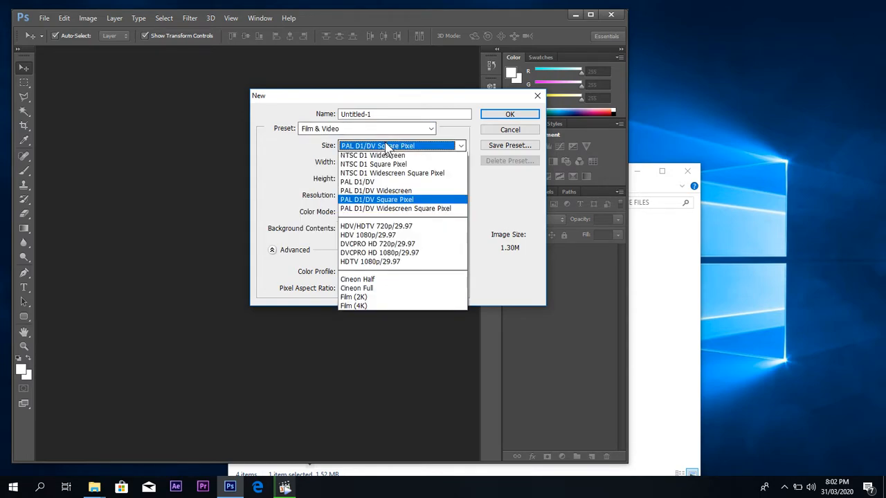
{"action": "left_click", "coordinate": [389, 145]}
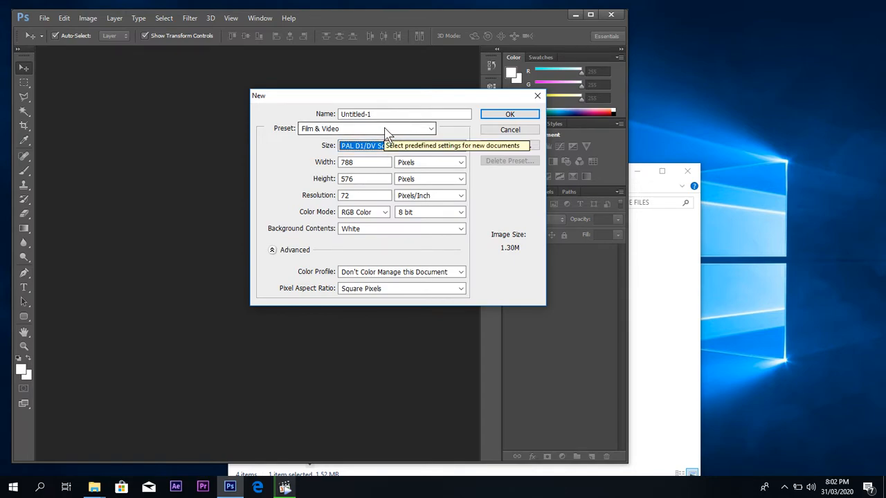
{"action": "left_click", "coordinate": [394, 133]}
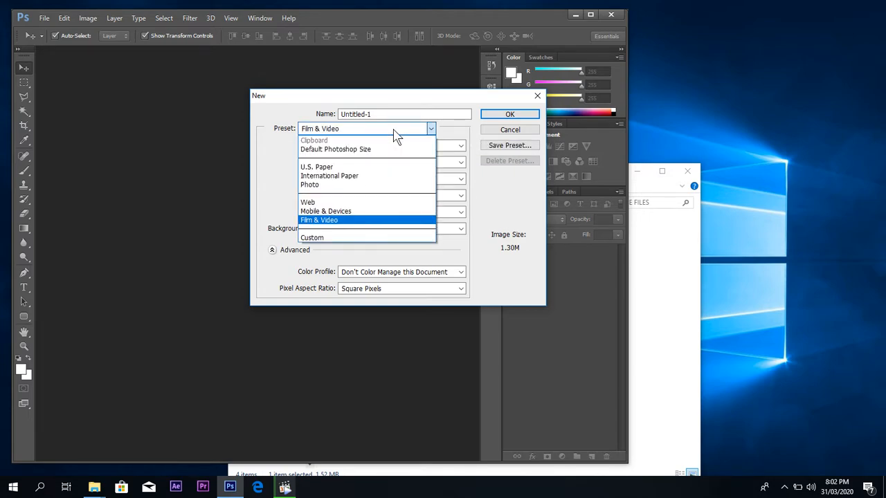
{"action": "left_click", "coordinate": [396, 135]}
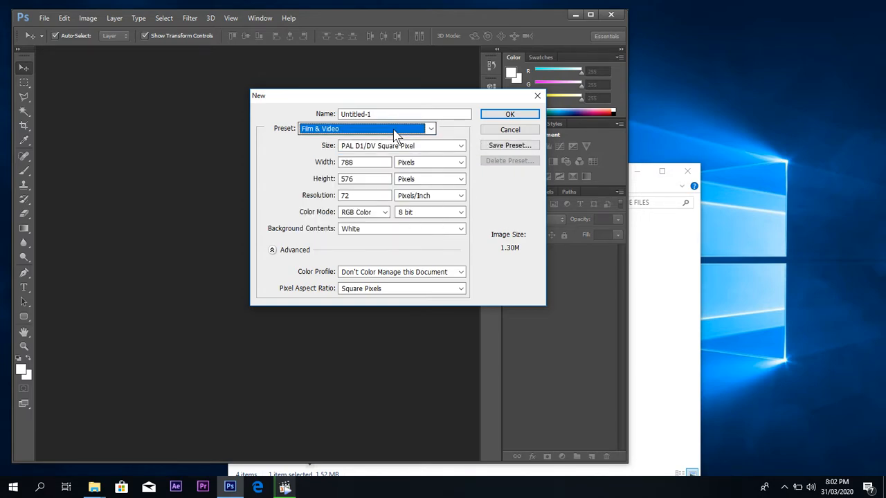
{"action": "left_click", "coordinate": [444, 149]}
{"action": "left_click", "coordinate": [443, 149]}
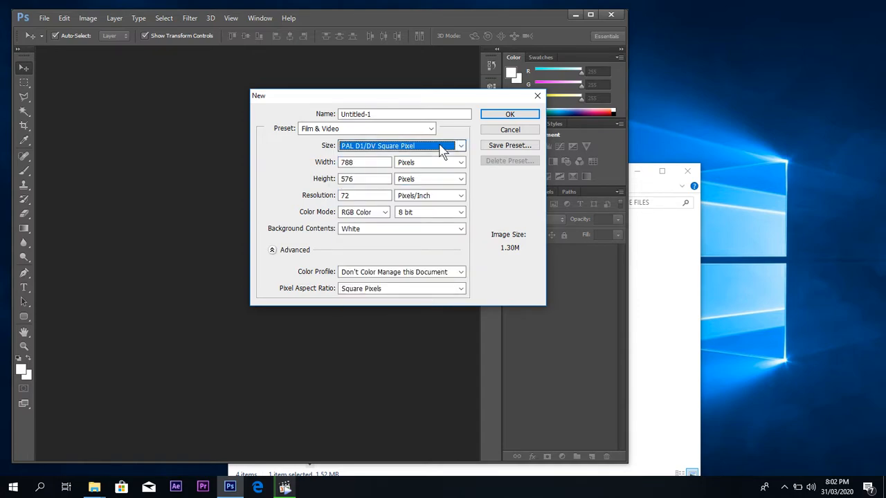
{"action": "left_click", "coordinate": [356, 195]}
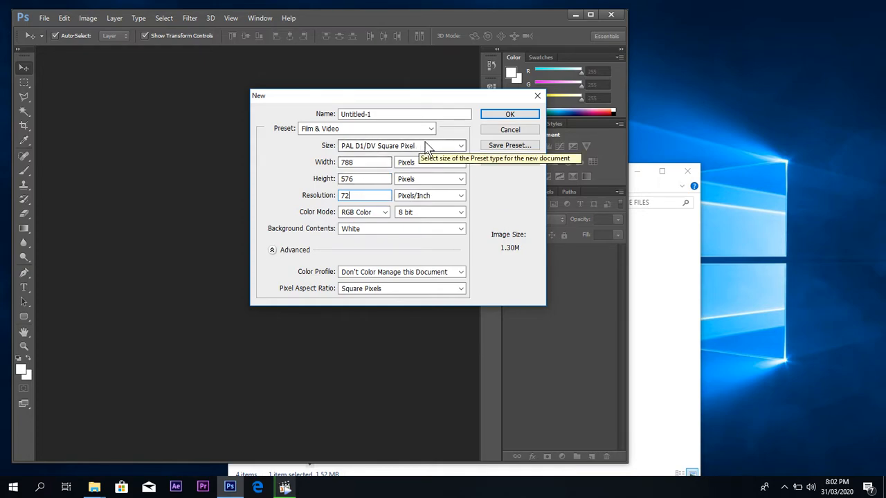
Step: Try the HDV/HDTV 720p/29.97 and PAL D1/DV sizes for the new document
{"action": "left_click", "coordinate": [460, 145]}
{"action": "left_click", "coordinate": [376, 254]}
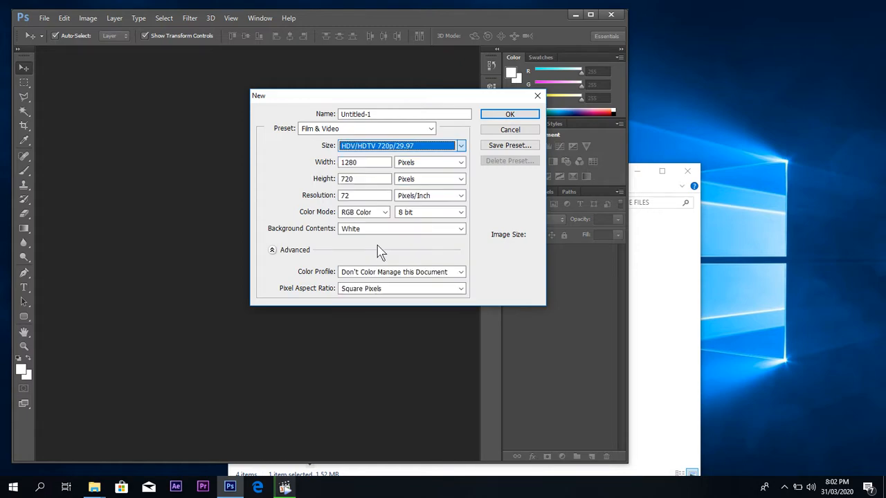
{"action": "left_click", "coordinate": [410, 147]}
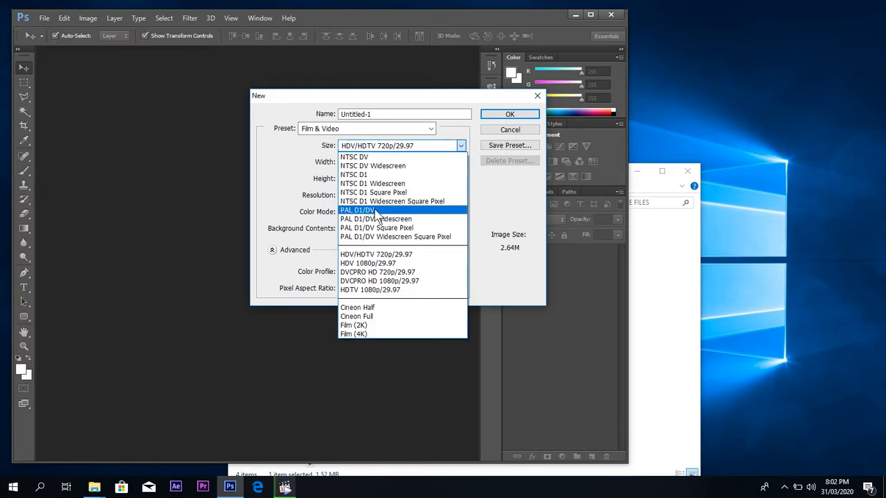
{"action": "left_click", "coordinate": [380, 211]}
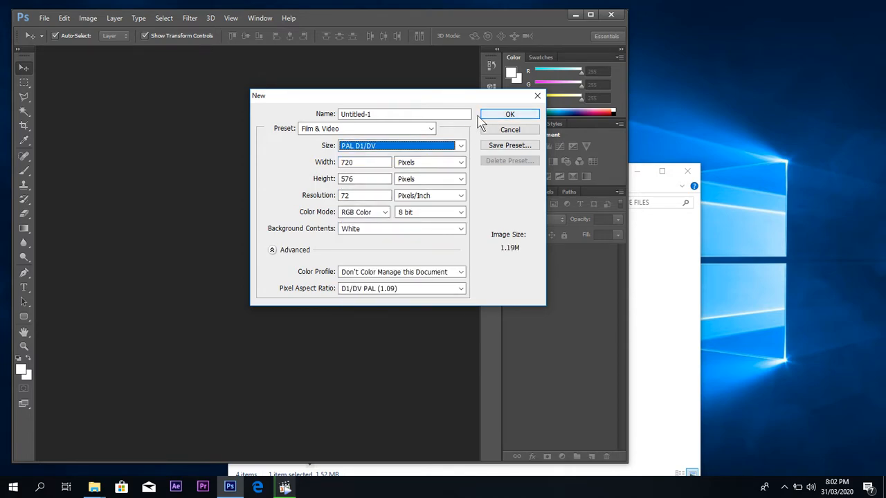
Step: Create the Film & Video document at the PAL D1/DV Square Pixel size, 788 x 576 pixels, with 72 pixels/inch resolution
{"action": "left_click", "coordinate": [429, 146]}
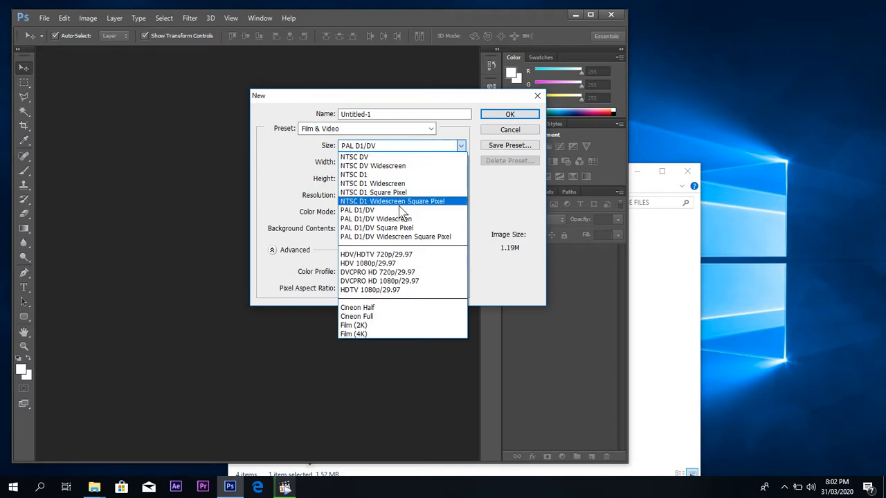
{"action": "left_click", "coordinate": [398, 230]}
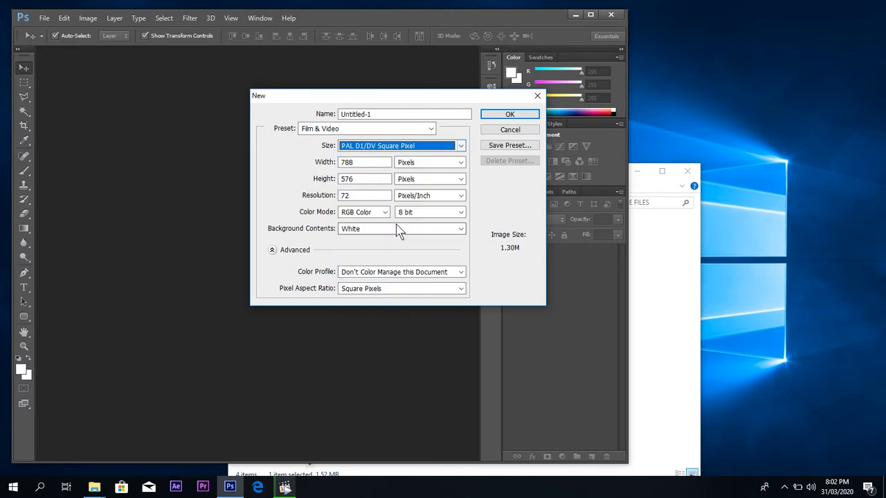
{"action": "left_click", "coordinate": [364, 198]}
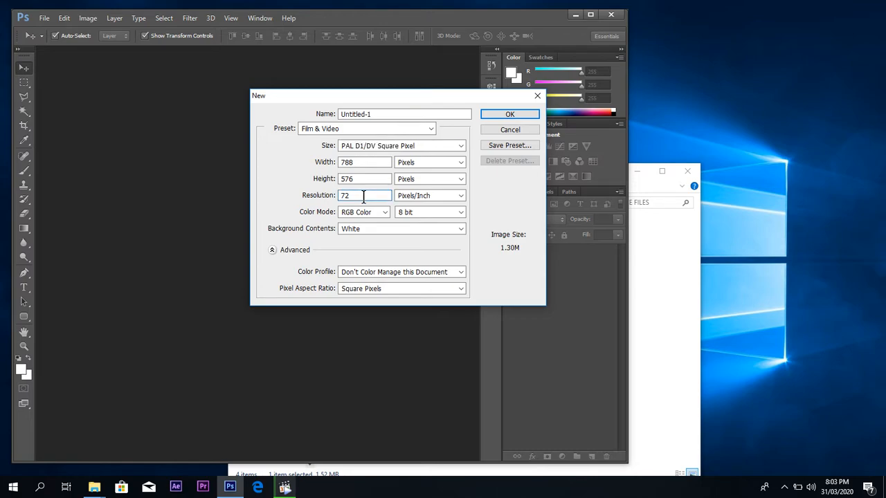
{"action": "left_click", "coordinate": [510, 114]}
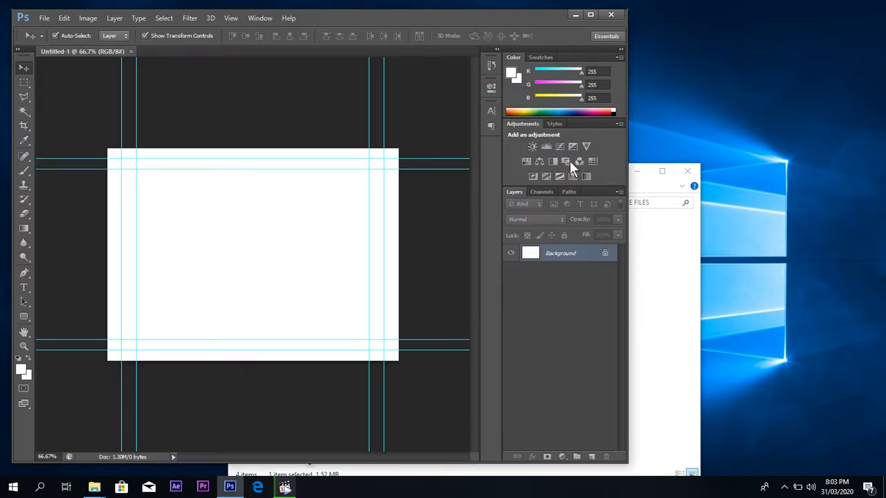
Step: Place the WOODEN PAGE image in the document and scale it proportionally to about 168% so it fills the canvas
{"action": "left_click", "coordinate": [638, 184]}
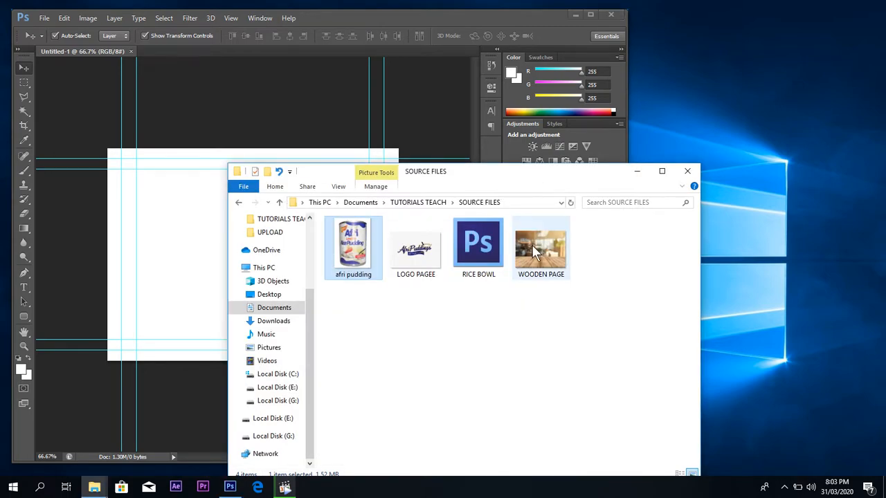
{"action": "left_click_drag", "start_coordinate": [532, 249], "coordinate": [196, 221]}
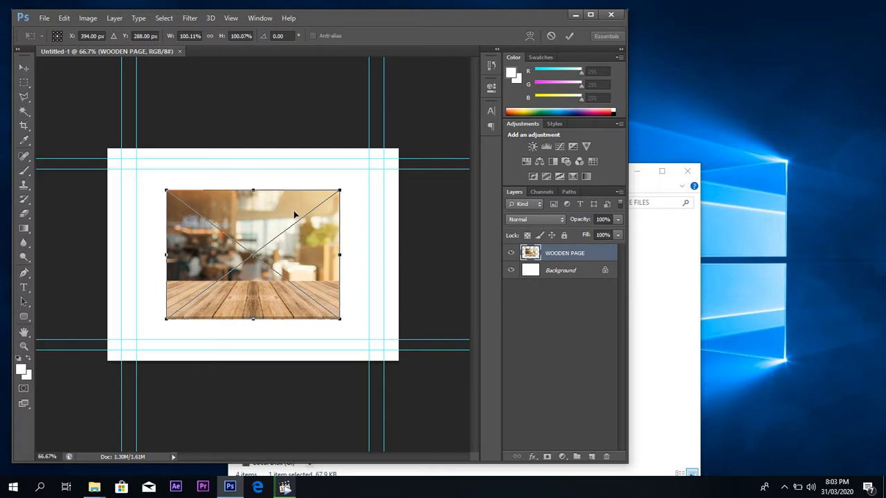
{"action": "left_click", "coordinate": [209, 35]}
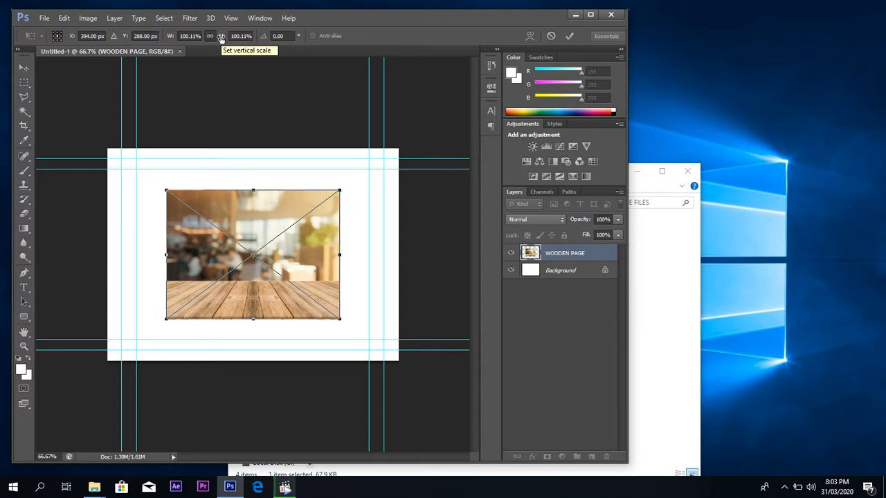
{"action": "left_click_drag", "start_coordinate": [222, 37], "coordinate": [268, 178]}
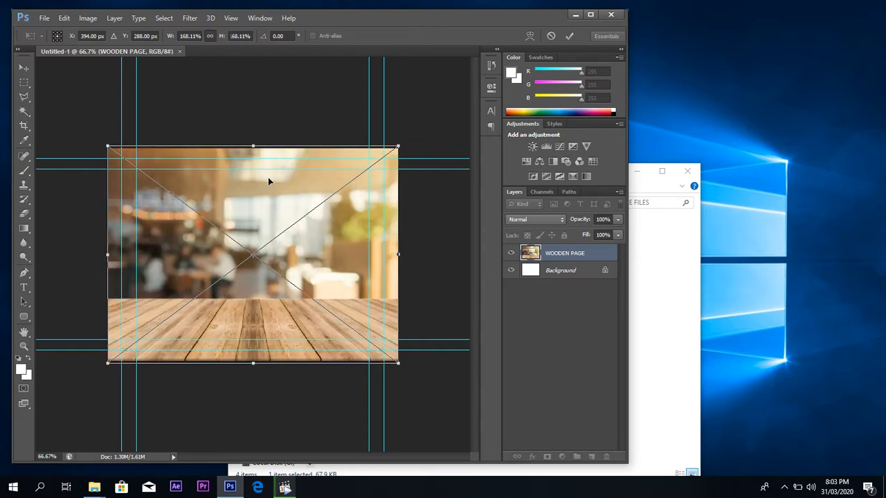
{"action": "key", "text": "Return"}
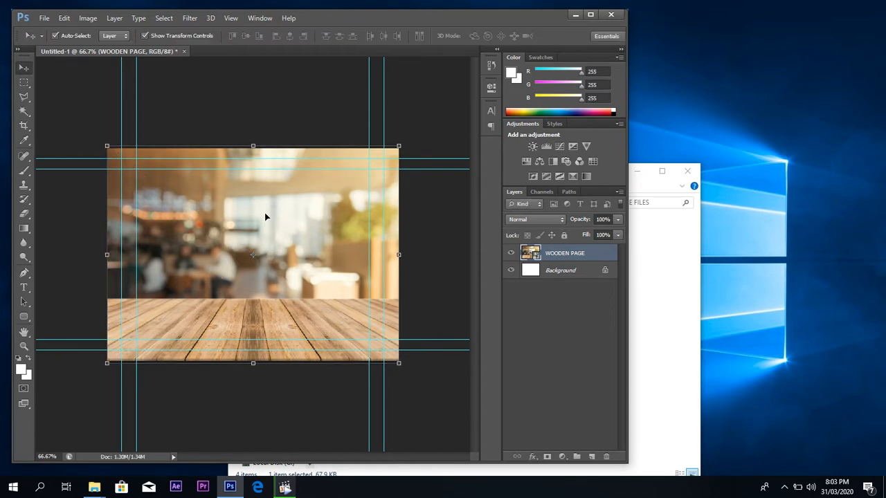
Step: Place the afri pudding image from the SOURCE FILES folder above the wooden table background
{"action": "left_click", "coordinate": [680, 324]}
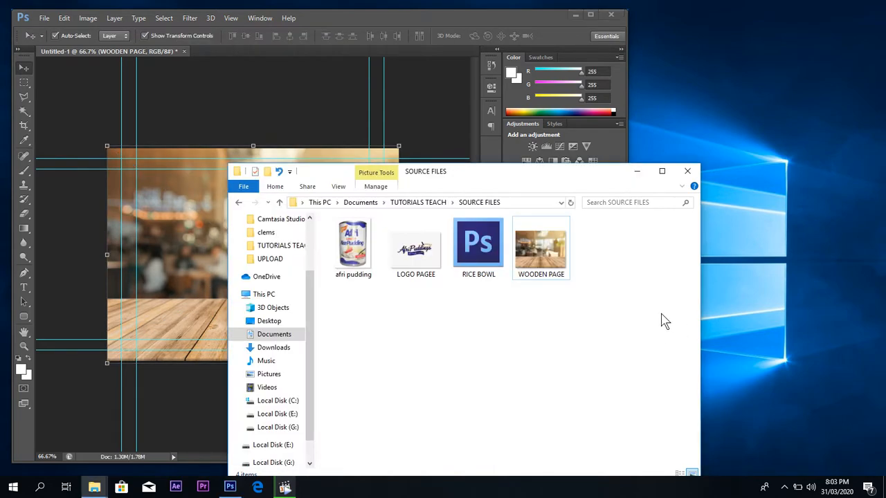
{"action": "left_click_drag", "start_coordinate": [354, 258], "coordinate": [187, 246]}
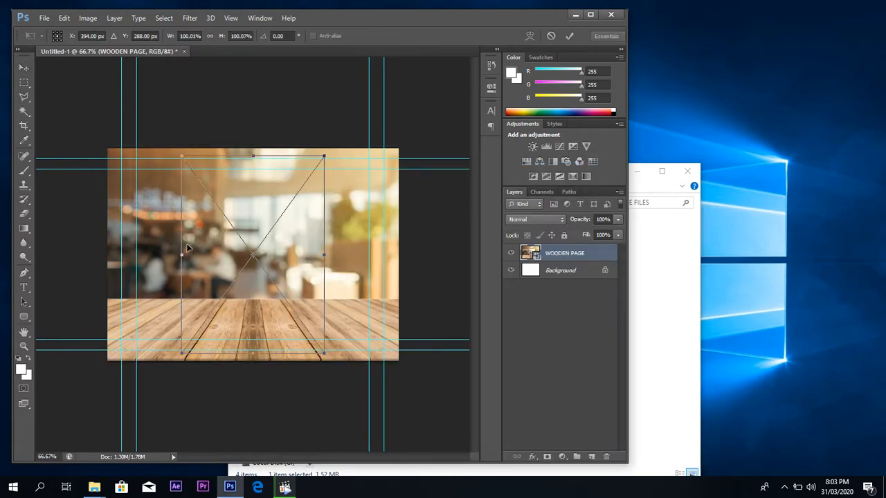
{"action": "key", "text": "Return"}
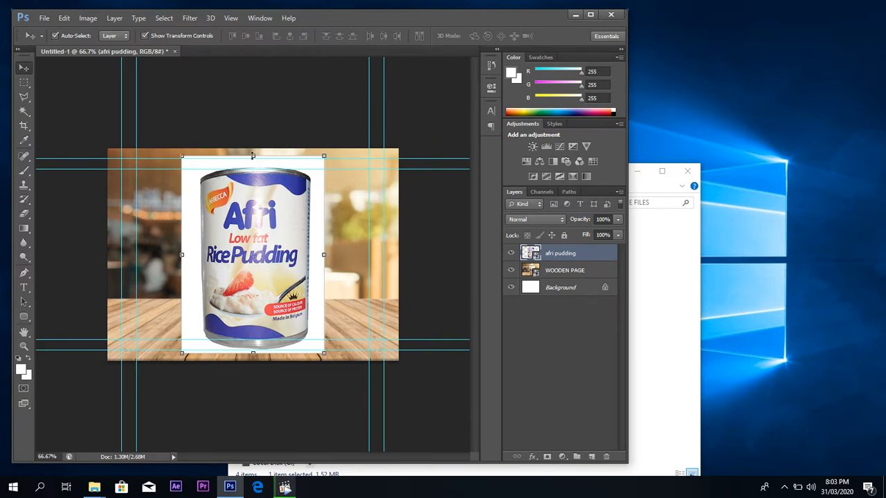
Step: Scale the pudding can image proportionally to 80% and move it to the left half of the canvas
{"action": "left_click", "coordinate": [252, 156]}
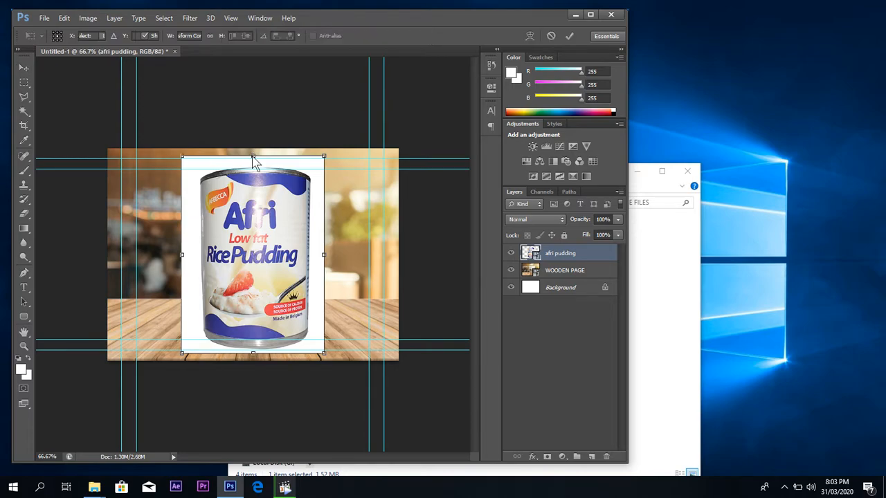
{"action": "left_click", "coordinate": [211, 36]}
{"action": "mouse_move", "coordinate": [220, 38]}
{"action": "left_mouse_down"}
{"action": "mouse_move", "coordinate": [210, 36]}
{"action": "mouse_move", "coordinate": [211, 44]}
{"action": "left_mouse_up"}
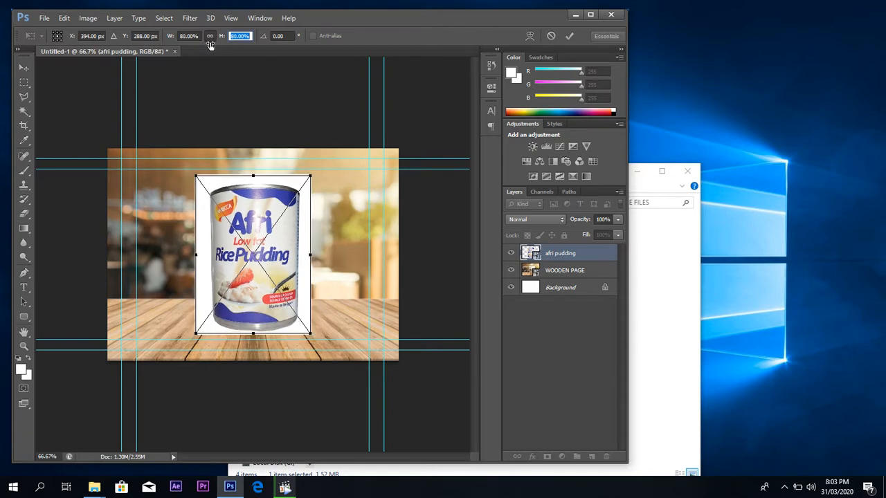
{"action": "key", "text": "Return"}
{"action": "left_click_drag", "start_coordinate": [265, 228], "coordinate": [224, 217]}
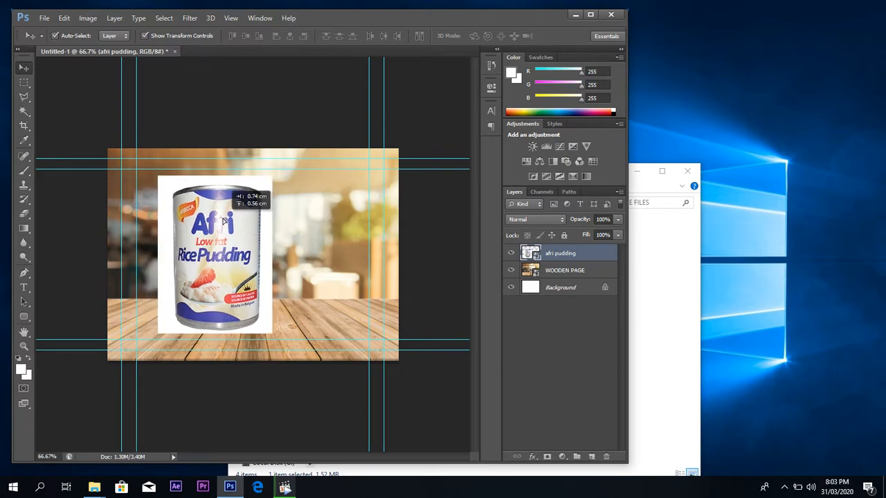
Step: Select the white background around the pudding can with the Magic Wand at a tolerance of 32
{"action": "left_click", "coordinate": [24, 111]}
{"action": "left_click", "coordinate": [168, 238]}
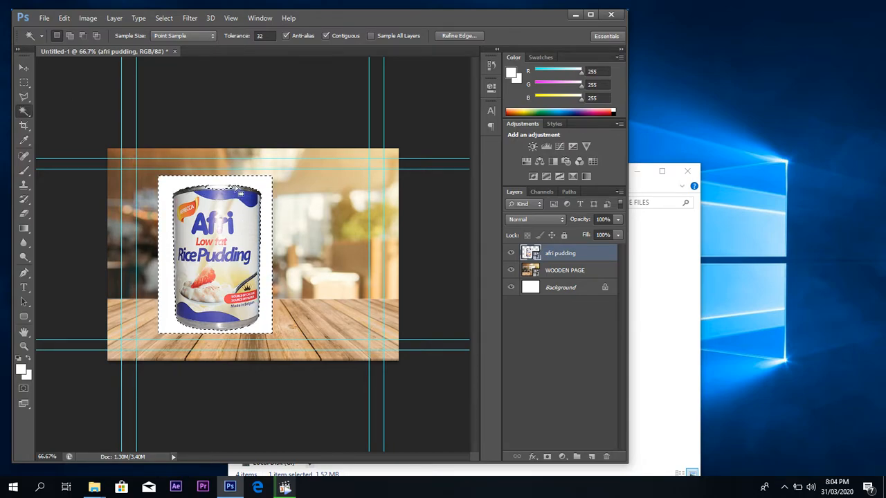
{"action": "key", "text": "ctrl+plus"}
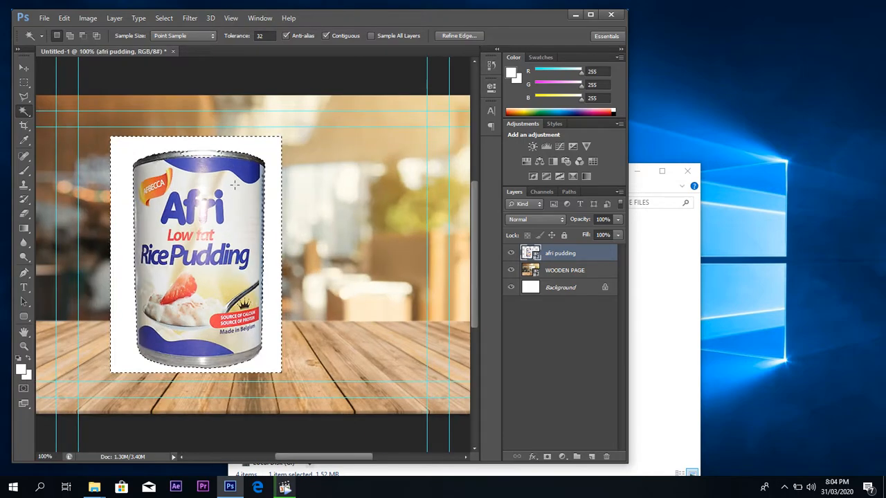
Step: Subtract the stray selected patch on the can's upper rim from the selection with the Polygonal Lasso
{"action": "left_click", "coordinate": [25, 96]}
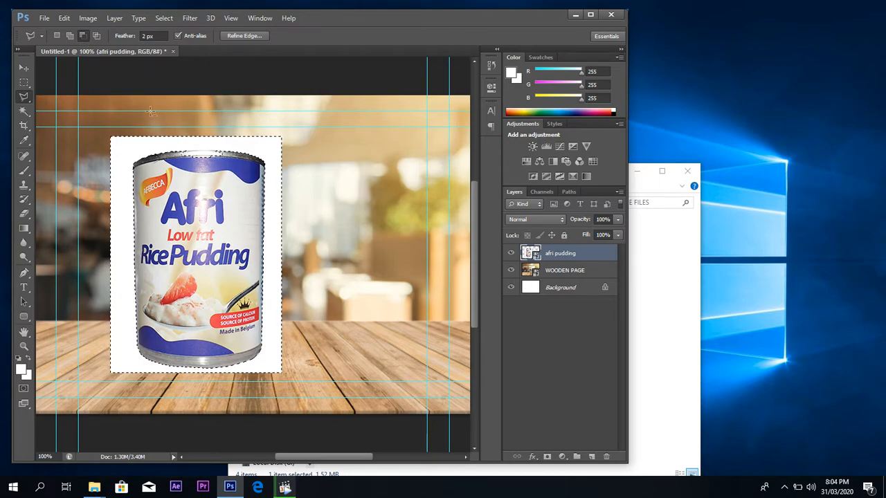
{"action": "left_click", "coordinate": [193, 149]}
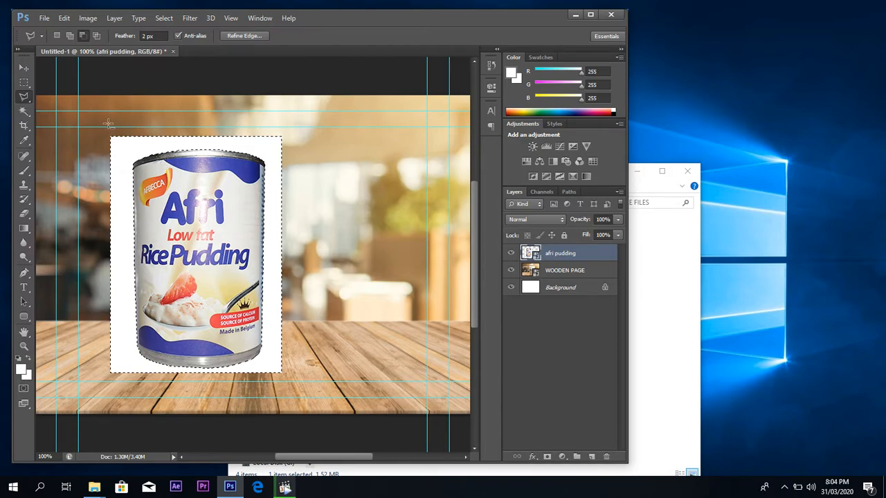
{"action": "left_click", "coordinate": [24, 67]}
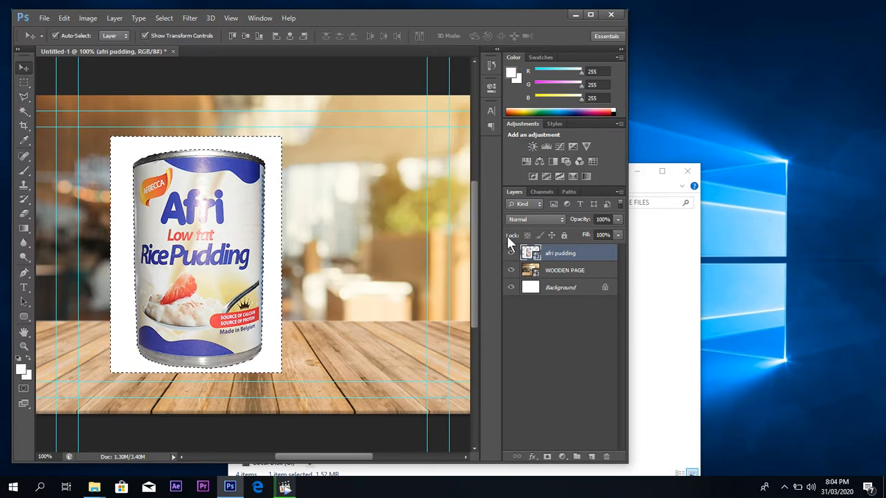
Step: Rasterize the afri pudding layer and clear the selected white background, removing the selection
{"action": "right_click", "coordinate": [559, 253]}
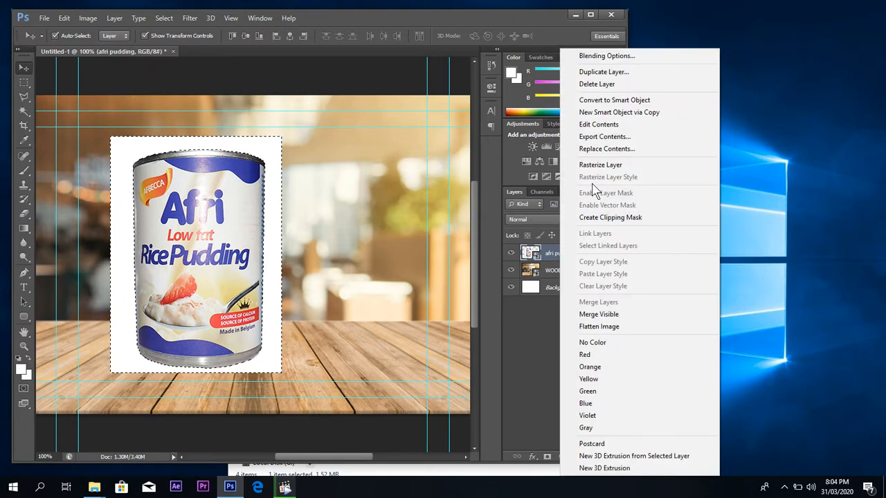
{"action": "left_click", "coordinate": [578, 191]}
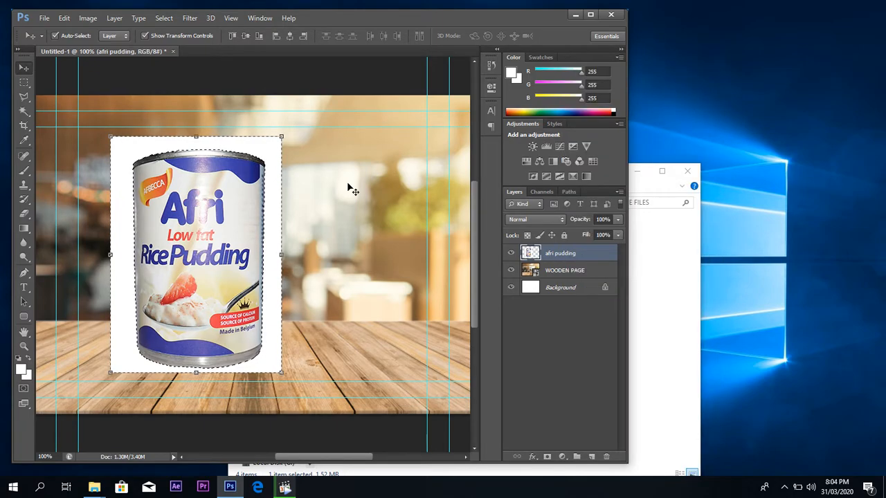
{"action": "left_click", "coordinate": [64, 19]}
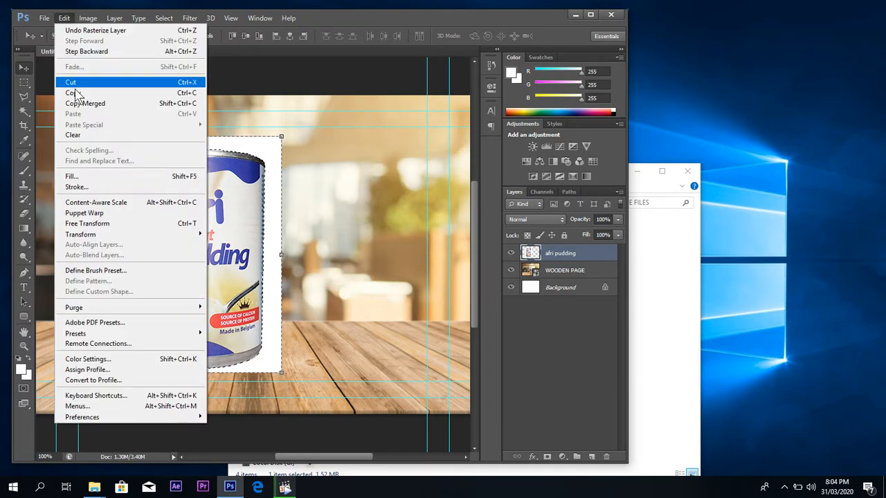
{"action": "left_click", "coordinate": [86, 136]}
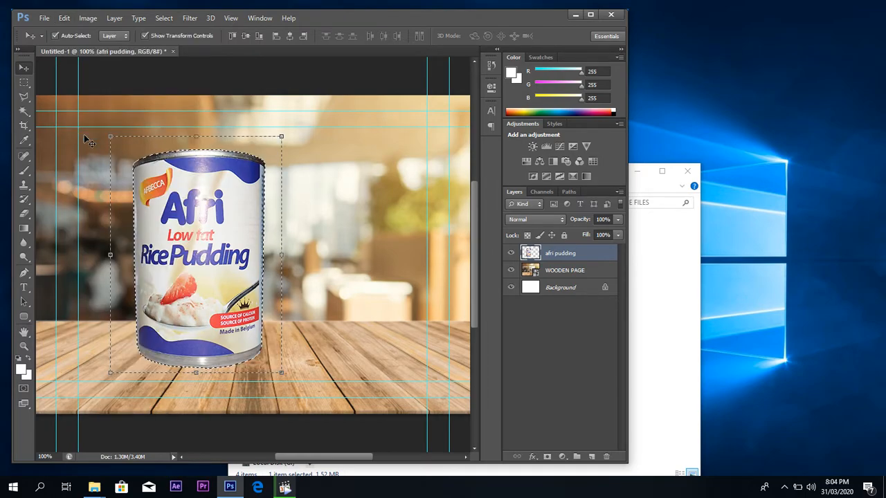
{"action": "left_click", "coordinate": [175, 15]}
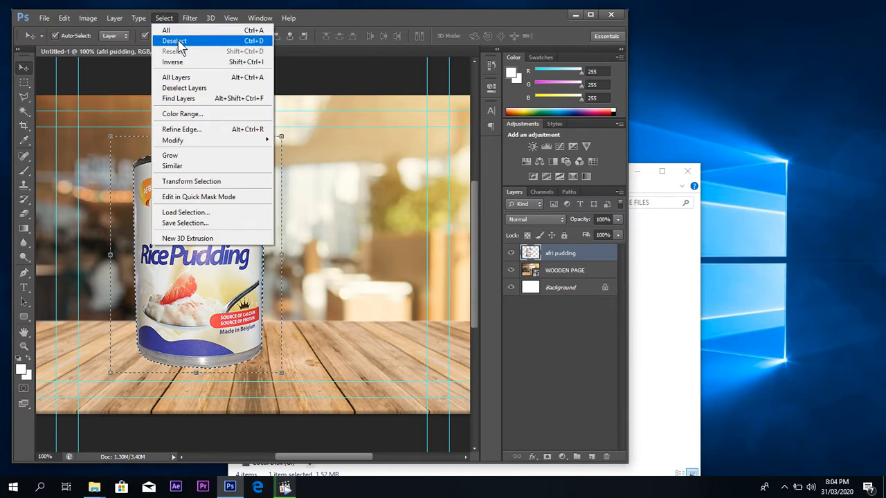
{"action": "left_click", "coordinate": [177, 39]}
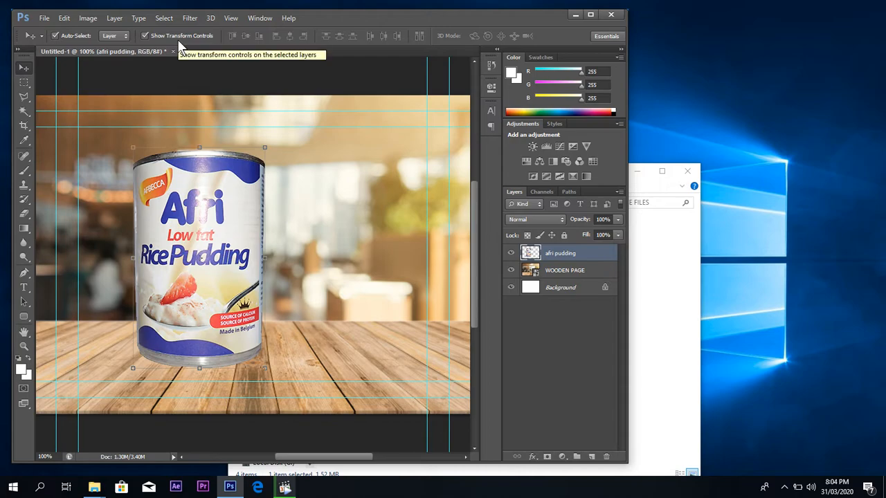
Step: Undo the clearing and rasterizing of the afri pudding layer, and try deleting the selected background from the smart object
{"action": "key", "text": "ctrl+z"}
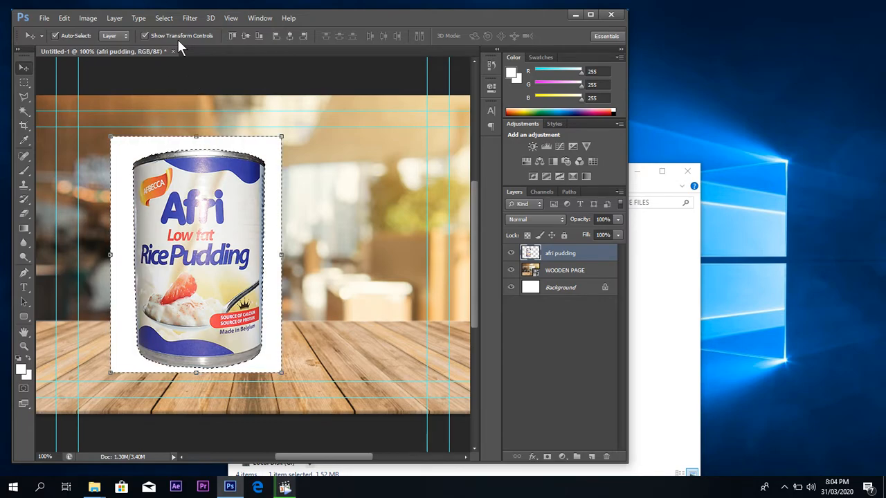
{"action": "key", "text": "ctrl+alt+z"}
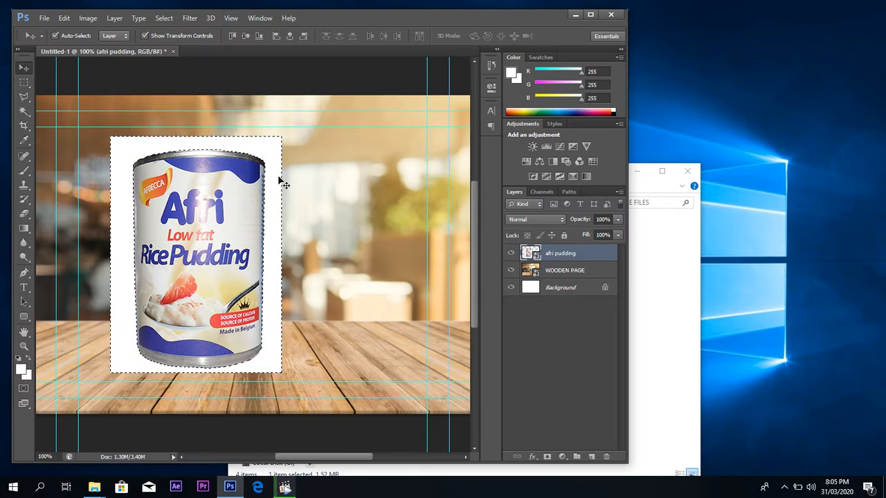
{"action": "key", "text": "Delete"}
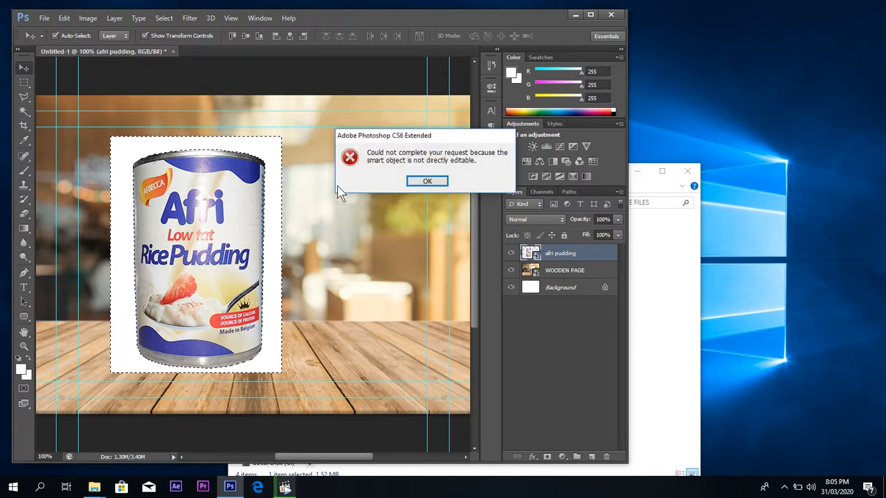
{"action": "left_click", "coordinate": [444, 181]}
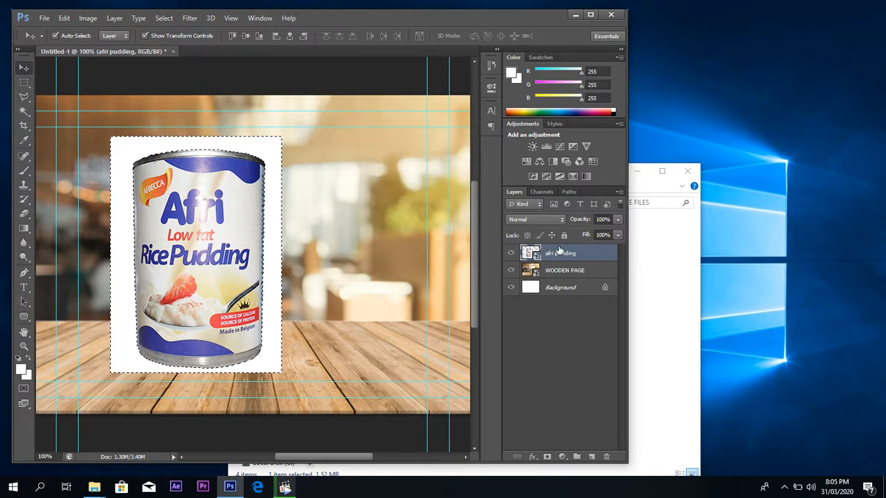
Step: Rasterize the afri pudding layer, then delete the selected white background around the can and deselect
{"action": "right_click", "coordinate": [559, 247]}
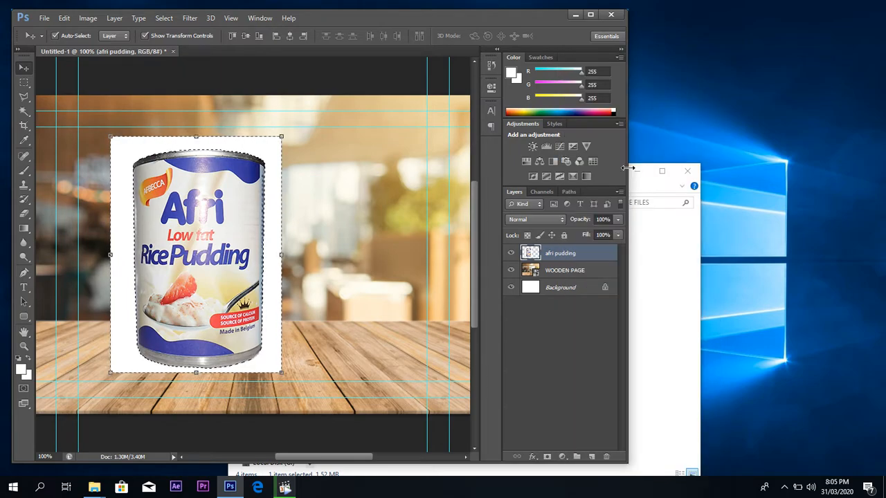
{"action": "key", "text": "Delete"}
{"action": "key", "text": "ctrl+d"}
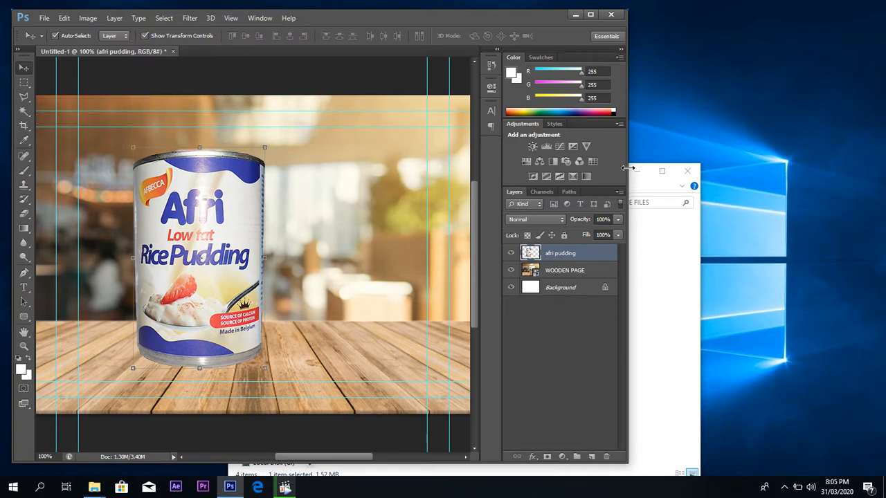
Step: Scale the can proportionally to 80% and move it onto the table with its left edge on the outermost left vertical guide
{"action": "left_click_drag", "start_coordinate": [179, 232], "coordinate": [124, 242]}
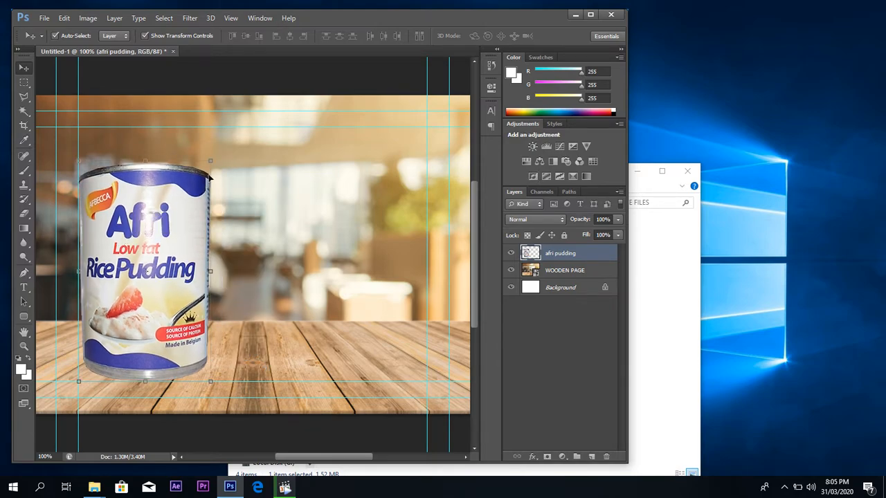
{"action": "key", "text": "ctrl+t"}
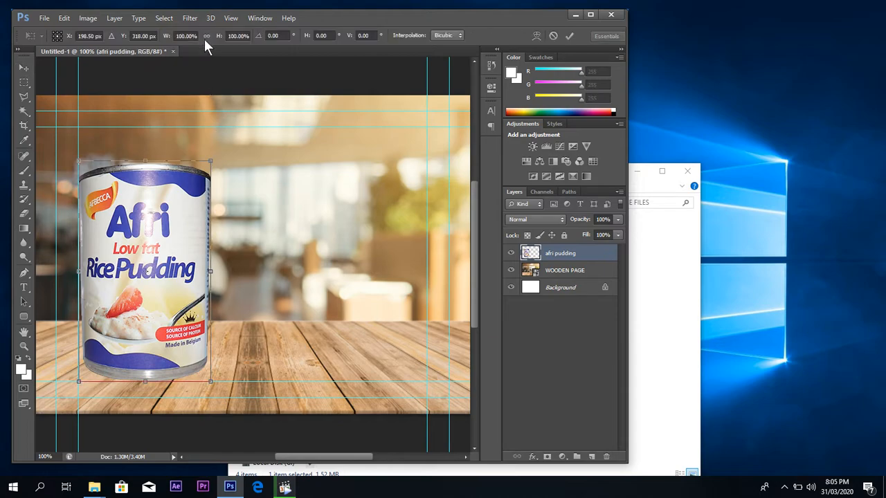
{"action": "left_click", "coordinate": [209, 37]}
{"action": "left_click_drag", "start_coordinate": [218, 38], "coordinate": [205, 44]}
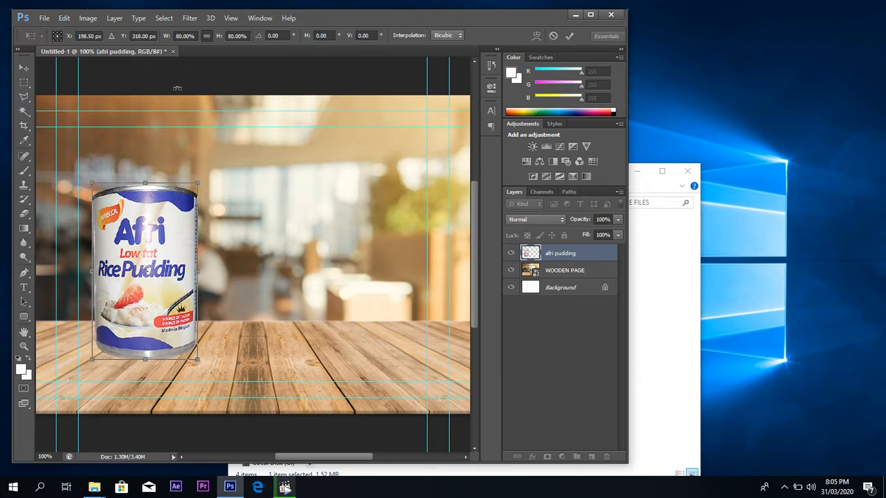
{"action": "key", "text": "Return"}
{"action": "left_click_drag", "start_coordinate": [158, 228], "coordinate": [125, 239]}
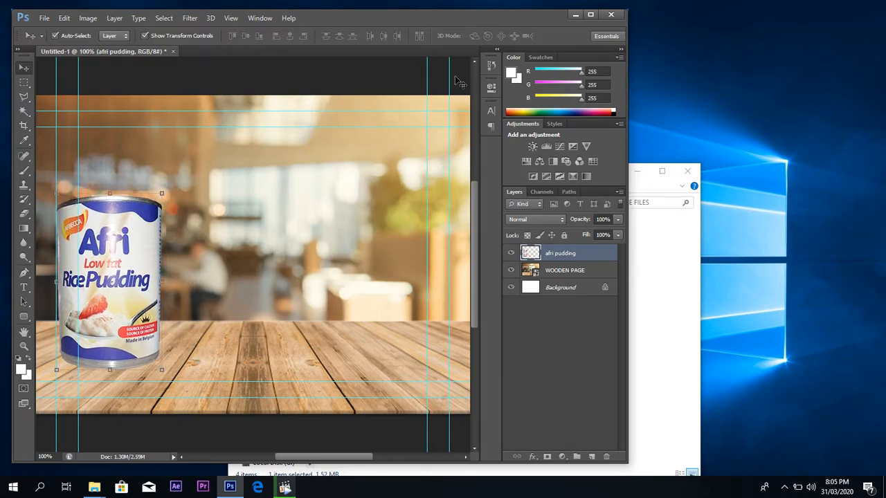
Step: Place the RICE BOWL file from the SOURCE FILES folder and position the bowl just to the right of the can
{"action": "left_click", "coordinate": [680, 284]}
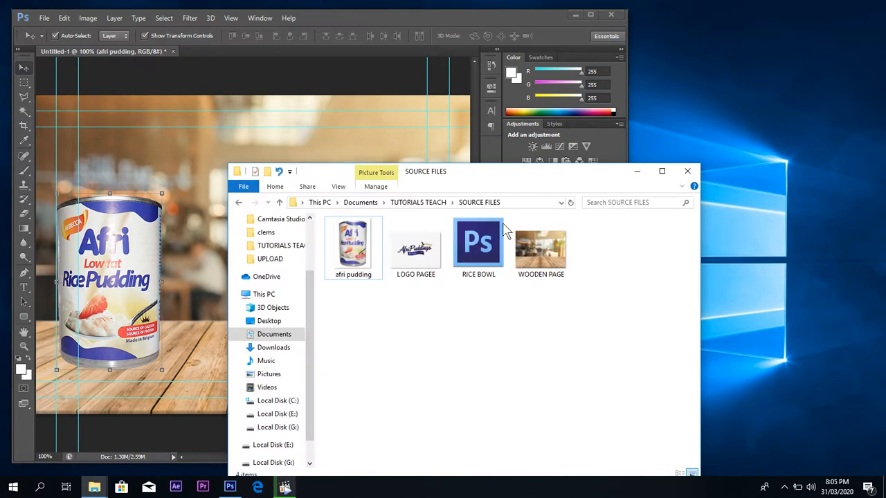
{"action": "double_click", "coordinate": [474, 250]}
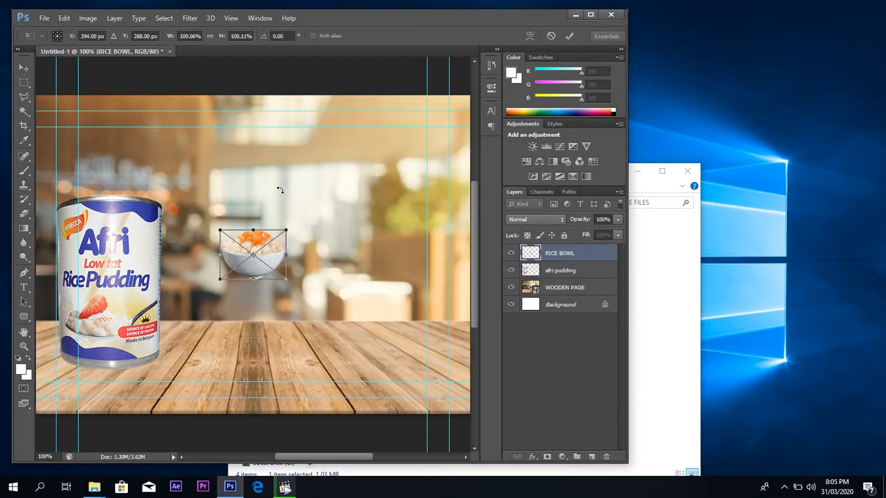
{"action": "left_click_drag", "start_coordinate": [254, 245], "coordinate": [220, 306]}
{"action": "key", "text": "Return"}
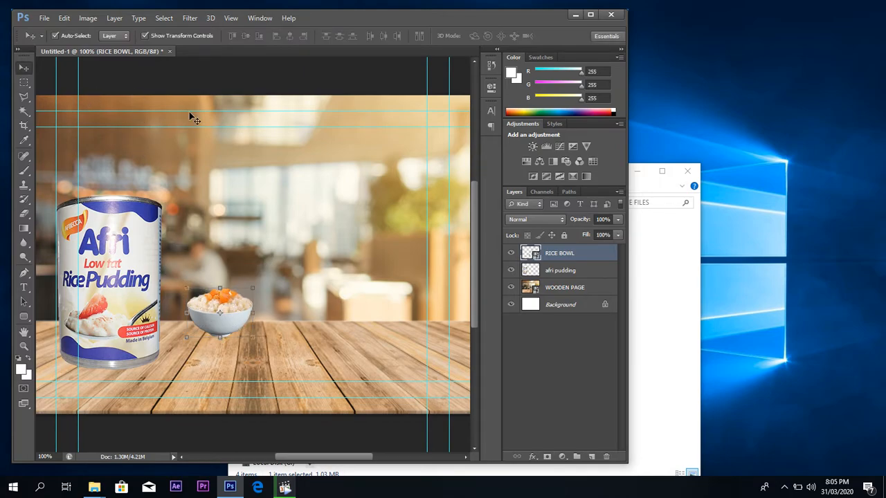
Step: Scale the rice bowl proportionally to 111% and move it slightly down onto the table beside the can
{"action": "key", "text": "ctrl+t"}
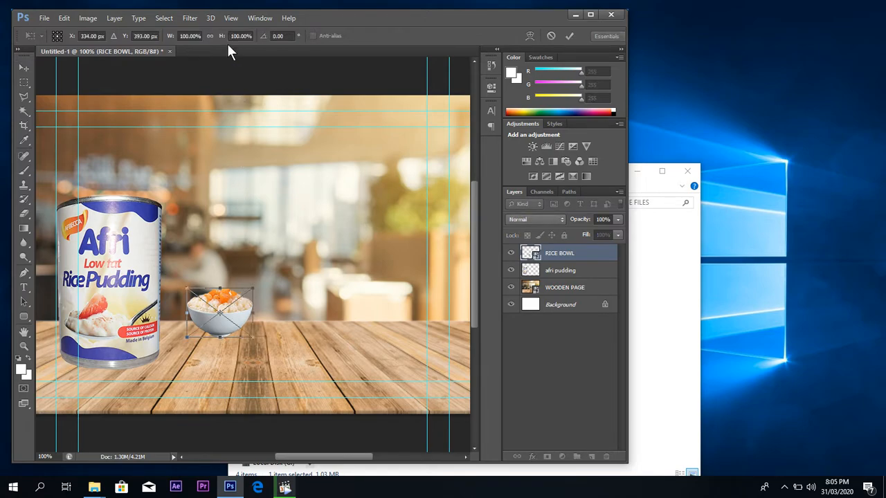
{"action": "left_click_drag", "start_coordinate": [220, 38], "coordinate": [227, 39]}
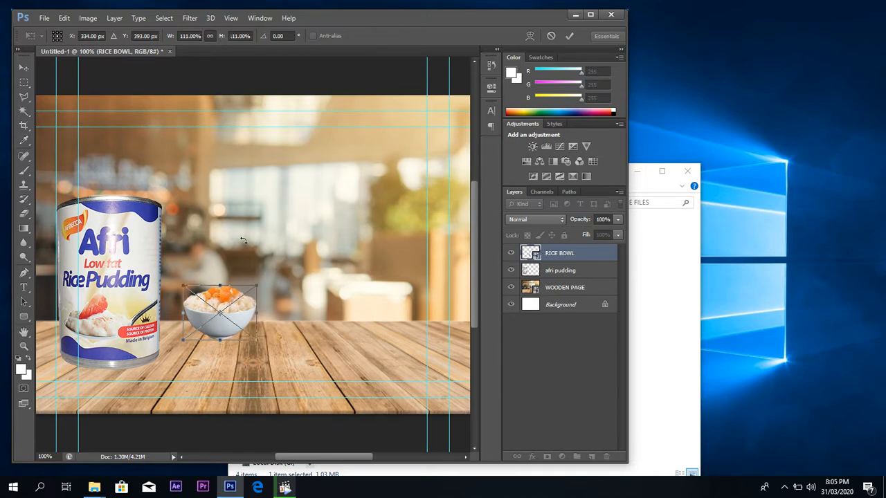
{"action": "key", "text": "Return"}
{"action": "left_click_drag", "start_coordinate": [228, 306], "coordinate": [222, 323]}
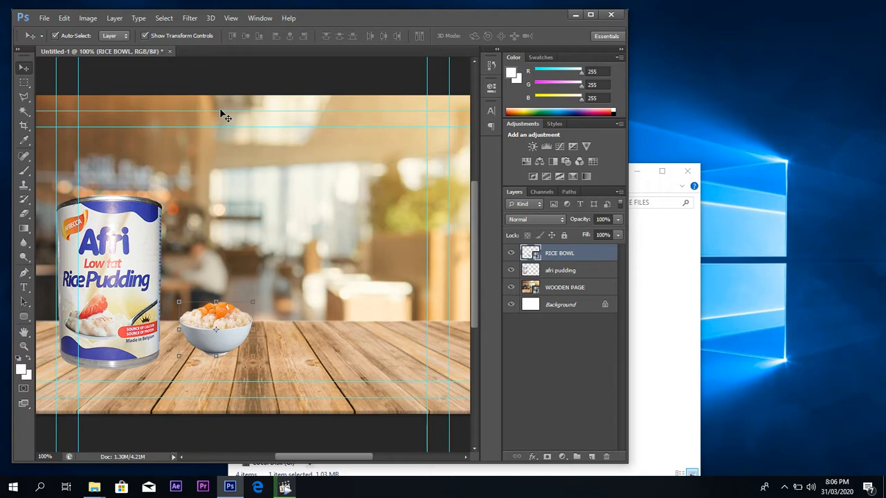
Step: Place the LOGO PAGEE image from the SOURCE FILES folder above the rice bowl layer
{"action": "left_click", "coordinate": [659, 336]}
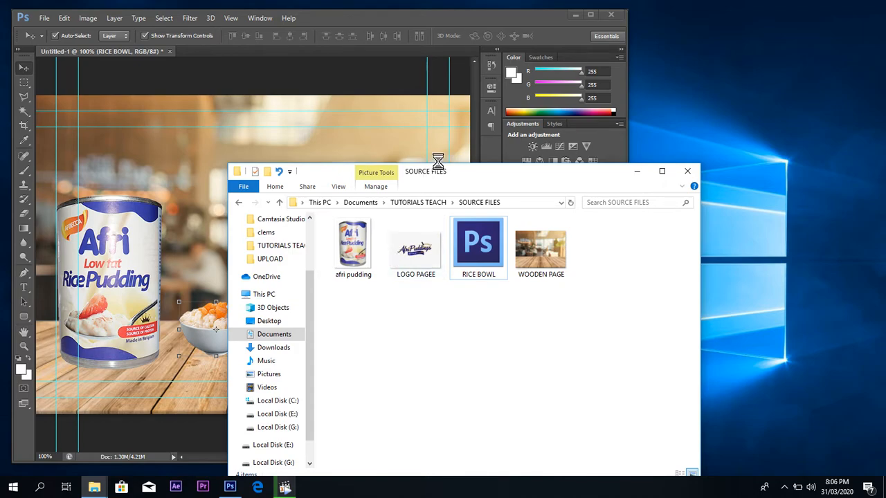
{"action": "left_click_drag", "start_coordinate": [437, 172], "coordinate": [632, 120]}
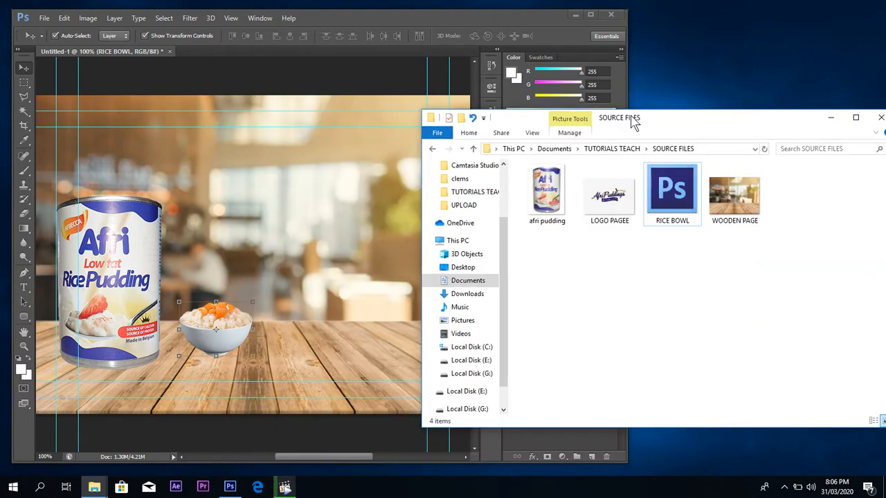
{"action": "left_click", "coordinate": [609, 206]}
{"action": "left_click_drag", "start_coordinate": [609, 207], "coordinate": [295, 298]}
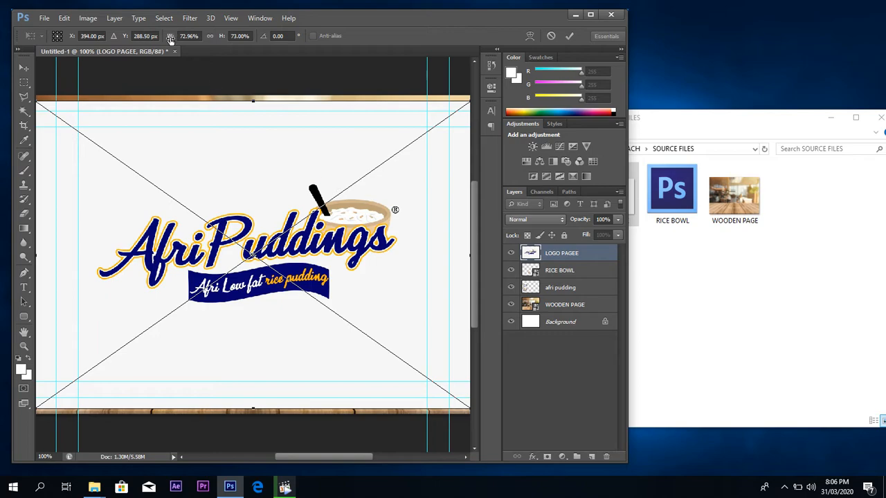
Step: Scale the placed logo proportionally to about 52% and rasterize the LOGO PAGEE layer
{"action": "left_click", "coordinate": [209, 35]}
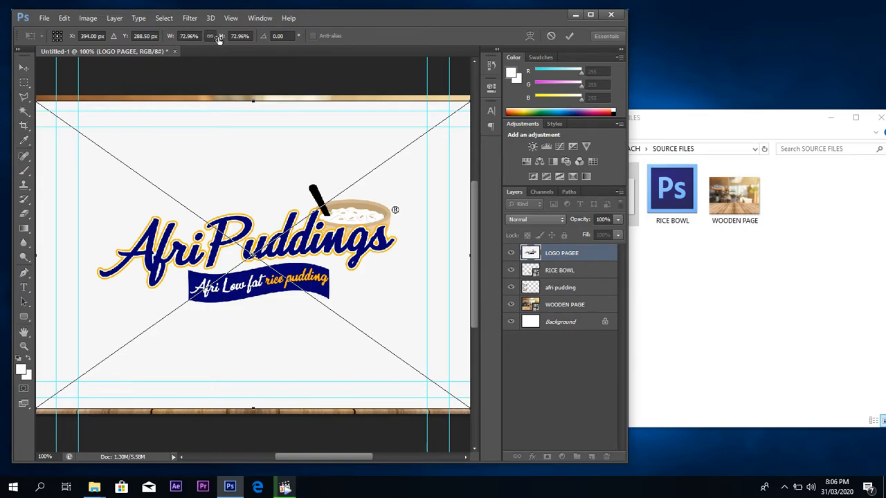
{"action": "left_click_drag", "start_coordinate": [220, 40], "coordinate": [210, 42]}
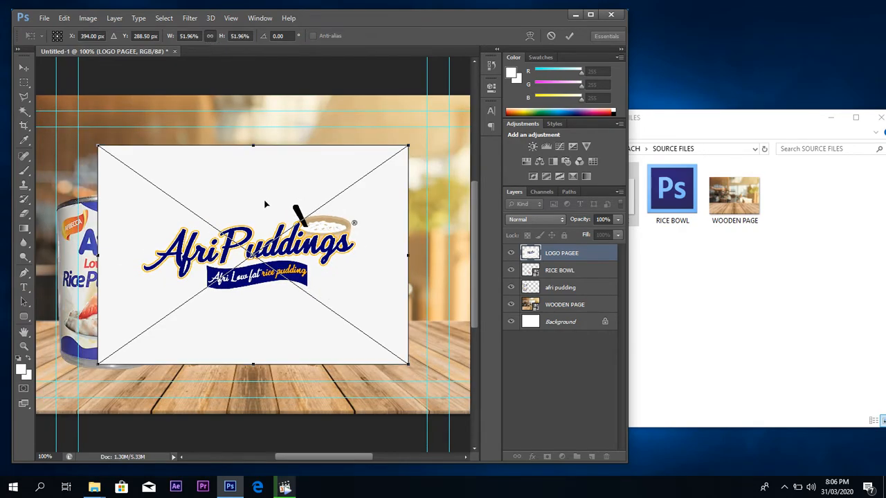
{"action": "key", "text": "Return"}
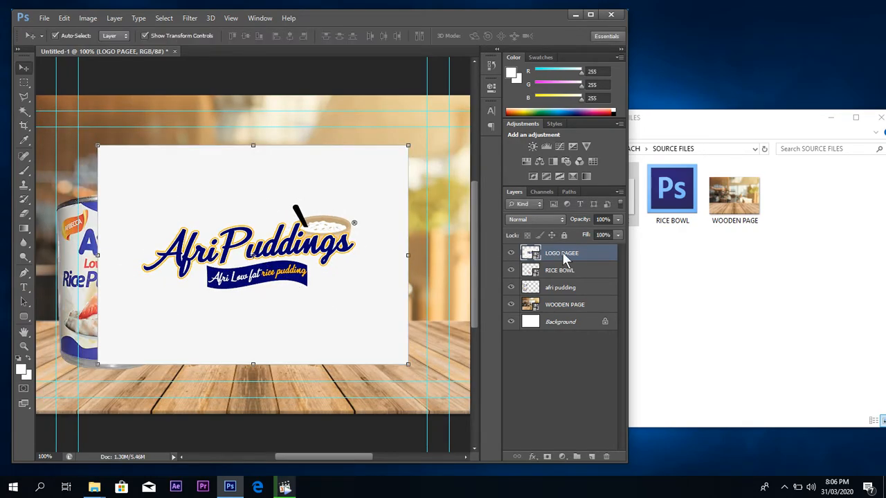
{"action": "right_click", "coordinate": [563, 251]}
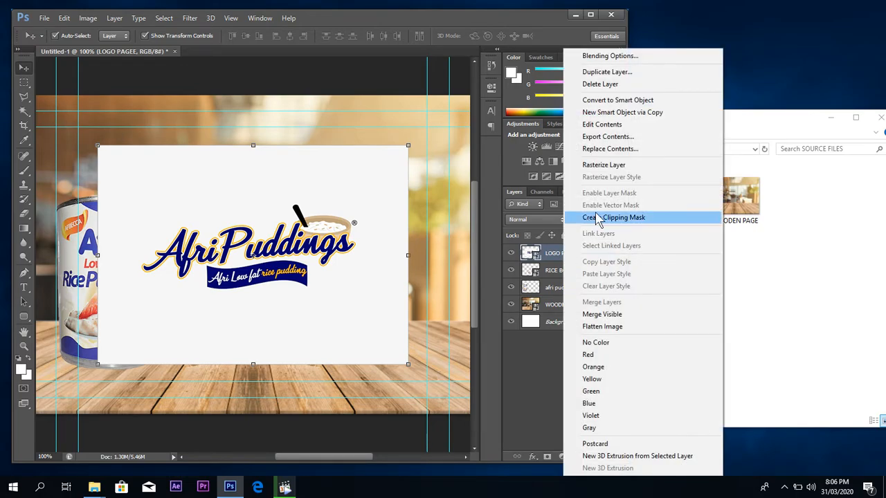
{"action": "left_click", "coordinate": [605, 166]}
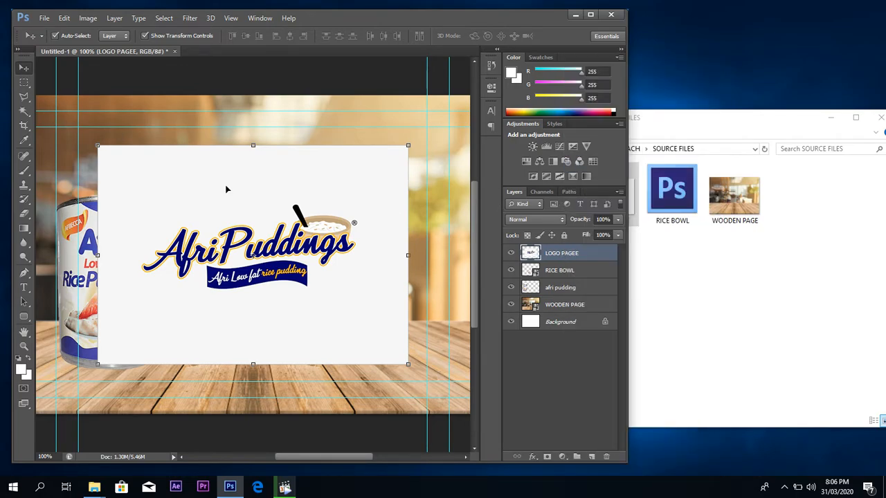
Step: Remove the white background around the Afri Puddings logo on the LOGO PAGEE layer with the Magic Wand tool, clearing the selection at the end
{"action": "left_click", "coordinate": [24, 111]}
{"action": "left_click", "coordinate": [163, 188]}
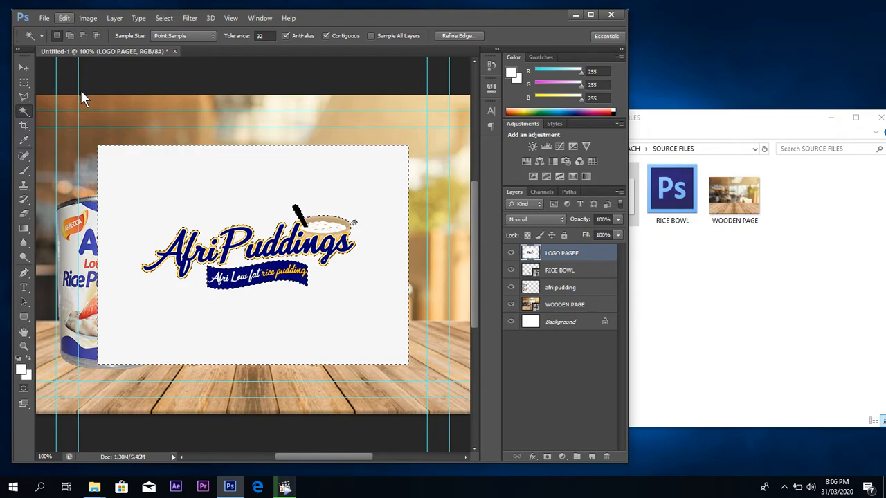
{"action": "left_click", "coordinate": [64, 18]}
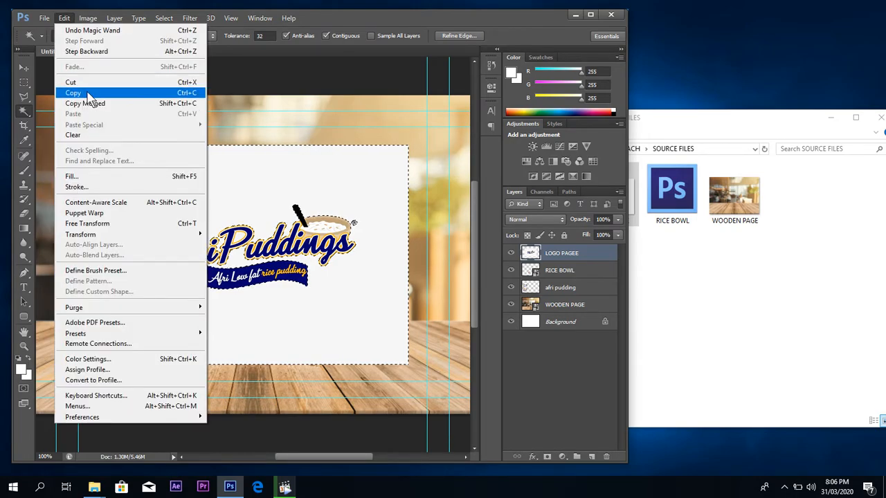
{"action": "left_click", "coordinate": [79, 133]}
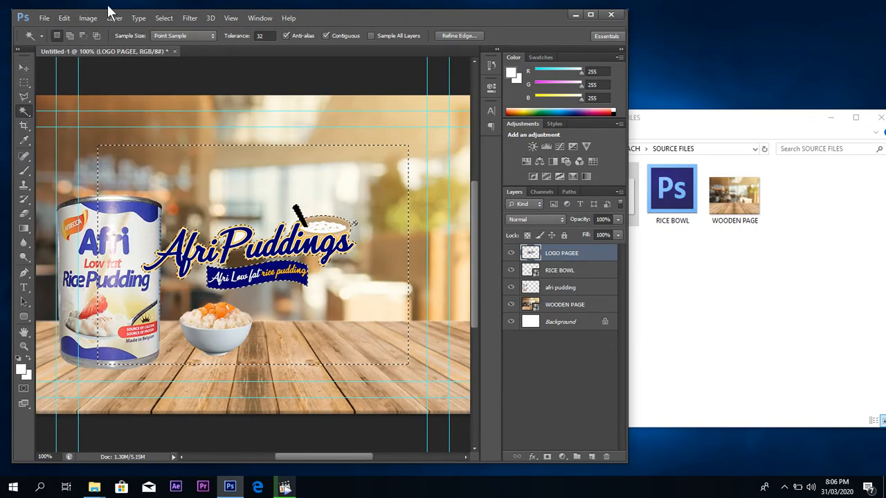
{"action": "left_click", "coordinate": [160, 19]}
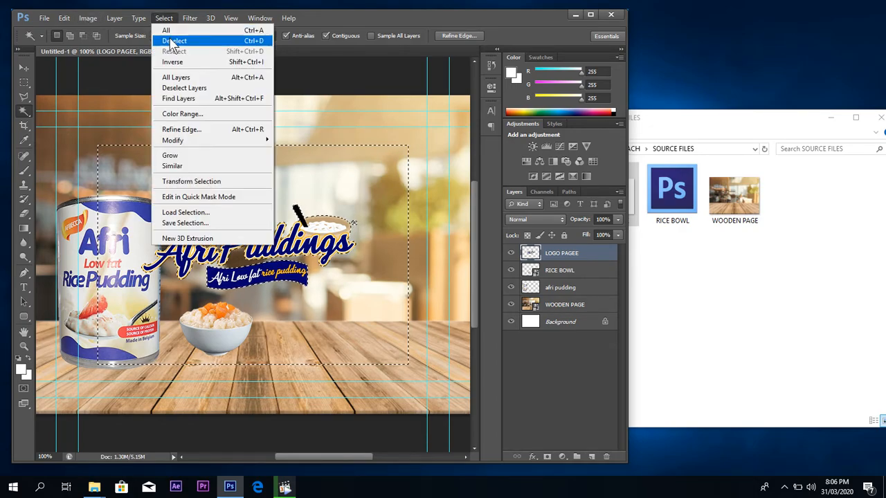
{"action": "left_click", "coordinate": [173, 41]}
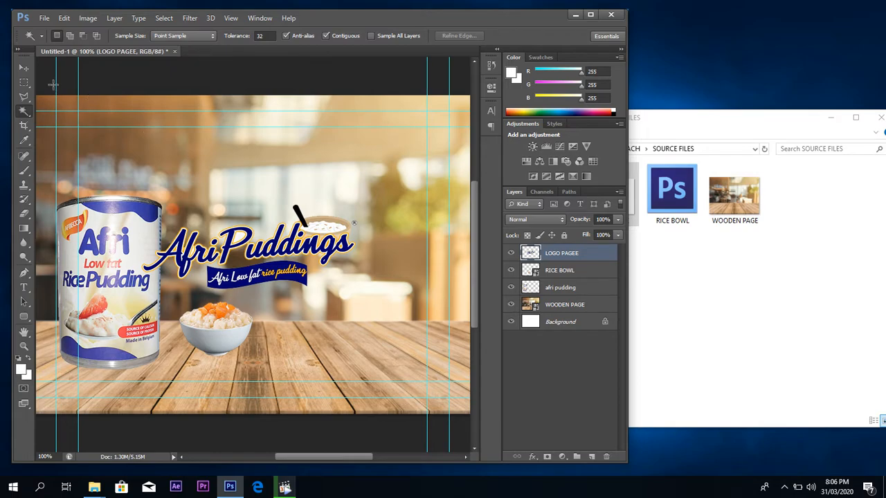
Step: Move the Afri Puddings logo up and to the right so it sits above the rice bowl, beside the can
{"action": "left_click", "coordinate": [23, 68]}
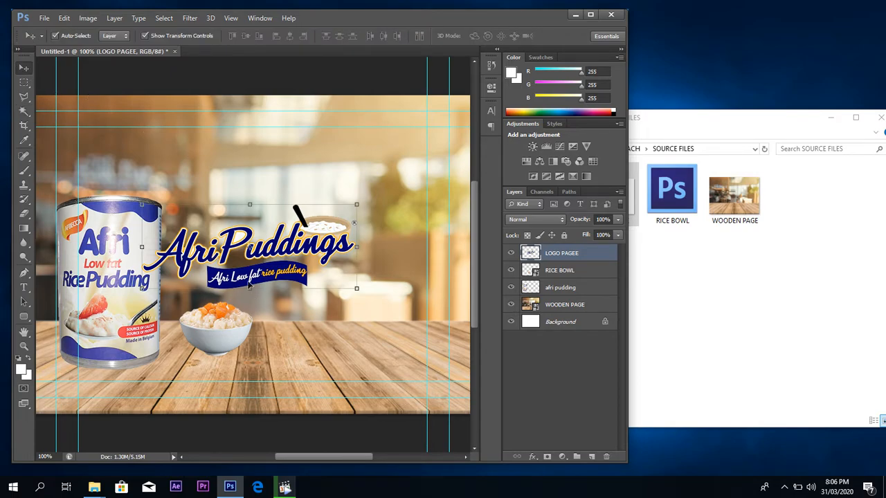
{"action": "left_click_drag", "start_coordinate": [245, 277], "coordinate": [275, 212]}
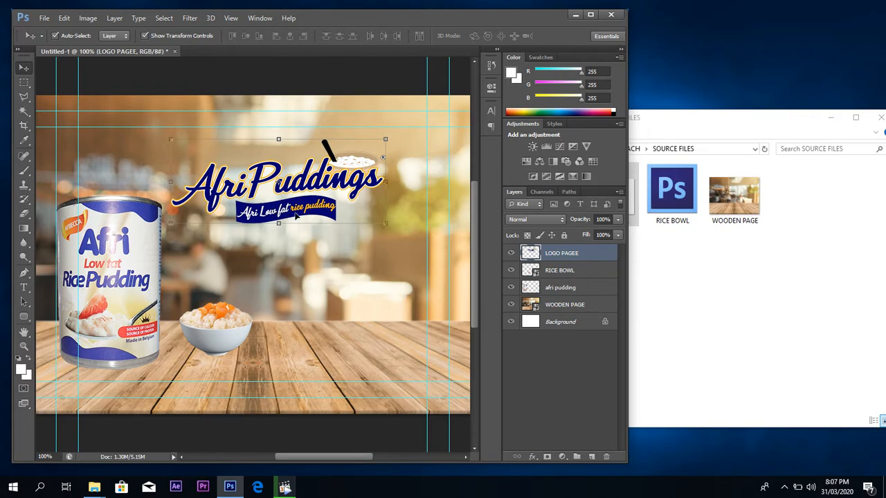
{"action": "left_click_drag", "start_coordinate": [319, 212], "coordinate": [326, 236]}
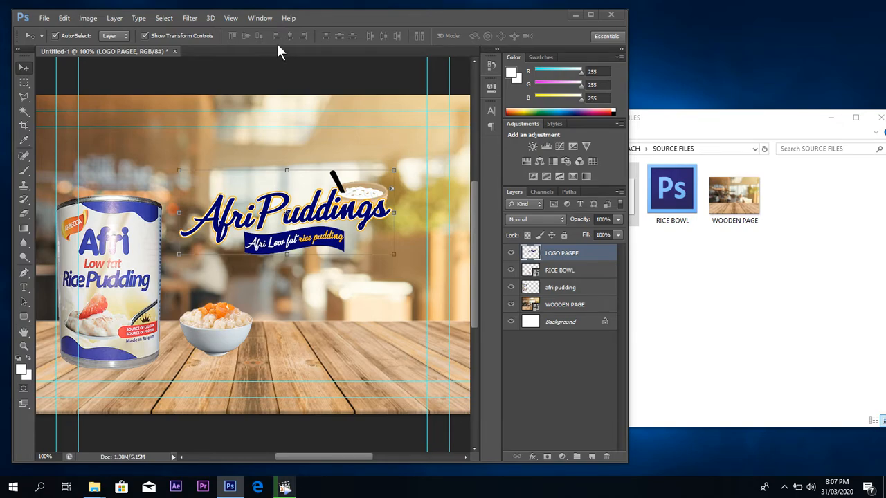
Step: Save the document as the Photoshop file "slide page" in the slideshow files folder, replacing the existing file and keeping Maximize Compatibility on
{"action": "left_click", "coordinate": [43, 18]}
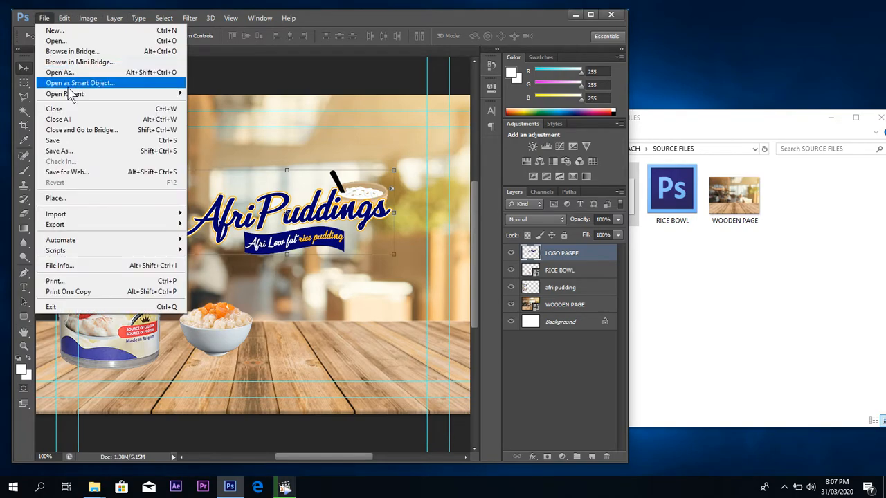
{"action": "left_click", "coordinate": [67, 150]}
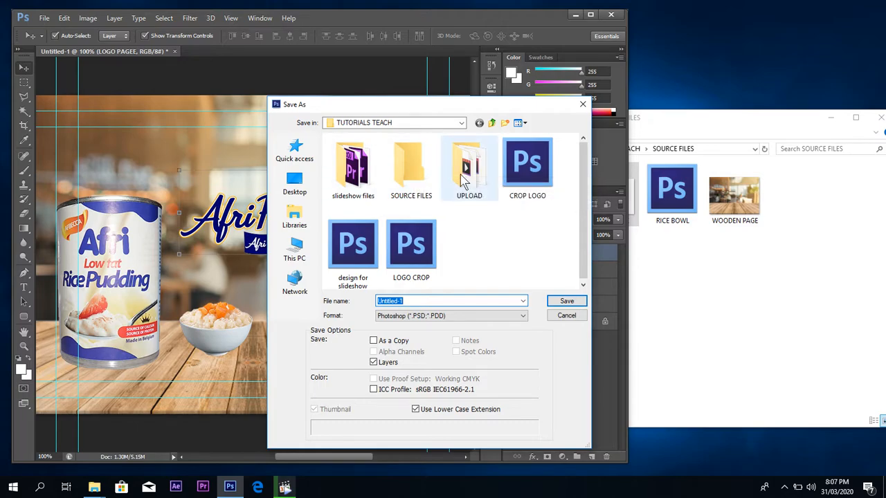
{"action": "left_click", "coordinate": [359, 178]}
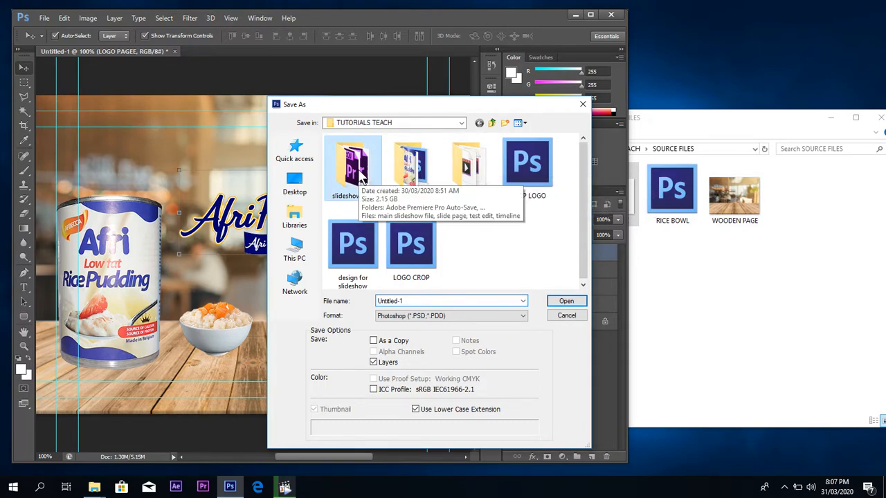
{"action": "double_click", "coordinate": [359, 178]}
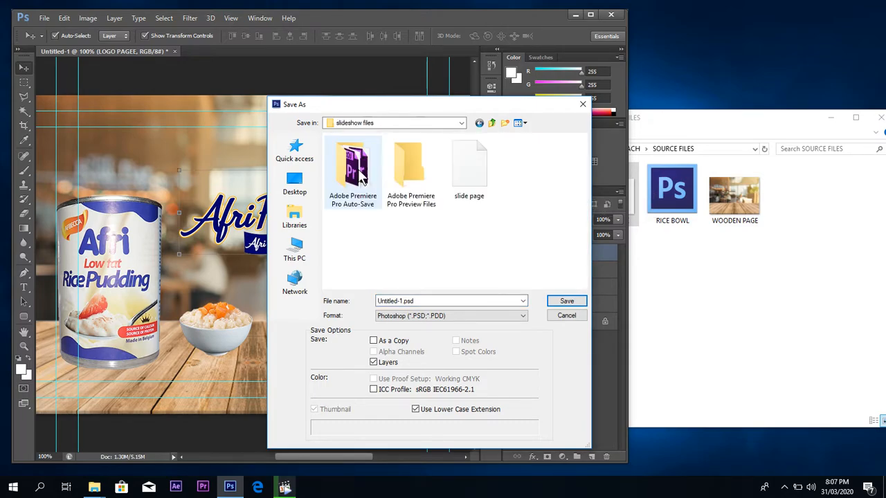
{"action": "left_click", "coordinate": [477, 178]}
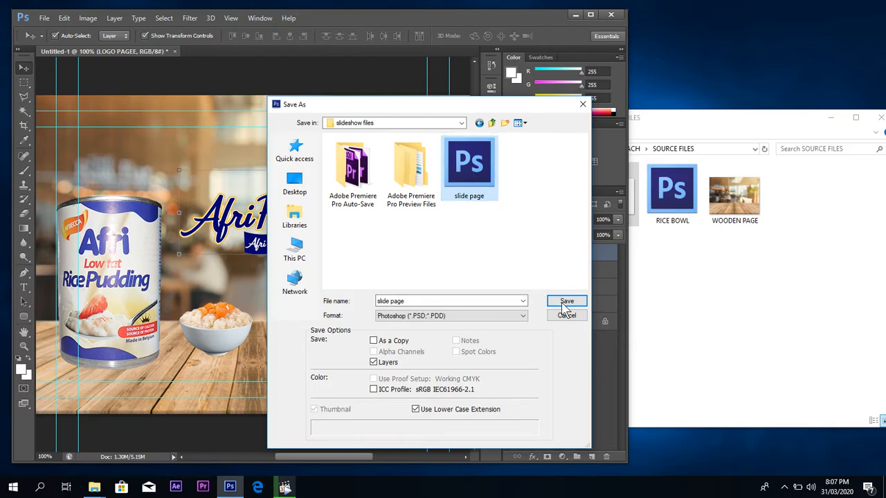
{"action": "double_click", "coordinate": [443, 302]}
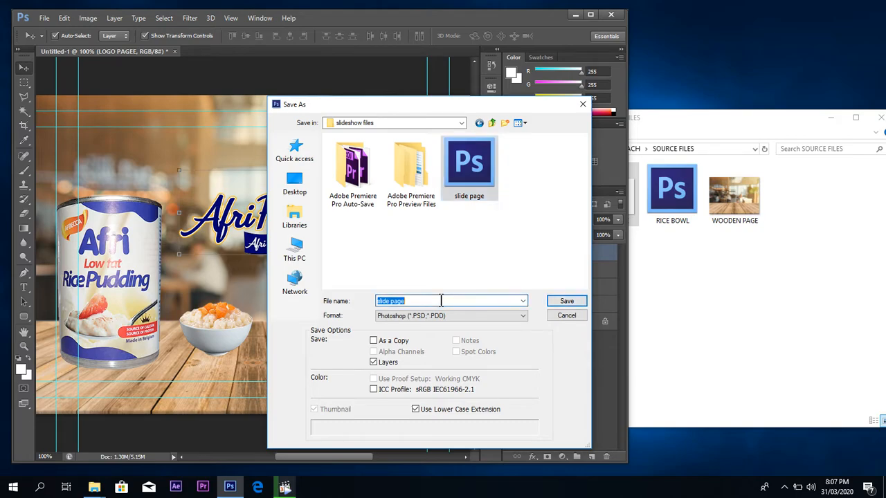
{"action": "left_click", "coordinate": [483, 248]}
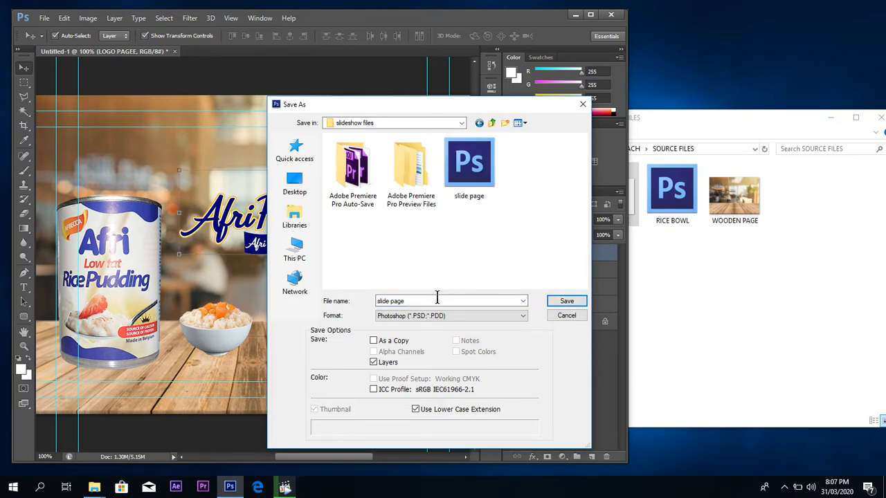
{"action": "left_click", "coordinate": [478, 174]}
{"action": "double_click", "coordinate": [478, 174]}
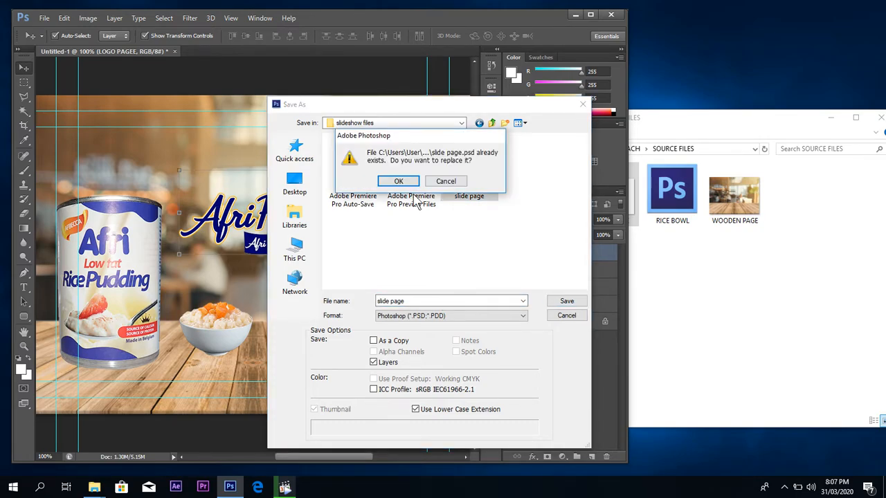
{"action": "left_click", "coordinate": [394, 183]}
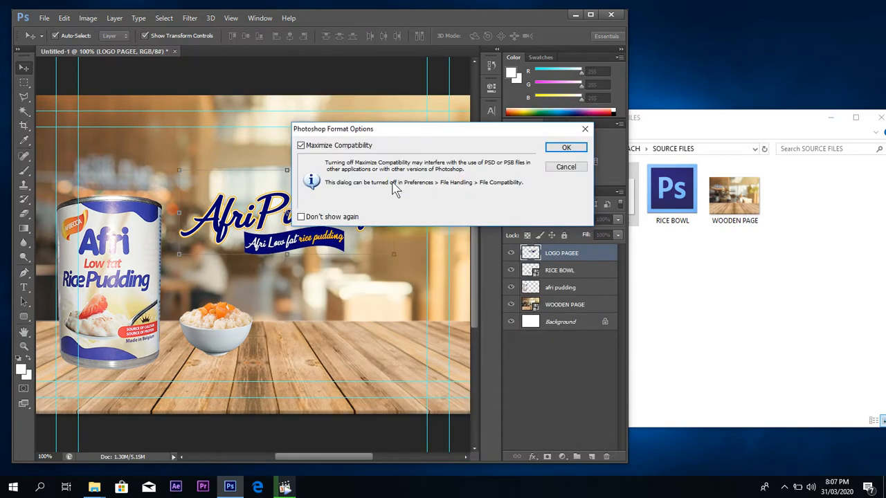
{"action": "left_click", "coordinate": [564, 148]}
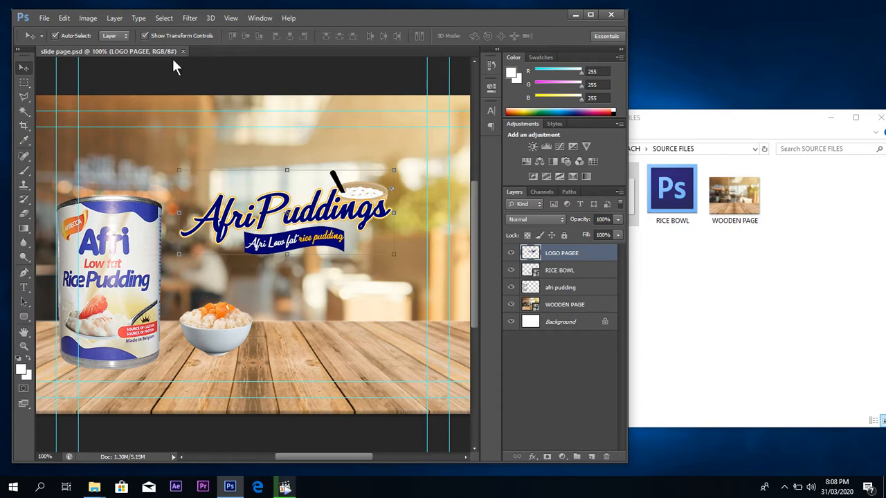
Step: Save the layered document again under the name "slide page" in slideshow files, overwriting the earlier copy
{"action": "left_click", "coordinate": [41, 19]}
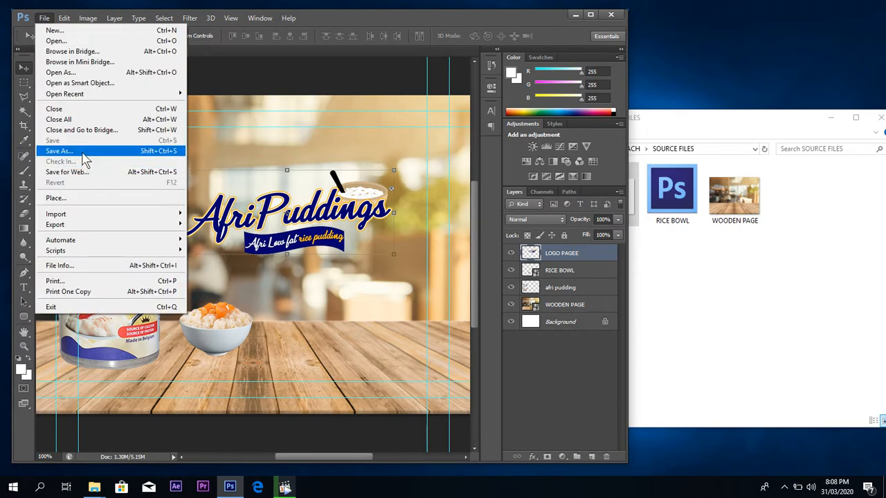
{"action": "left_click", "coordinate": [83, 153]}
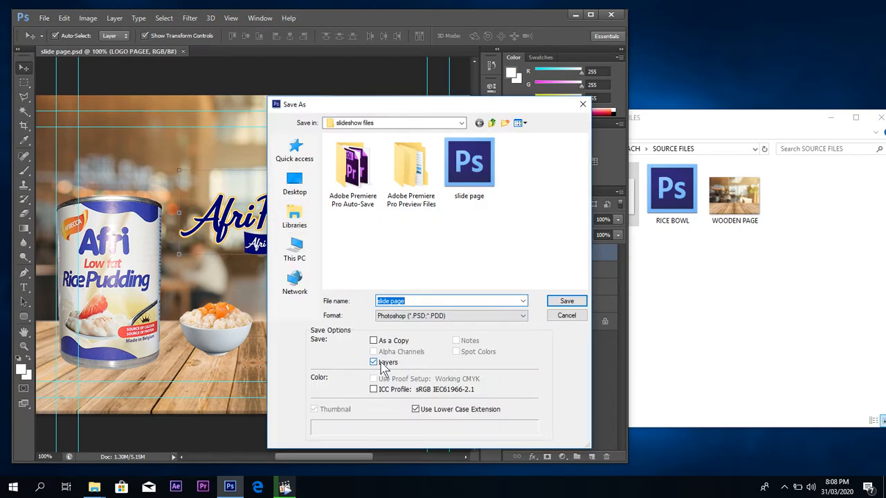
{"action": "left_click", "coordinate": [414, 301]}
{"action": "left_click_drag", "start_coordinate": [414, 301], "coordinate": [391, 302]}
{"action": "type", "text": "PA"}
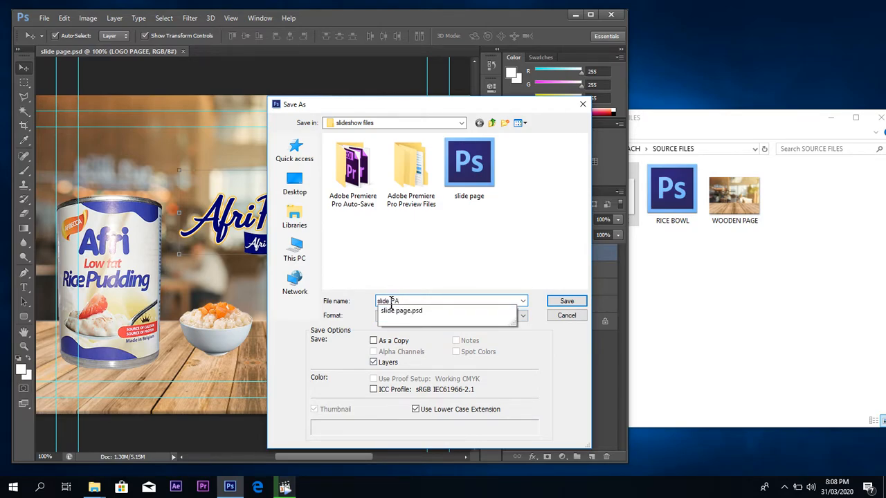
{"action": "type", "text": "GGQ"}
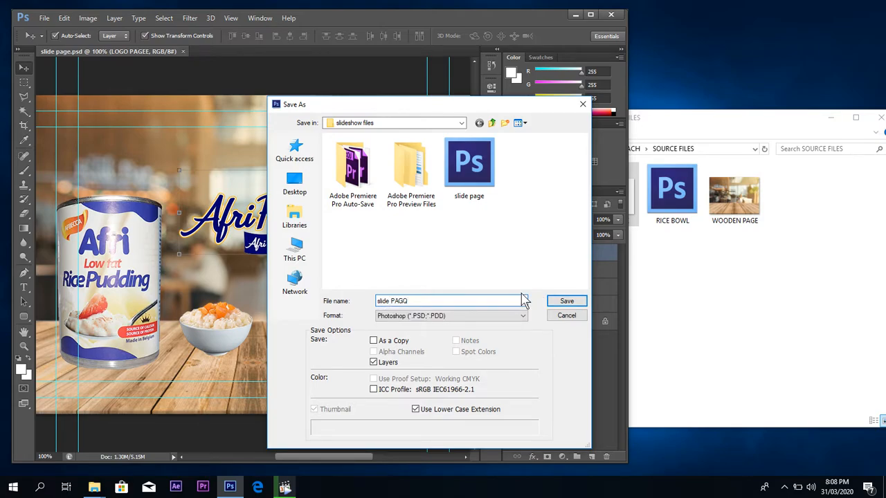
{"action": "key", "text": "BackSpace"}
{"action": "key", "text": "BackSpace"}
{"action": "key", "text": "BackSpace"}
{"action": "key", "text": "BackSpace"}
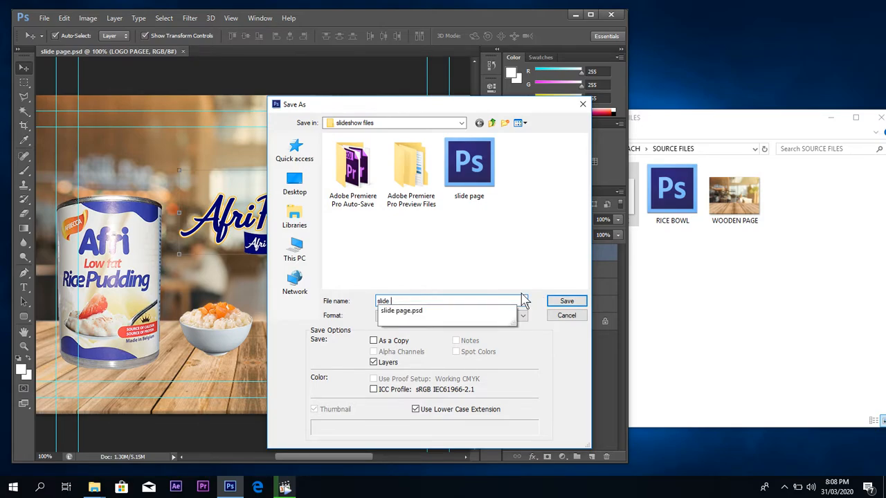
{"action": "type", "text": "page"}
{"action": "left_click", "coordinate": [562, 303]}
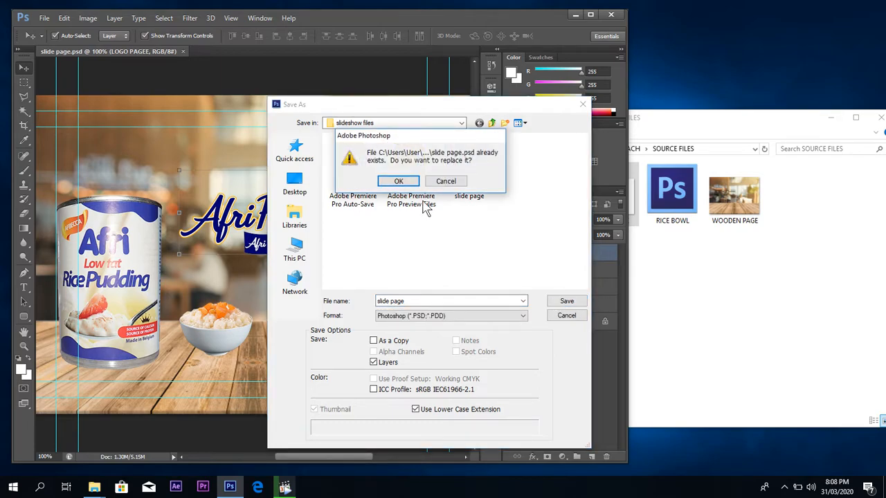
{"action": "left_click", "coordinate": [398, 182]}
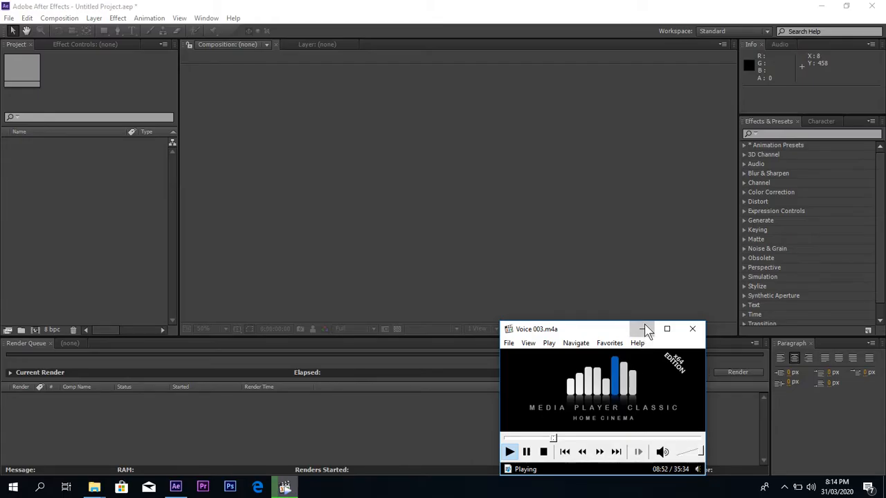
Step: Switch to After Effects and minimize the media player window covering the empty project
{"action": "left_click", "coordinate": [643, 329]}
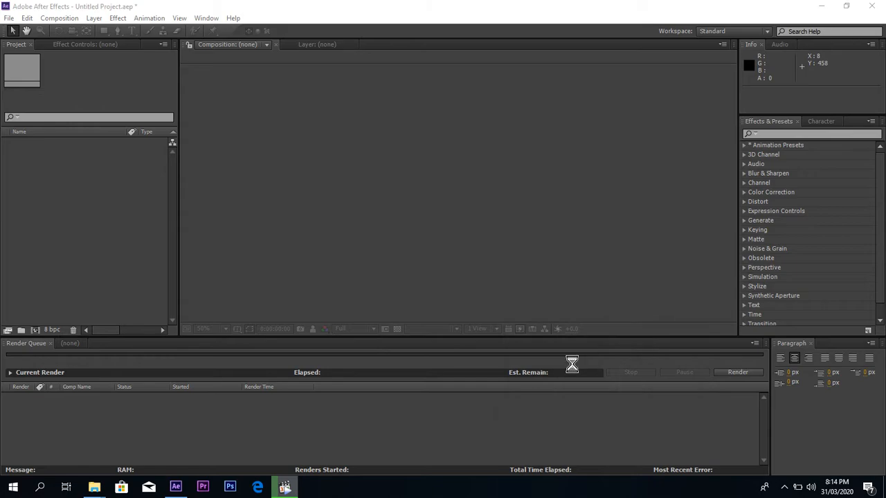
{"action": "left_click", "coordinate": [101, 239]}
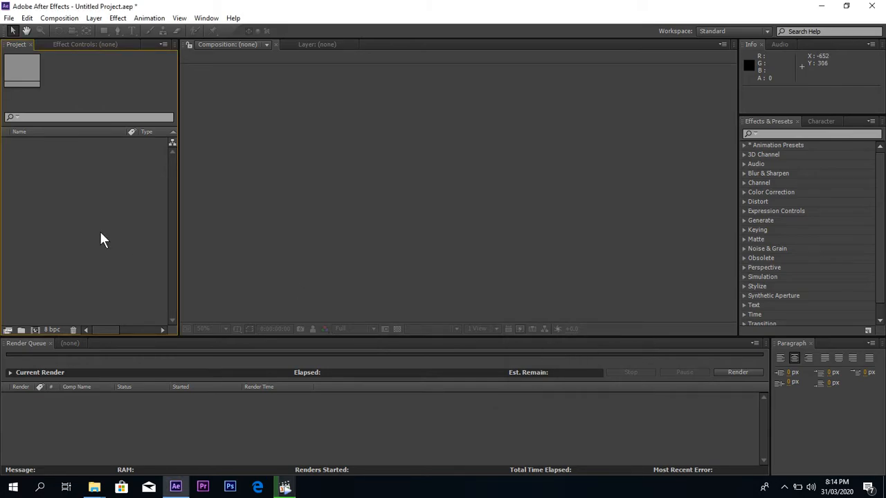
{"action": "left_click", "coordinate": [267, 212]}
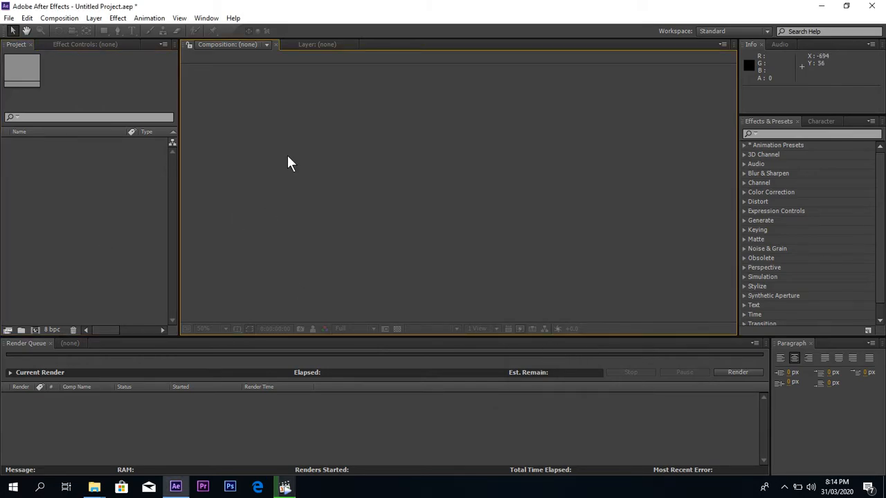
Step: Check the version information of After Effects and close it again
{"action": "left_click", "coordinate": [234, 18]}
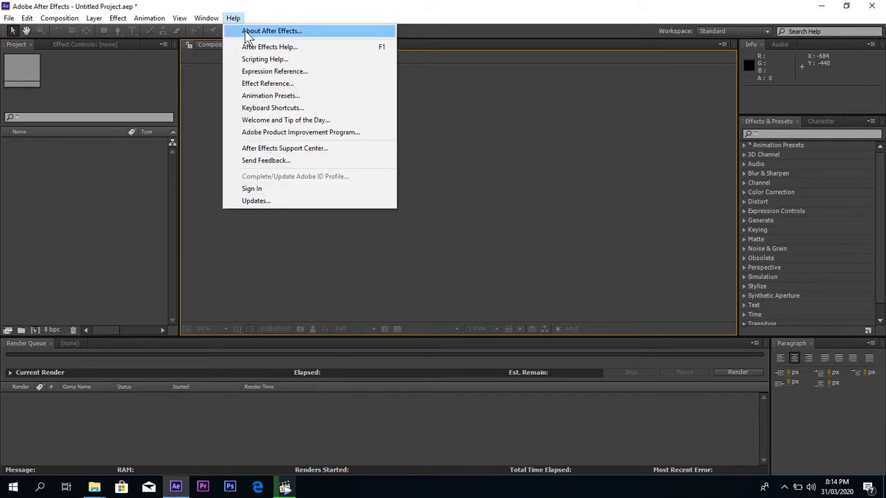
{"action": "left_click", "coordinate": [245, 32]}
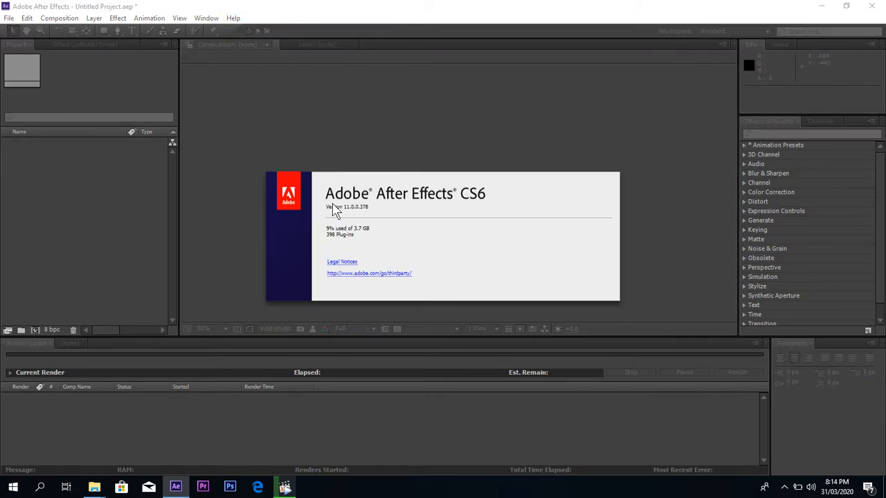
{"action": "left_click", "coordinate": [301, 222]}
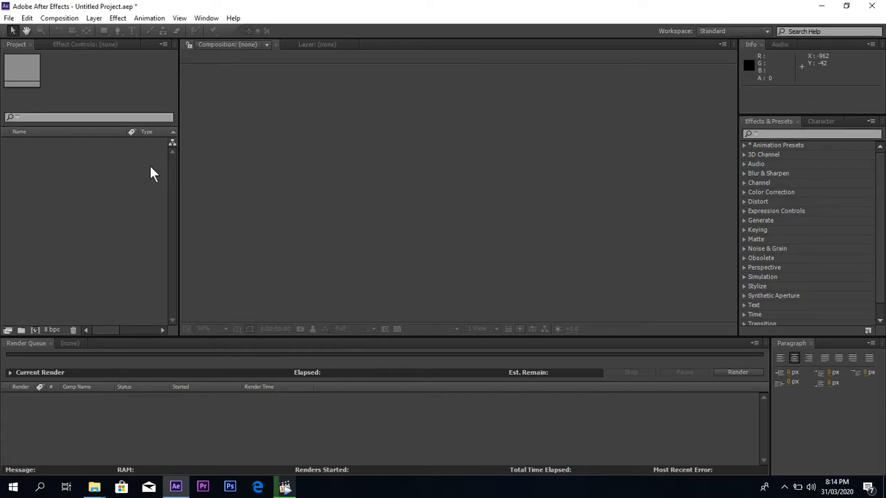
Step: Start importing the Photoshop file slide page from the slideshow files folder inside TUTORIALS TEACH in Documents
{"action": "left_click", "coordinate": [52, 90]}
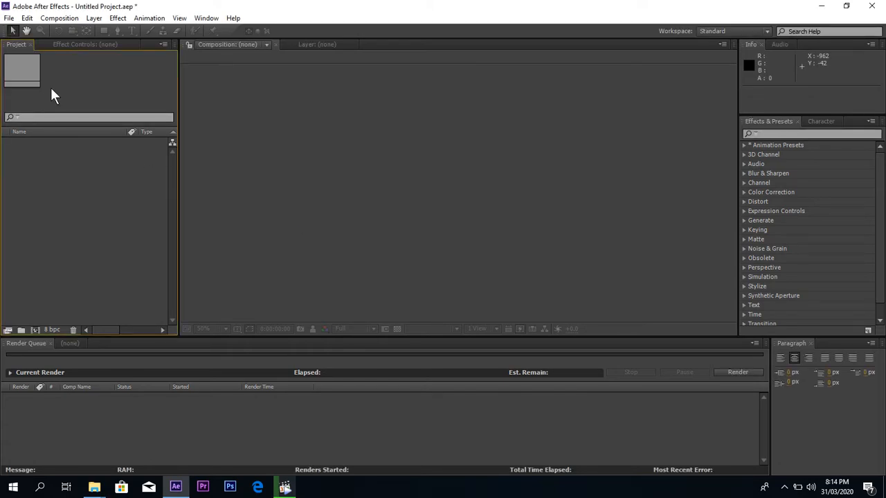
{"action": "left_click", "coordinate": [10, 20]}
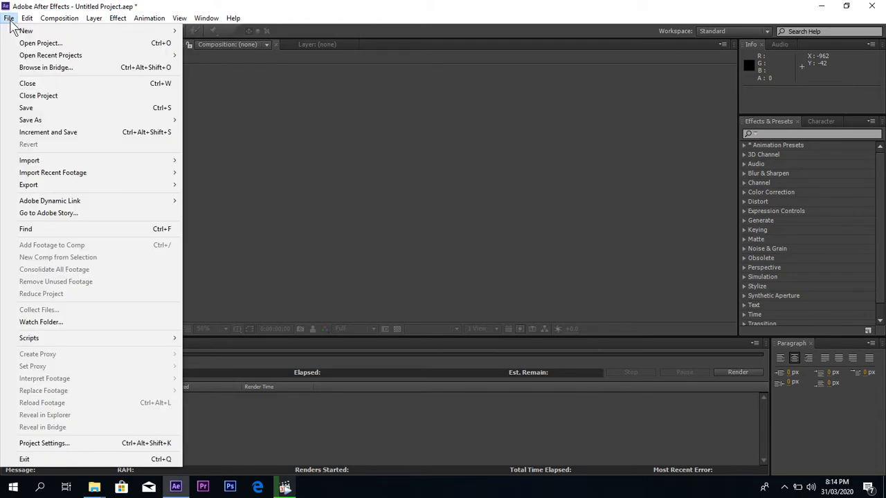
{"action": "left_click", "coordinate": [114, 164]}
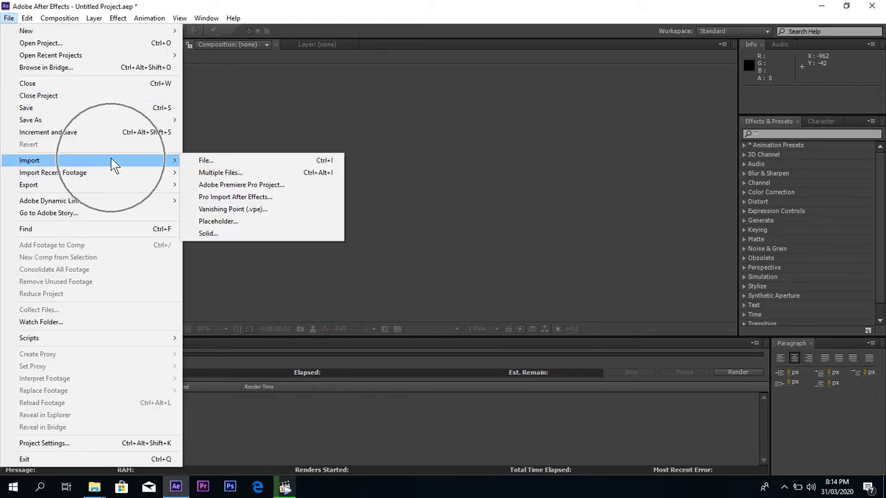
{"action": "left_click", "coordinate": [237, 161]}
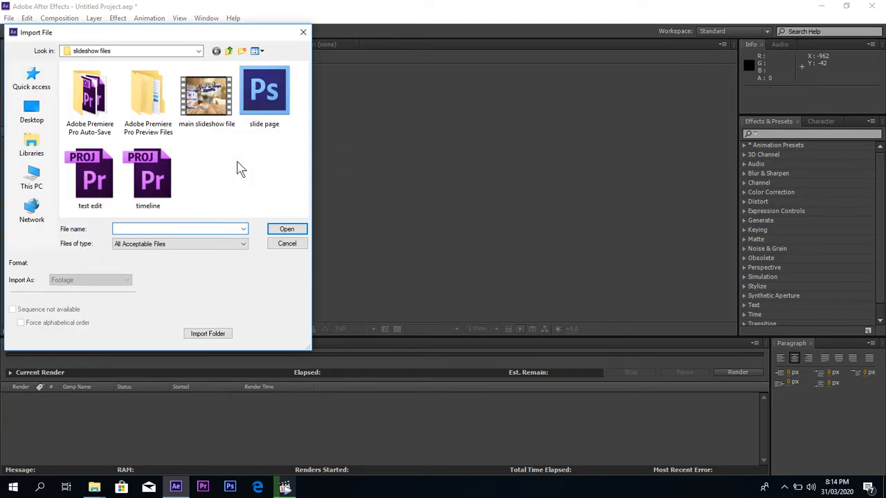
{"action": "left_click", "coordinate": [270, 110]}
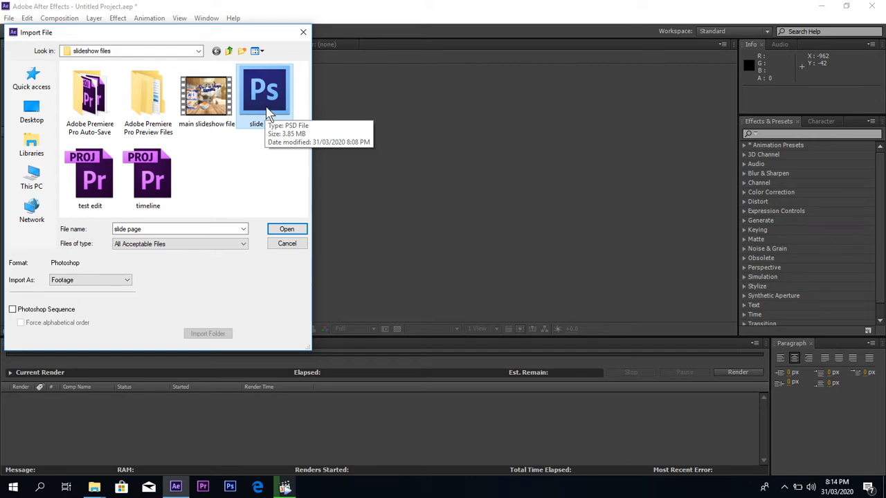
{"action": "left_click", "coordinate": [31, 146]}
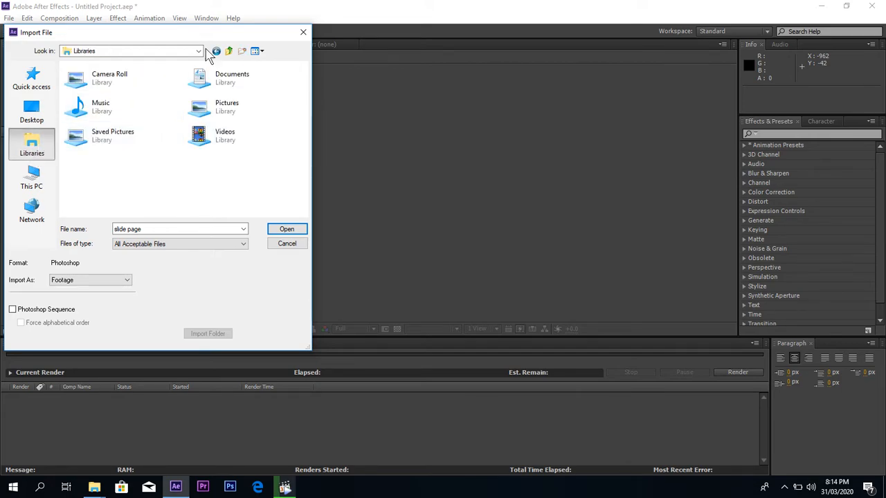
{"action": "double_click", "coordinate": [208, 76]}
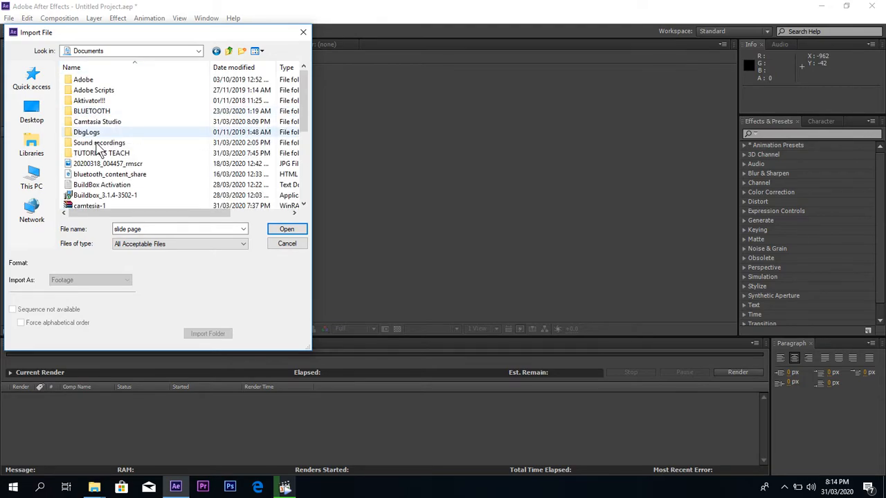
{"action": "double_click", "coordinate": [110, 153]}
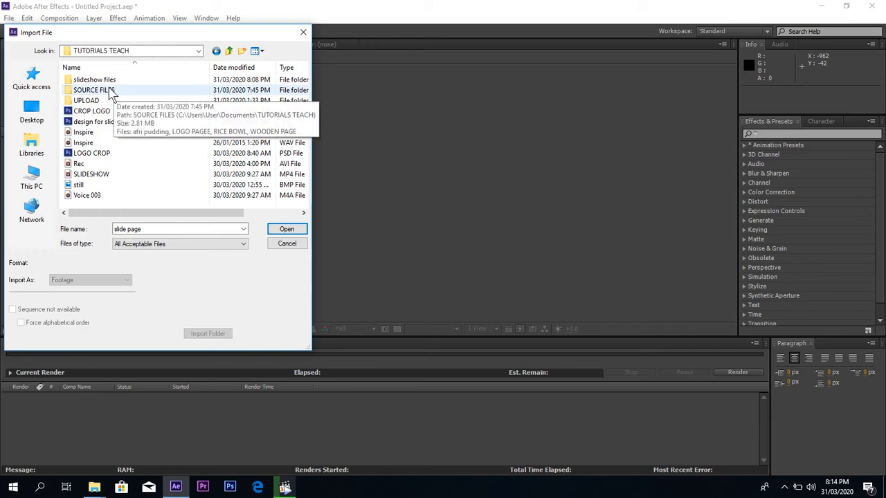
{"action": "double_click", "coordinate": [112, 81]}
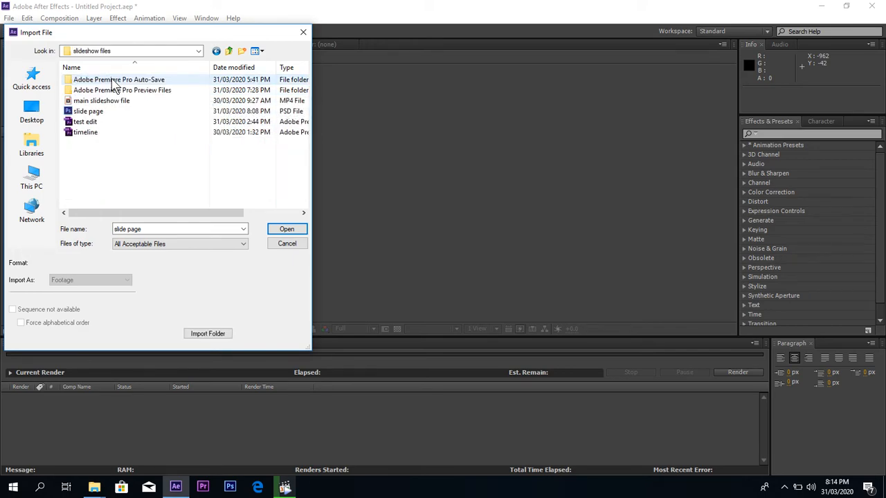
{"action": "left_click", "coordinate": [94, 113]}
{"action": "double_click", "coordinate": [102, 112]}
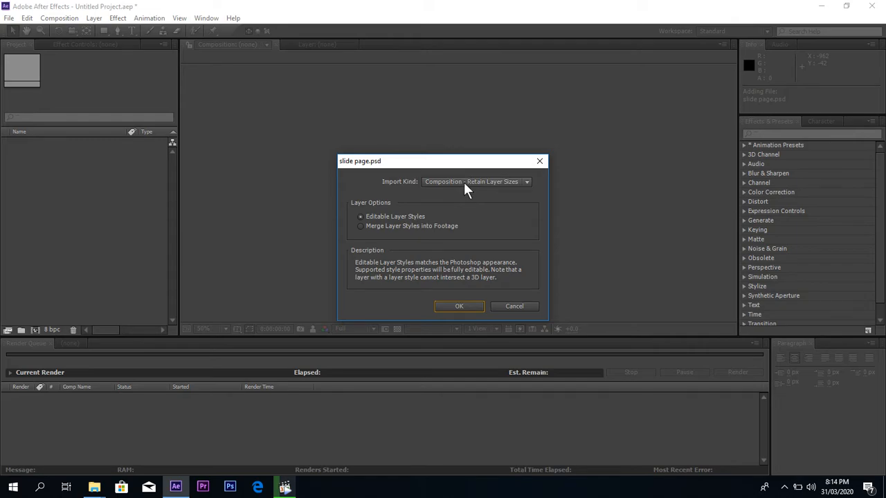
Step: Import slide page.psd as Composition - Retain Layer Sizes with Editable Layer Styles
{"action": "left_click", "coordinate": [464, 182]}
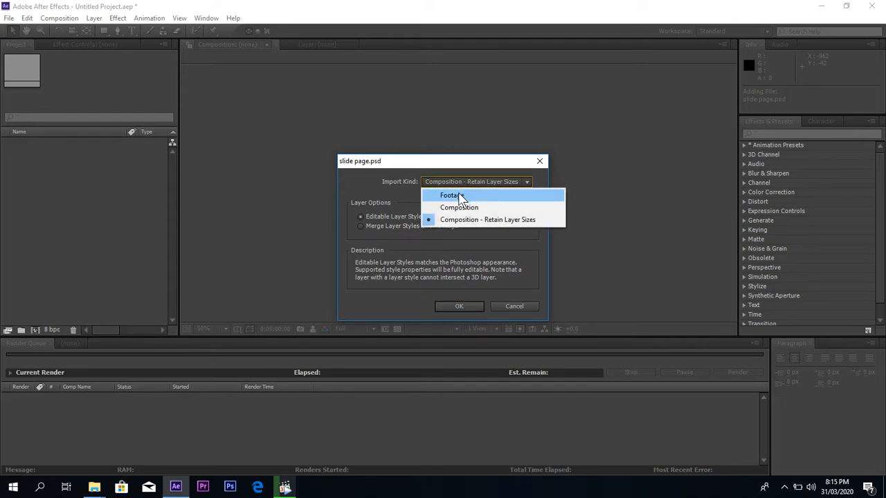
{"action": "left_click", "coordinate": [459, 195]}
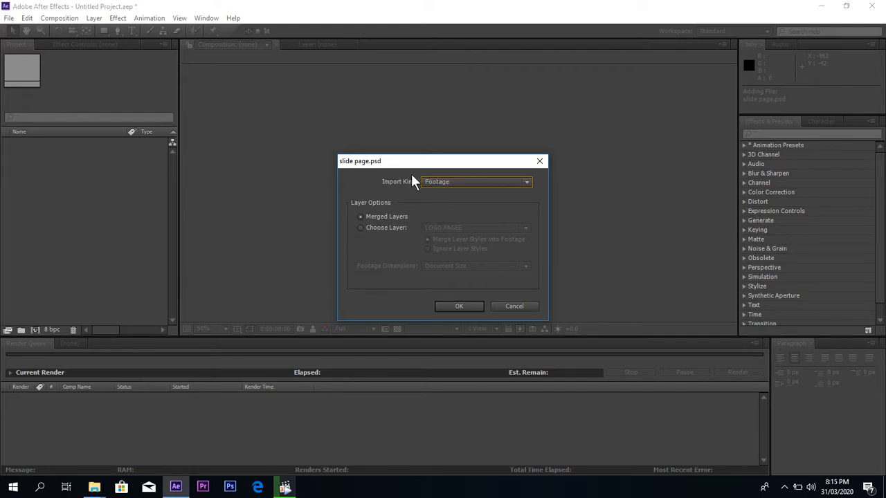
{"action": "left_click_drag", "start_coordinate": [415, 162], "coordinate": [418, 144]}
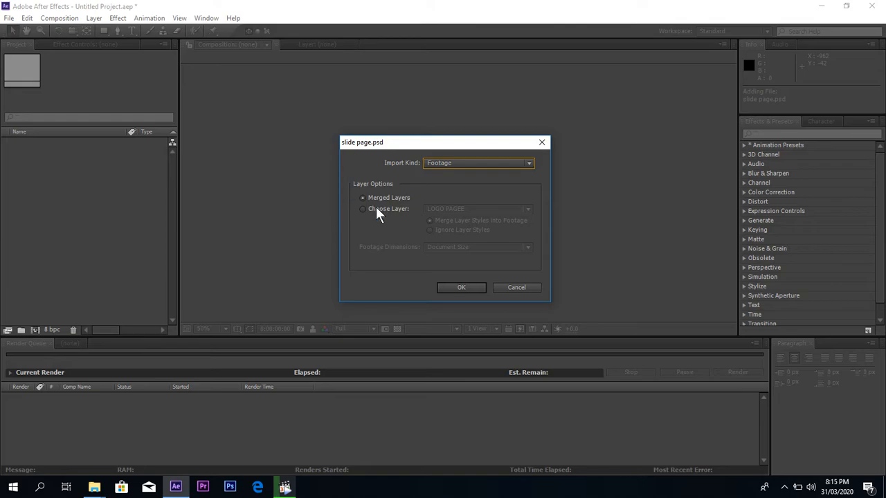
{"action": "left_click", "coordinate": [435, 166]}
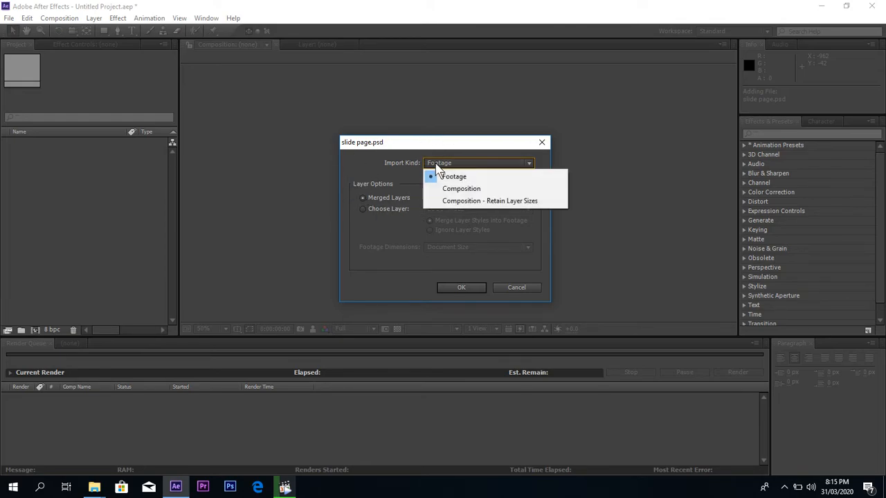
{"action": "left_click", "coordinate": [456, 203]}
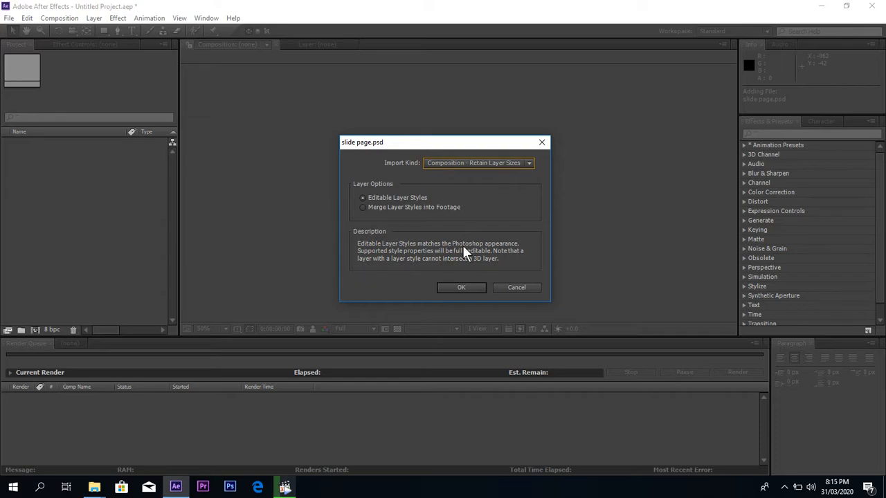
{"action": "left_click", "coordinate": [456, 286]}
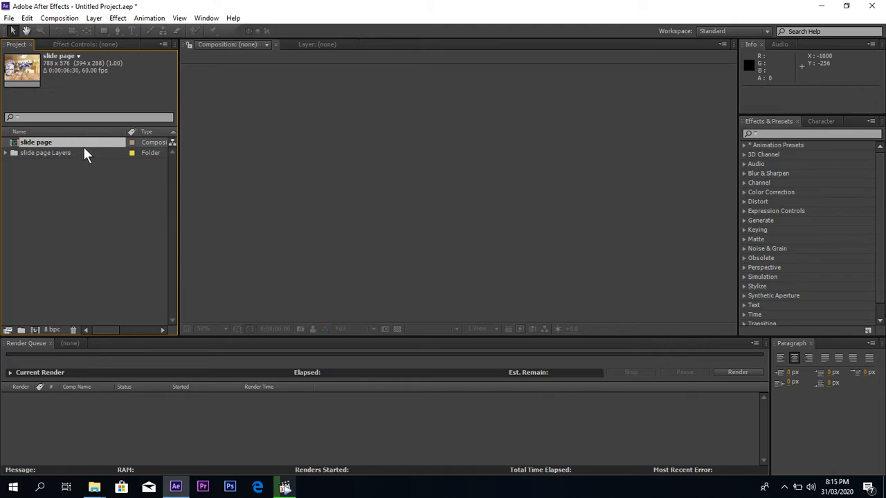
Step: In the slide page composition, stagger the start times of LOGO PAGEE, RICE BOWL, afri pudding and WOODEN PAGE, and preview the result
{"action": "double_click", "coordinate": [60, 142]}
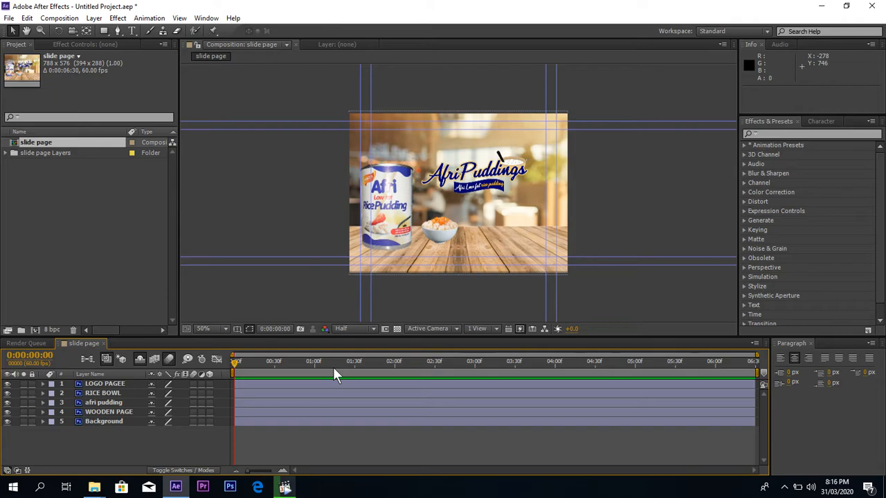
{"action": "left_click_drag", "start_coordinate": [237, 384], "coordinate": [263, 412]}
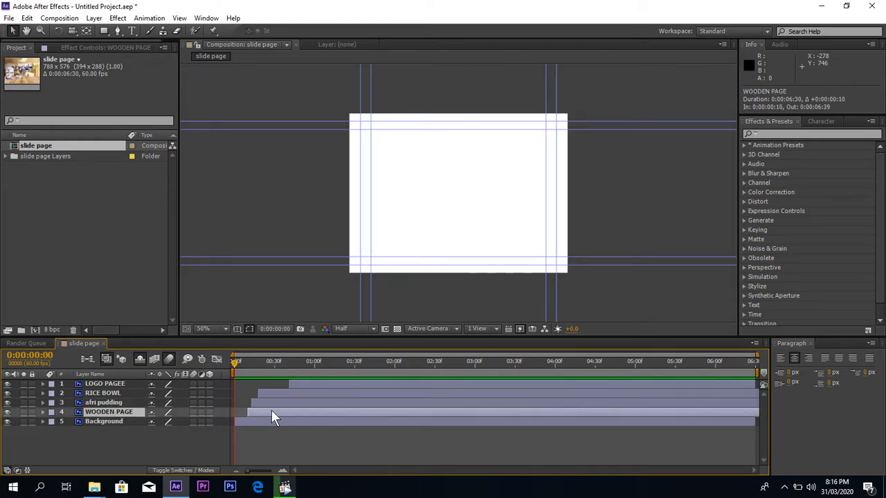
{"action": "left_click_drag", "start_coordinate": [269, 415], "coordinate": [261, 415]}
{"action": "key", "text": "space"}
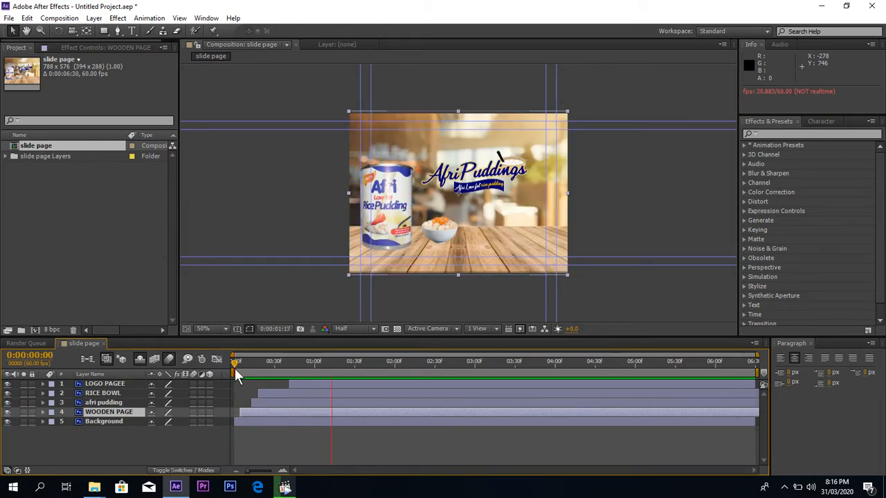
{"action": "left_click_drag", "start_coordinate": [247, 364], "coordinate": [234, 366]}
{"action": "key", "text": "space"}
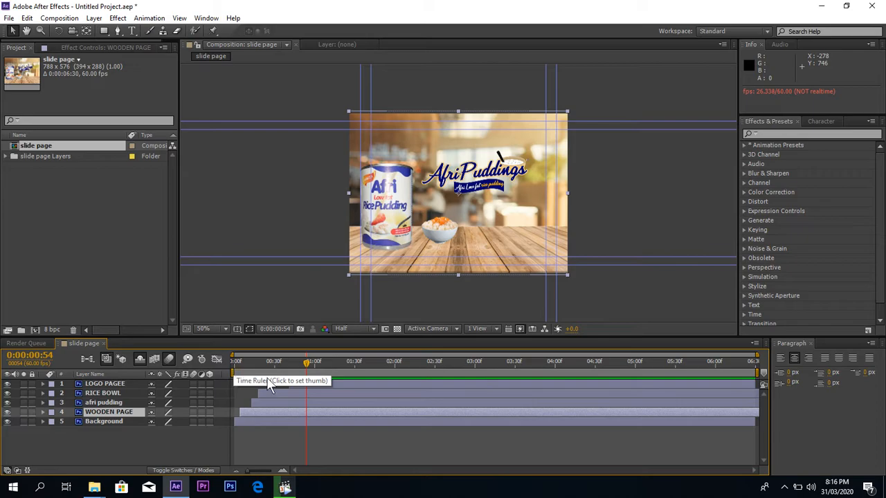
Step: Delay the RICE BOWL layer to about 0:00:00:33 and LOGO PAGEE to 0:00:01:00, and play the composition from the beginning
{"action": "left_click_drag", "start_coordinate": [272, 393], "coordinate": [350, 382]}
{"action": "left_click_drag", "start_coordinate": [259, 360], "coordinate": [228, 369]}
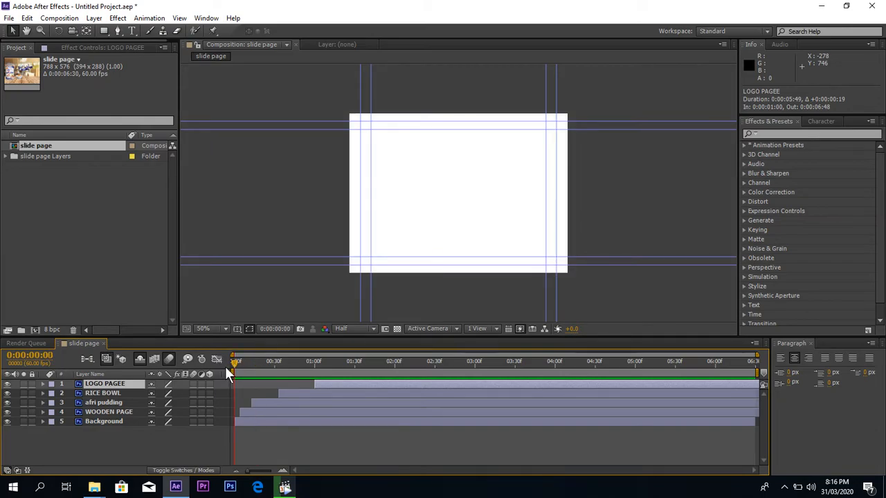
{"action": "key", "text": "space"}
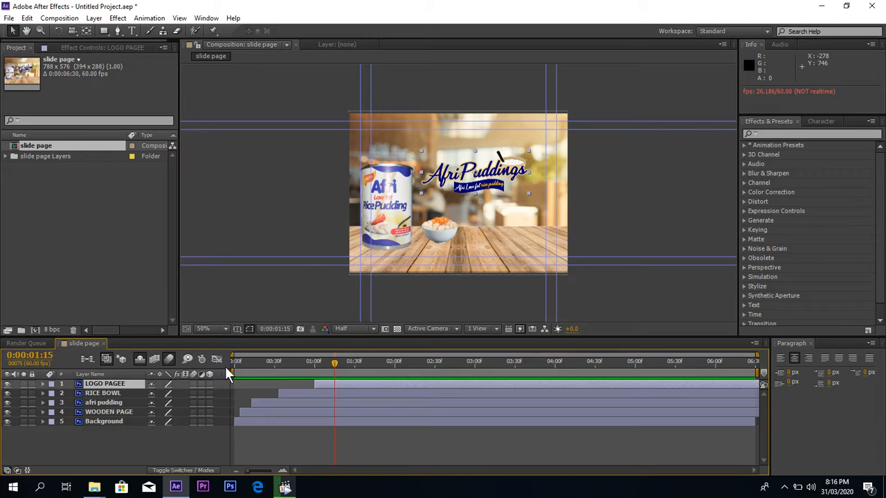
Step: Shift WOODEN PAGE to start at -0:00:00:03, afri pudding at 0:00:00:01, RICE BOWL at 0:00:00:23 and LOGO PAGEE at 0:00:00:49
{"action": "left_click_drag", "start_coordinate": [249, 408], "coordinate": [239, 414]}
{"action": "left_click_drag", "start_coordinate": [246, 369], "coordinate": [242, 366]}
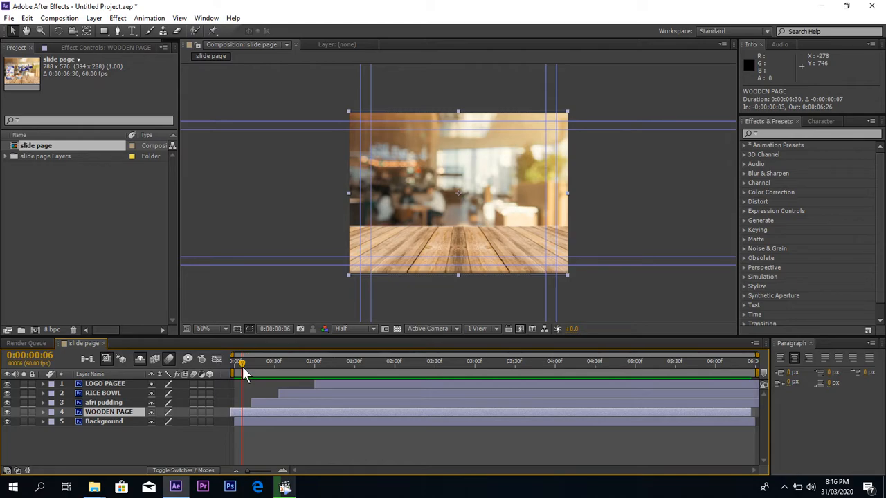
{"action": "left_click", "coordinate": [251, 402]}
{"action": "left_click_drag", "start_coordinate": [252, 401], "coordinate": [246, 400]}
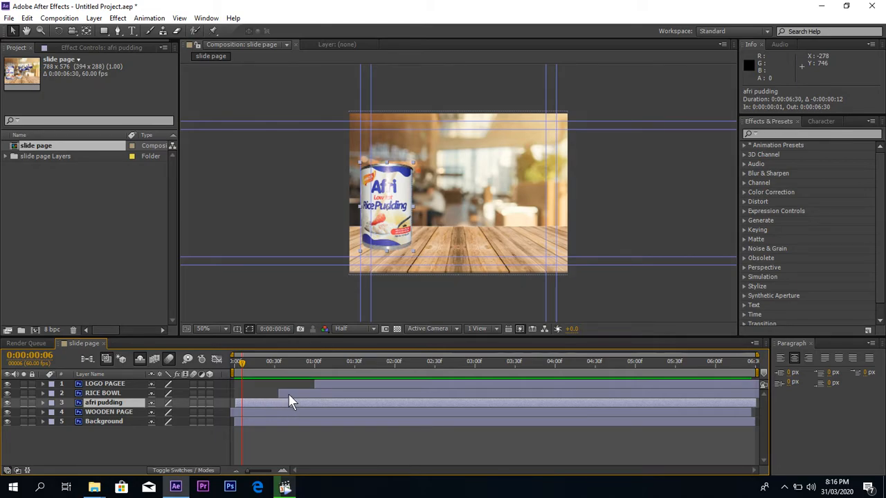
{"action": "left_click_drag", "start_coordinate": [288, 393], "coordinate": [331, 386]}
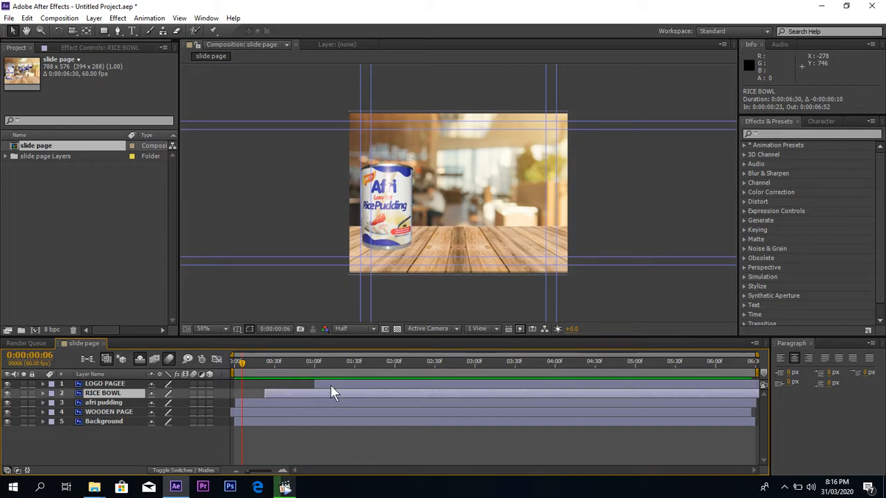
{"action": "left_click", "coordinate": [338, 384]}
{"action": "left_click_drag", "start_coordinate": [327, 388], "coordinate": [322, 388]}
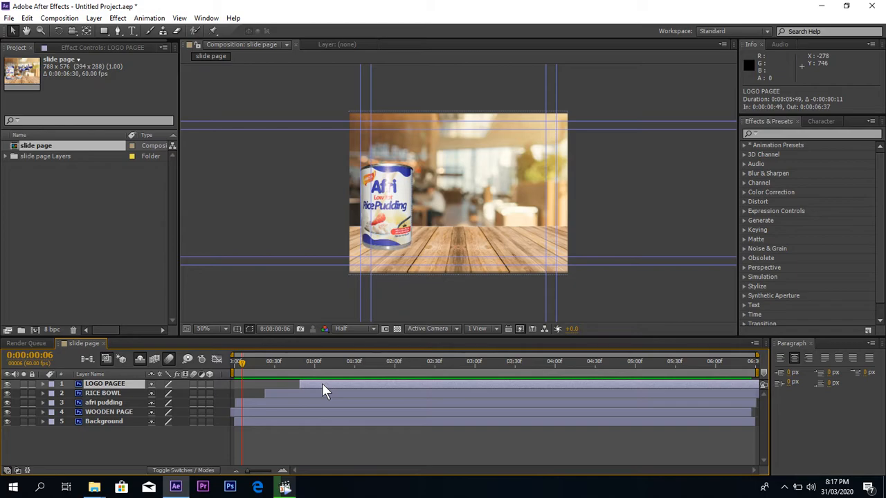
Step: Align the afri pudding layer's start with the composition's beginning and move the can to position about 174, 329
{"action": "left_click", "coordinate": [282, 473]}
{"action": "left_click", "coordinate": [283, 473]}
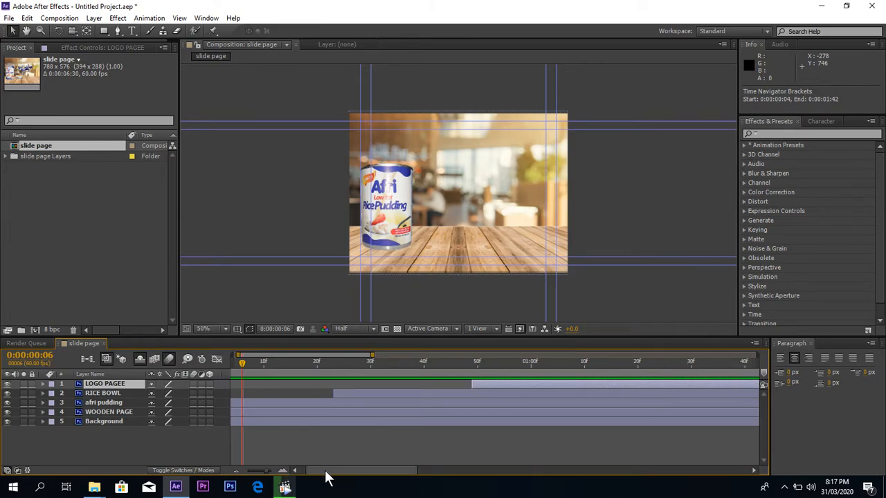
{"action": "left_click_drag", "start_coordinate": [326, 478], "coordinate": [307, 478]}
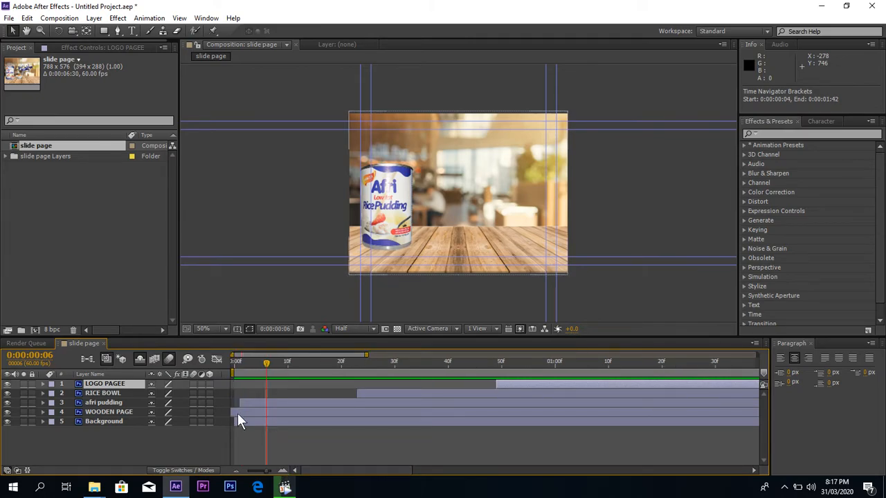
{"action": "left_click", "coordinate": [101, 403]}
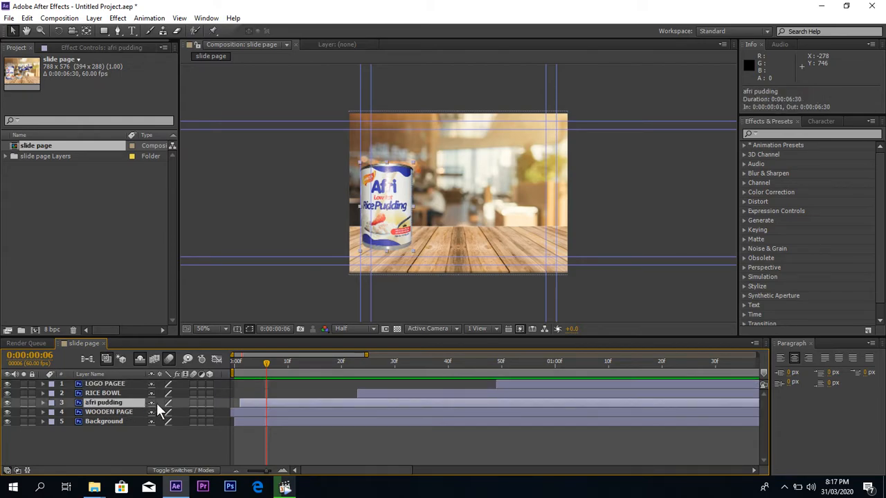
{"action": "left_click_drag", "start_coordinate": [251, 405], "coordinate": [247, 405]}
{"action": "mouse_move", "coordinate": [393, 223]}
{"action": "left_mouse_down"}
{"action": "mouse_move", "coordinate": [514, 211]}
{"action": "mouse_move", "coordinate": [407, 222]}
{"action": "mouse_move", "coordinate": [396, 211]}
{"action": "left_mouse_up"}
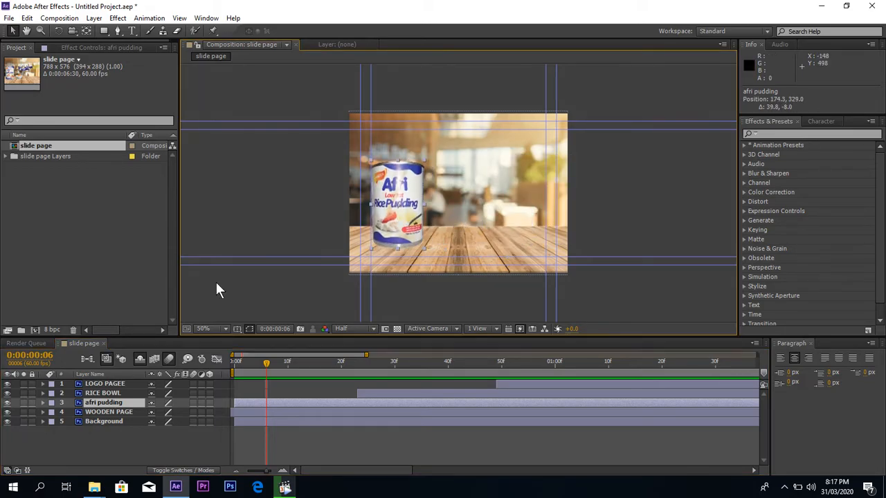
Step: Expand the afri pudding layer's transform properties and try keyframing its Anchor Point, Position and Scale
{"action": "left_click", "coordinate": [43, 402]}
{"action": "left_click", "coordinate": [52, 411]}
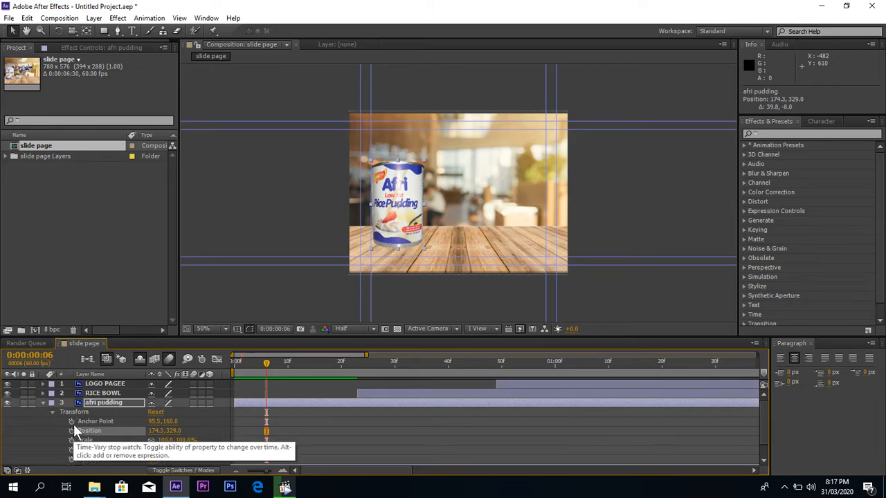
{"action": "left_click", "coordinate": [72, 422]}
{"action": "left_click", "coordinate": [71, 431]}
{"action": "left_click", "coordinate": [71, 440]}
{"action": "left_click", "coordinate": [72, 440]}
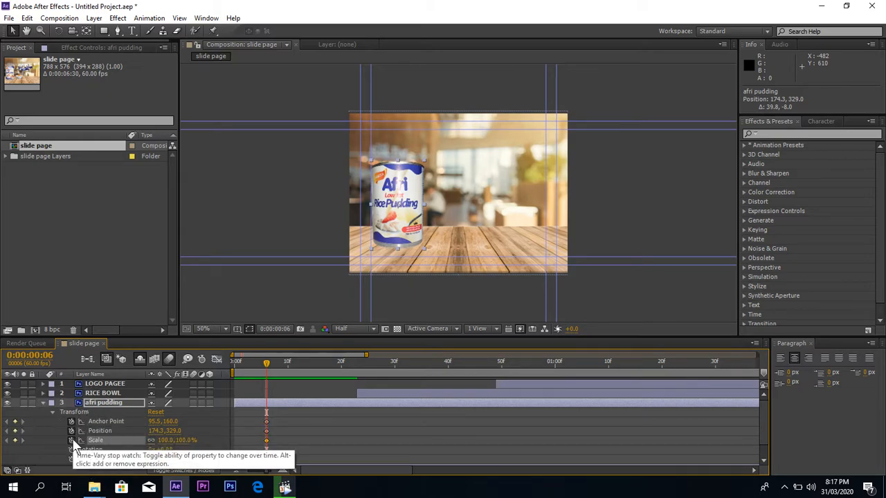
{"action": "left_click", "coordinate": [72, 440]}
{"action": "left_click", "coordinate": [72, 431]}
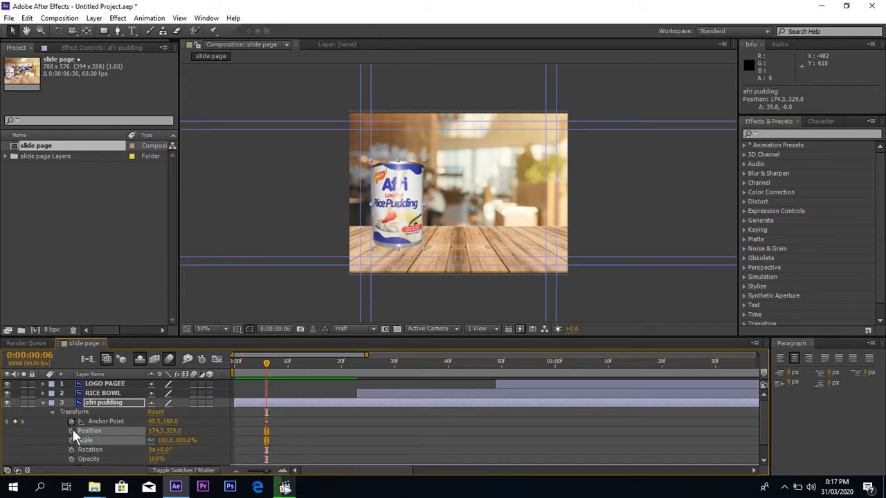
{"action": "left_click", "coordinate": [72, 422]}
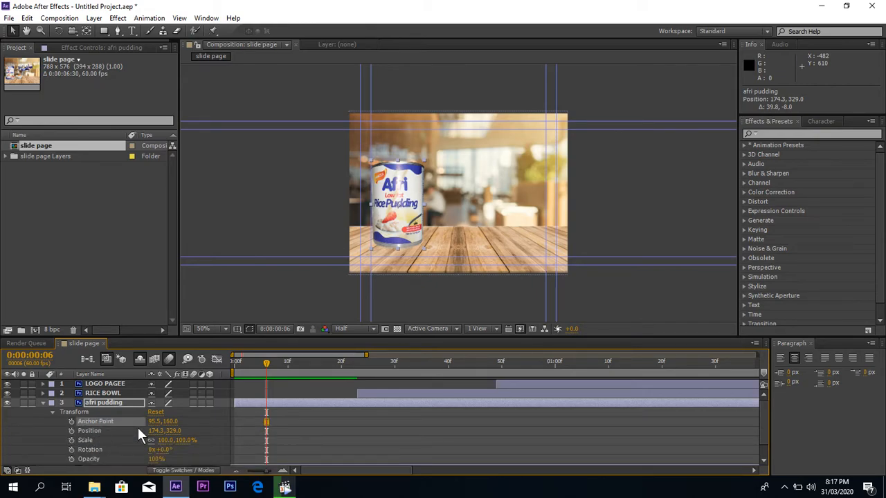
Step: Set the afri pudding layer's horizontal position to 169.3
{"action": "left_click_drag", "start_coordinate": [157, 432], "coordinate": [153, 430]}
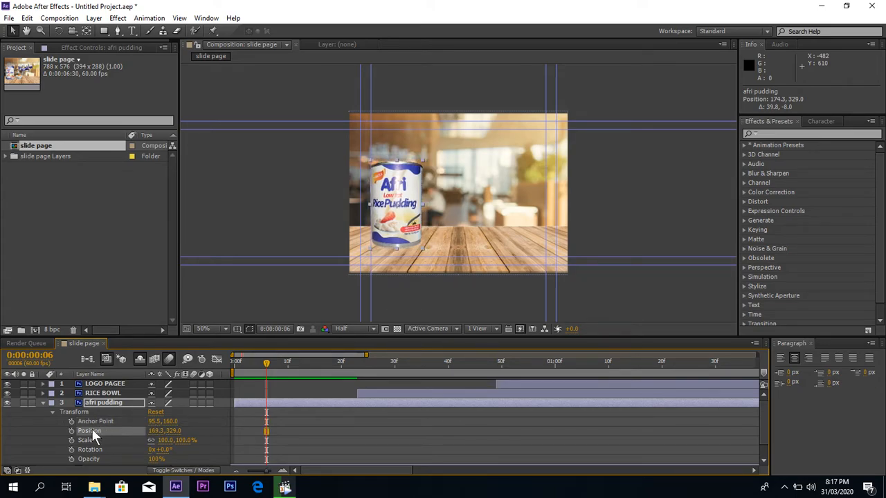
Step: Keyframe the afri pudding layer's Position off-frame, with X at 916.3 at 0:00:00:06 and 907.3 at the composition's start
{"action": "left_click", "coordinate": [70, 430]}
{"action": "left_click_drag", "start_coordinate": [159, 430], "coordinate": [516, 376]}
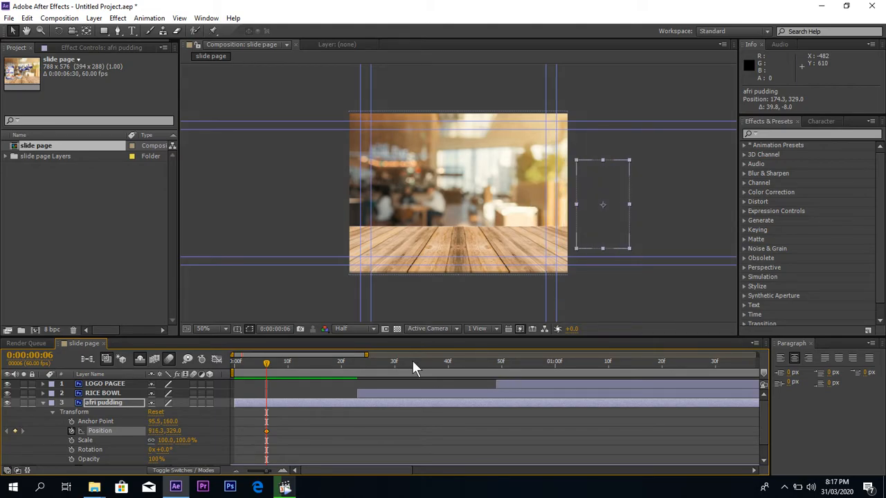
{"action": "key", "text": "Home"}
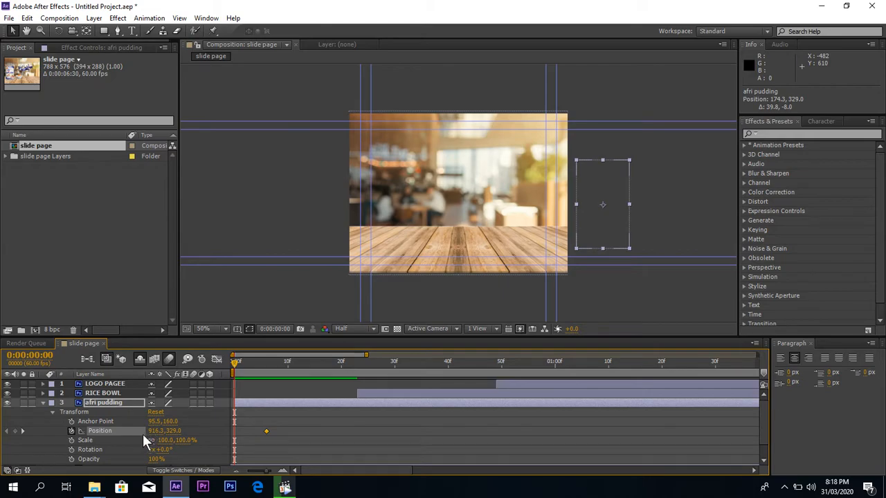
{"action": "mouse_move", "coordinate": [158, 431]}
{"action": "left_mouse_down"}
{"action": "mouse_move", "coordinate": [199, 427]}
{"action": "mouse_move", "coordinate": [148, 433]}
{"action": "left_mouse_up"}
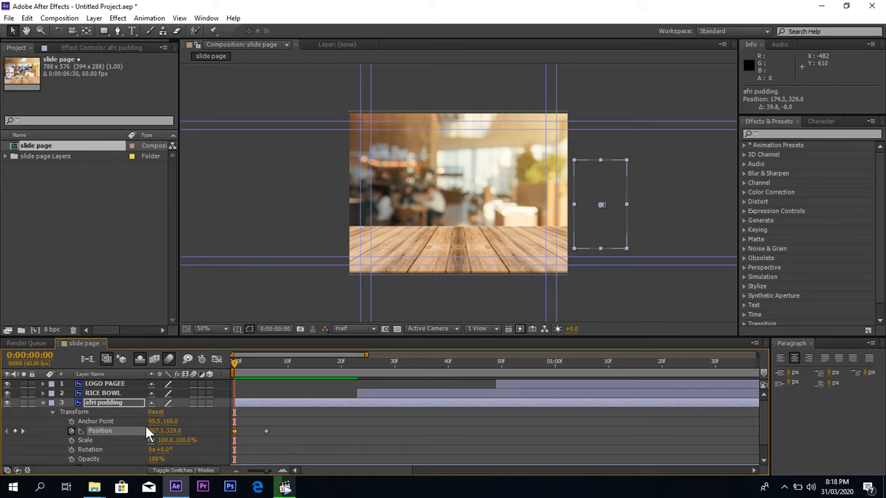
Step: Delete the Position keyframe at 0:00:00:06 and set the can's starting horizontal position to 896.3
{"action": "left_click", "coordinate": [267, 430]}
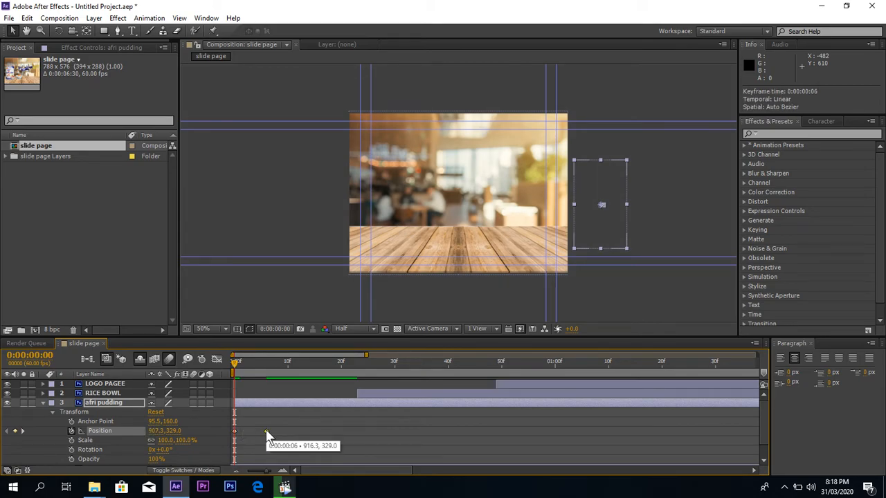
{"action": "left_click", "coordinate": [267, 436]}
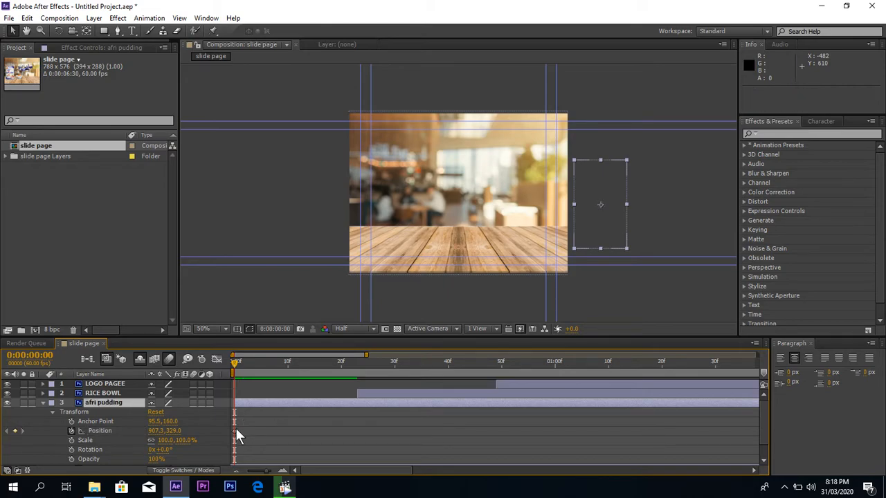
{"action": "mouse_move", "coordinate": [156, 431]}
{"action": "left_mouse_down"}
{"action": "mouse_move", "coordinate": [139, 430]}
{"action": "mouse_move", "coordinate": [147, 430]}
{"action": "left_mouse_up"}
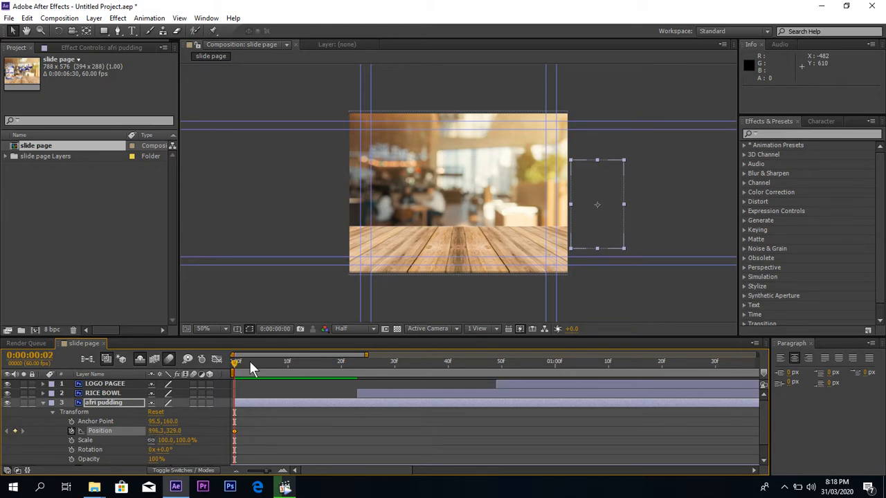
Step: Add a Position keyframe for the can at 0:00:00:46 with its horizontal value at 179.3
{"action": "left_click", "coordinate": [275, 361]}
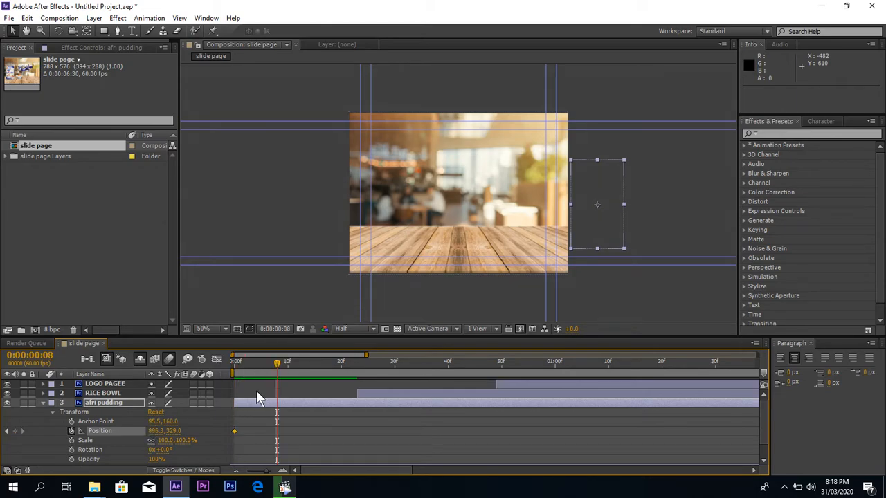
{"action": "left_click", "coordinate": [236, 472]}
{"action": "left_click_drag", "start_coordinate": [243, 360], "coordinate": [282, 375]}
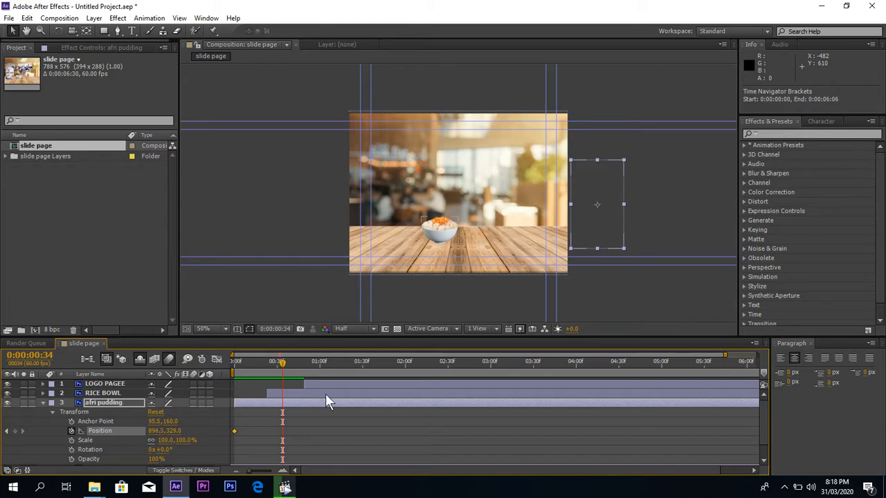
{"action": "left_click", "coordinate": [288, 364]}
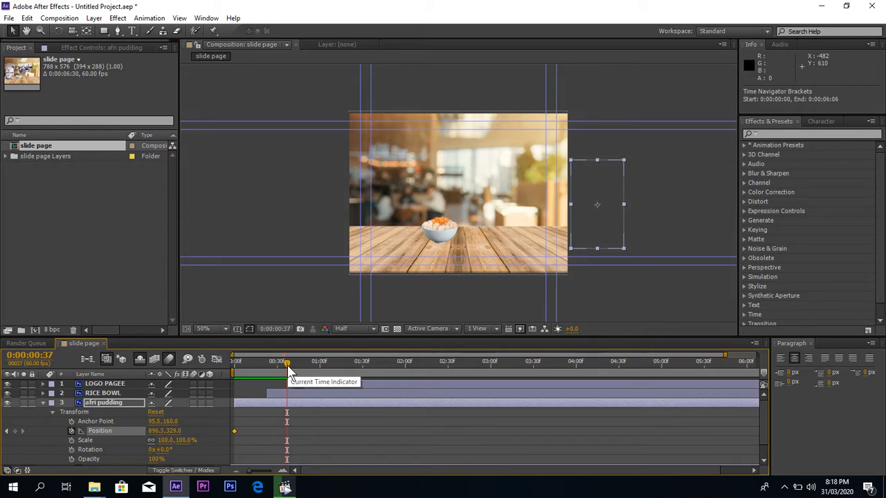
{"action": "left_click", "coordinate": [252, 366]}
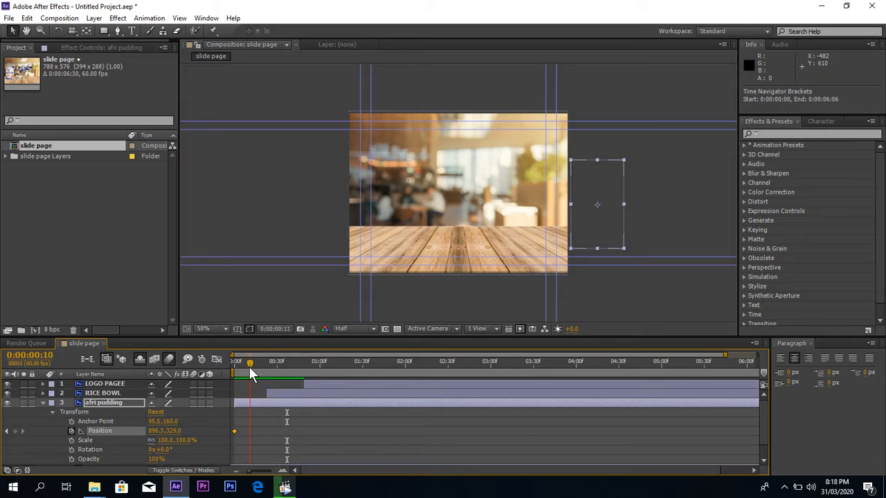
{"action": "left_click", "coordinate": [287, 369]}
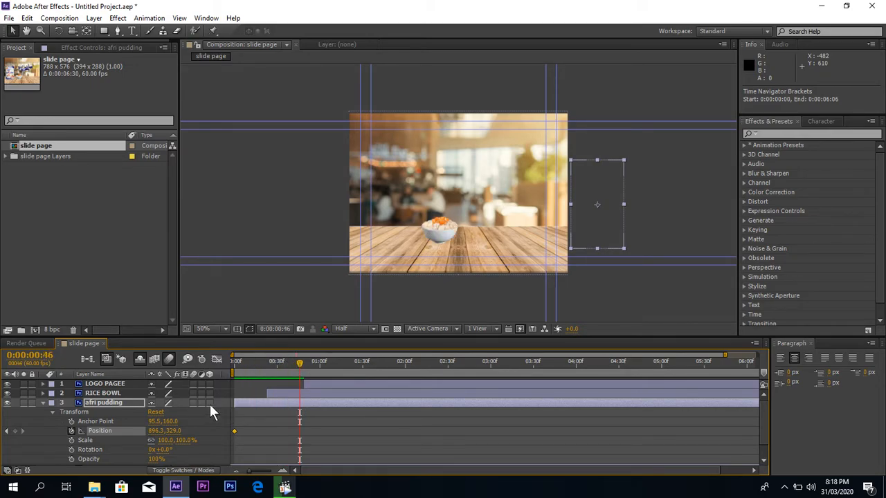
{"action": "left_click_drag", "start_coordinate": [156, 432], "coordinate": [3, 461]}
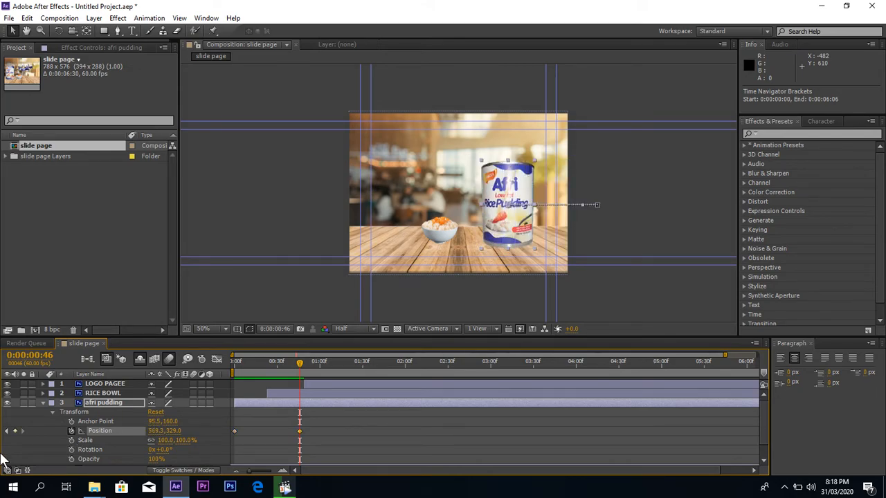
{"action": "left_click_drag", "start_coordinate": [173, 436], "coordinate": [58, 443]}
{"action": "left_click_drag", "start_coordinate": [156, 443], "coordinate": [69, 444]}
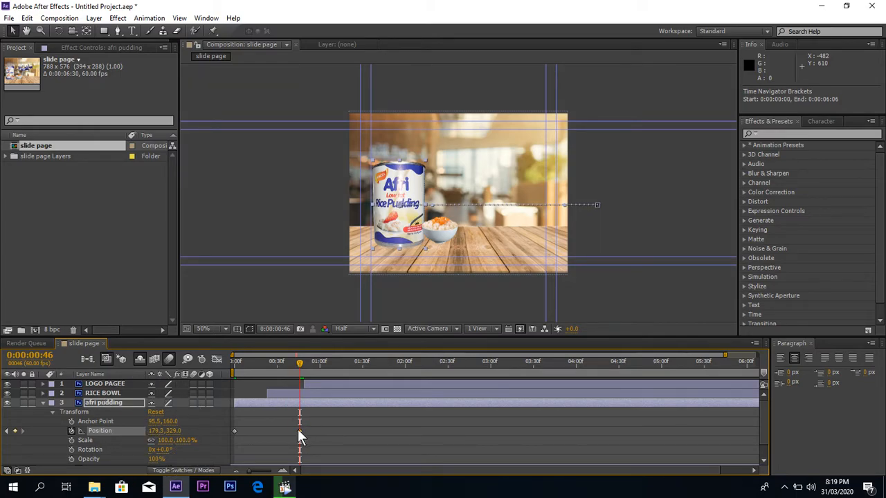
Step: Preview the can's slide-in from the composition's start several times with the LOGO PAGEE and RICE BOWL layers hidden
{"action": "mouse_move", "coordinate": [300, 431]}
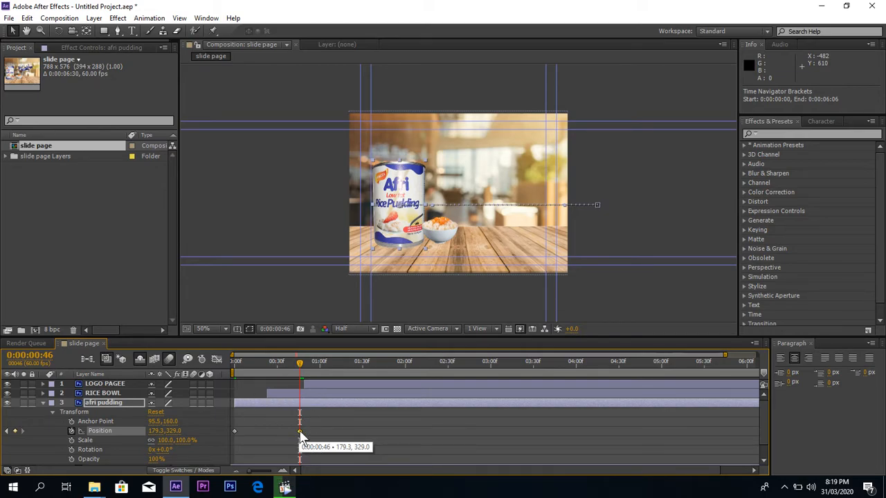
{"action": "left_click", "coordinate": [236, 363]}
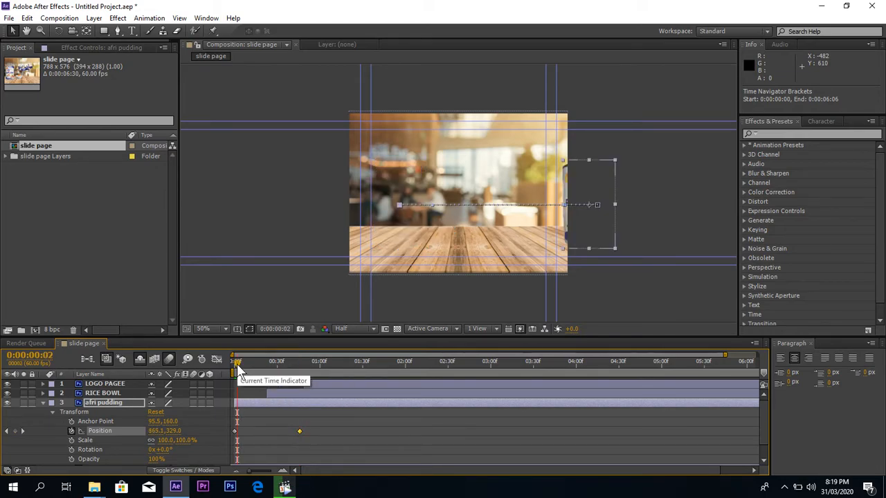
{"action": "left_click_drag", "start_coordinate": [237, 363], "coordinate": [231, 367]}
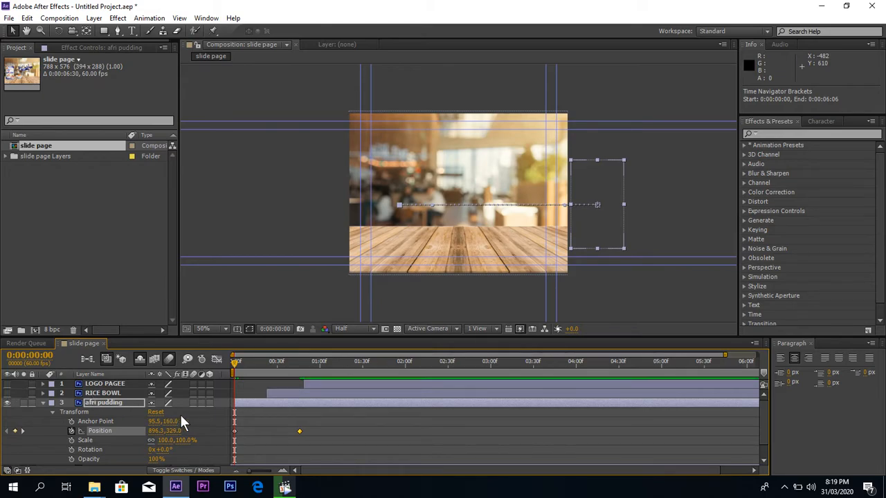
{"action": "key", "text": "space"}
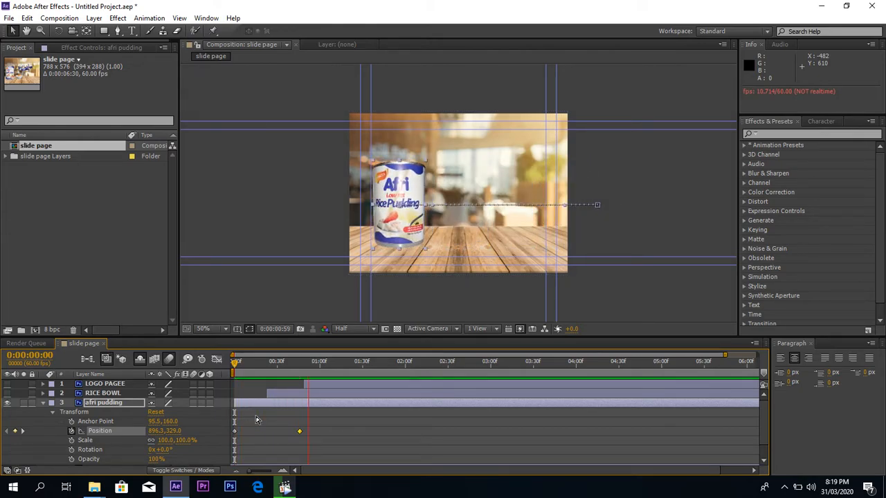
{"action": "key", "text": "space"}
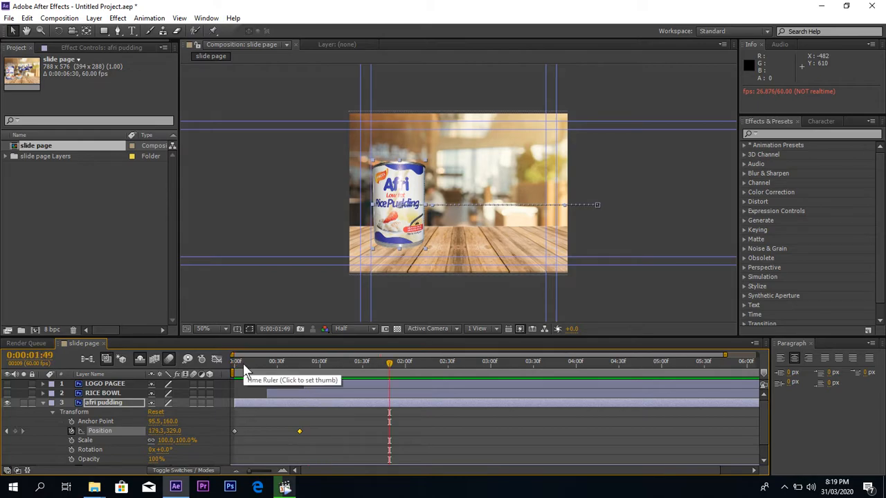
{"action": "left_click", "coordinate": [243, 367]}
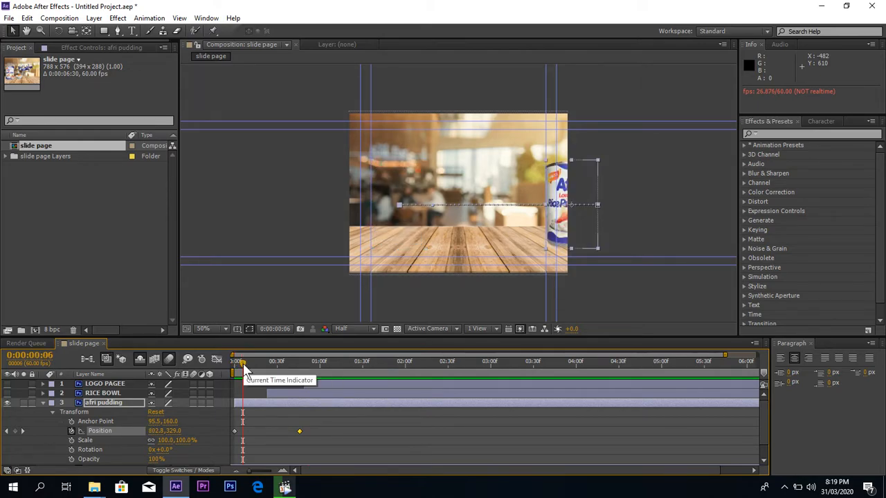
{"action": "left_click_drag", "start_coordinate": [243, 367], "coordinate": [211, 365]}
{"action": "key", "text": "space"}
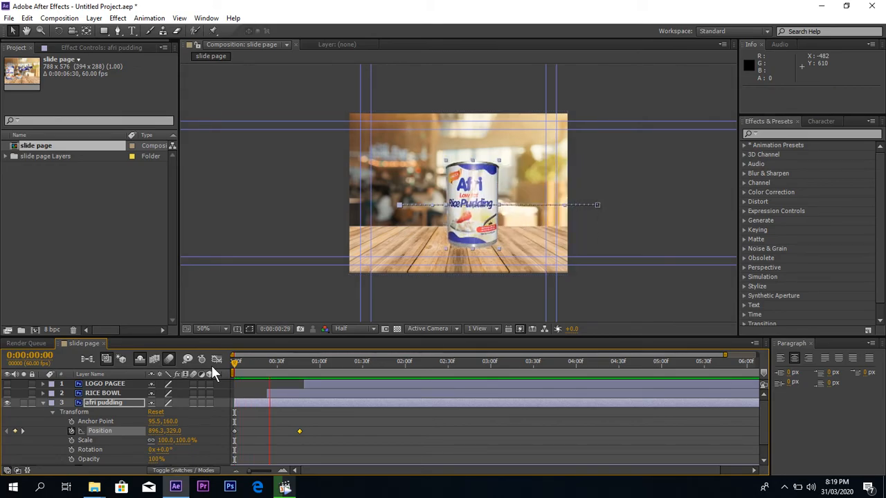
{"action": "key", "text": "space"}
{"action": "left_click", "coordinate": [234, 368]}
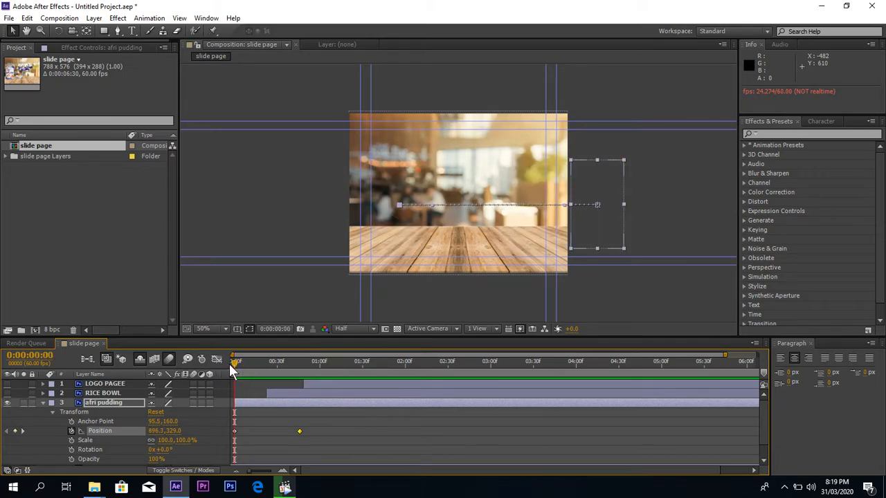
{"action": "key", "text": "space"}
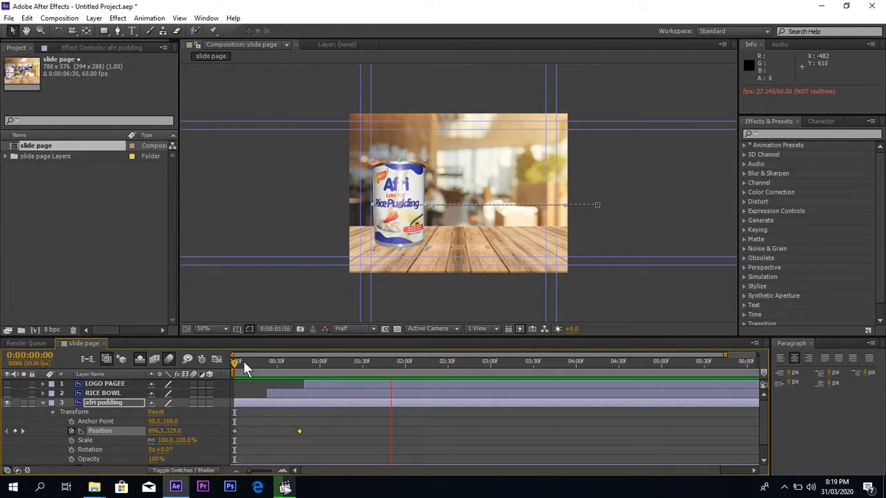
{"action": "left_click", "coordinate": [244, 361]}
{"action": "left_click_drag", "start_coordinate": [244, 361], "coordinate": [208, 366]}
{"action": "key", "text": "space"}
{"action": "key", "text": "space"}
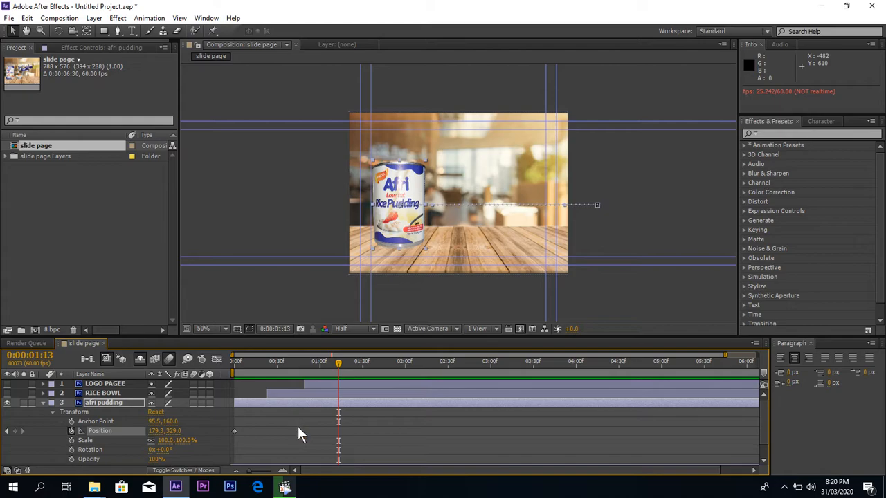
Step: Try a slower slide-in by moving the can's second Position keyframe to 0:00:01:03, and preview it from the start
{"action": "left_click_drag", "start_coordinate": [299, 431], "coordinate": [324, 431]}
{"action": "left_click_drag", "start_coordinate": [252, 365], "coordinate": [225, 365]}
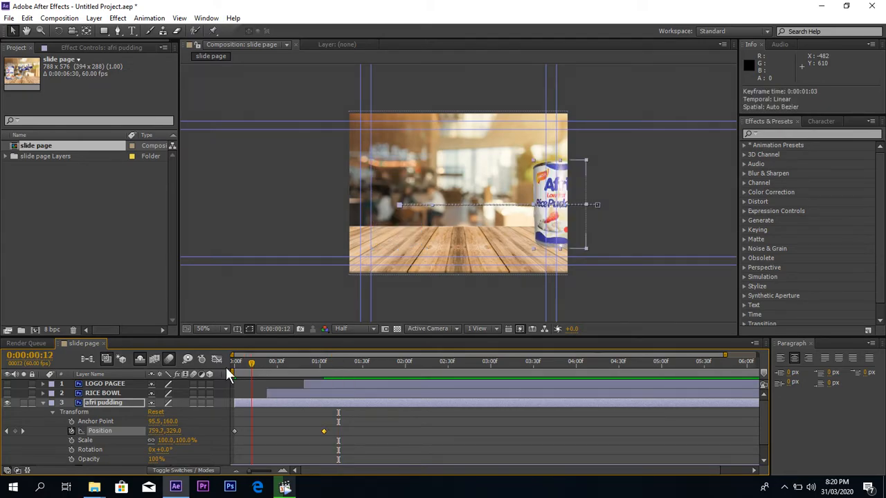
{"action": "key", "text": "space"}
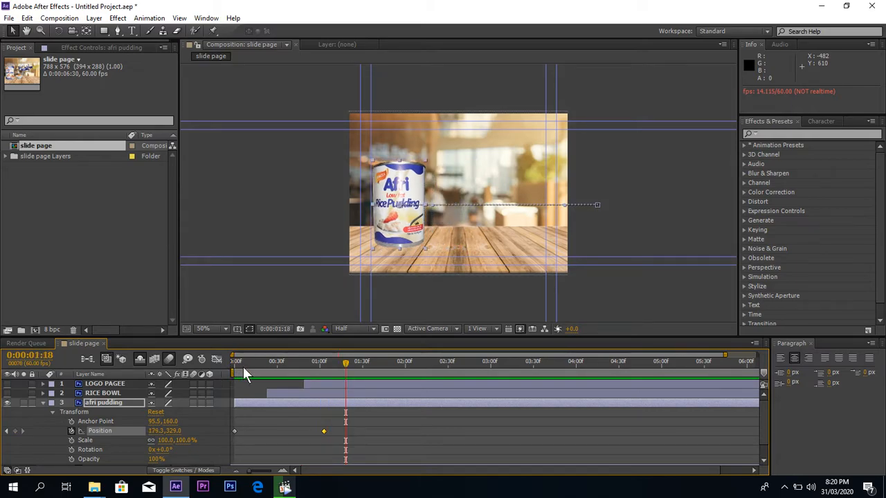
{"action": "left_click", "coordinate": [230, 370]}
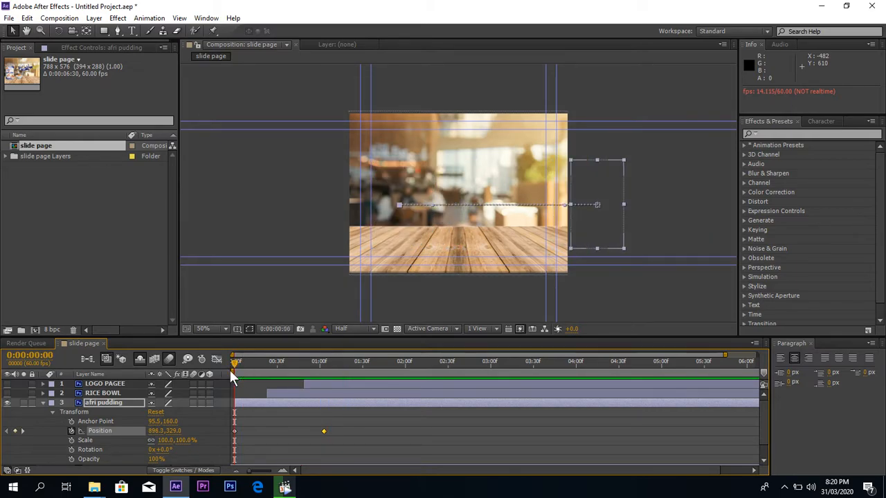
{"action": "key", "text": "space"}
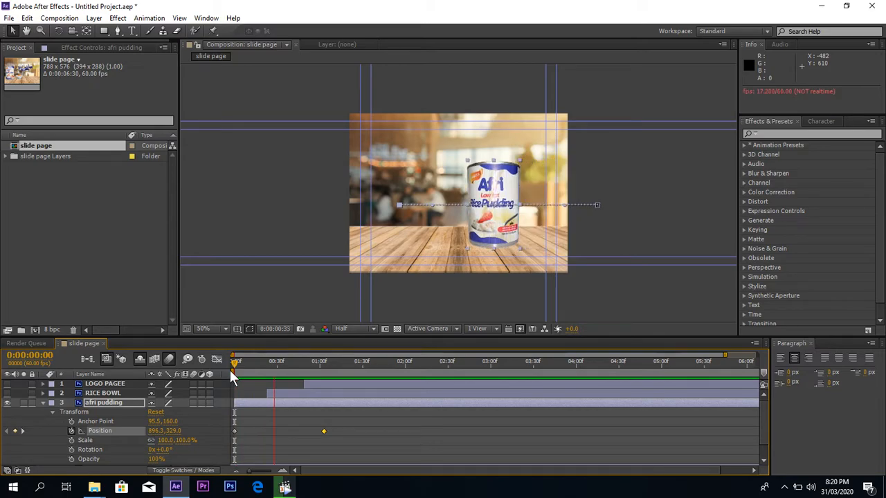
{"action": "key", "text": "space"}
Step: Try a much faster slide-in by moving the can's second Position keyframe to 0:00:00:09, and preview it from the start
{"action": "left_click_drag", "start_coordinate": [324, 429], "coordinate": [249, 435]}
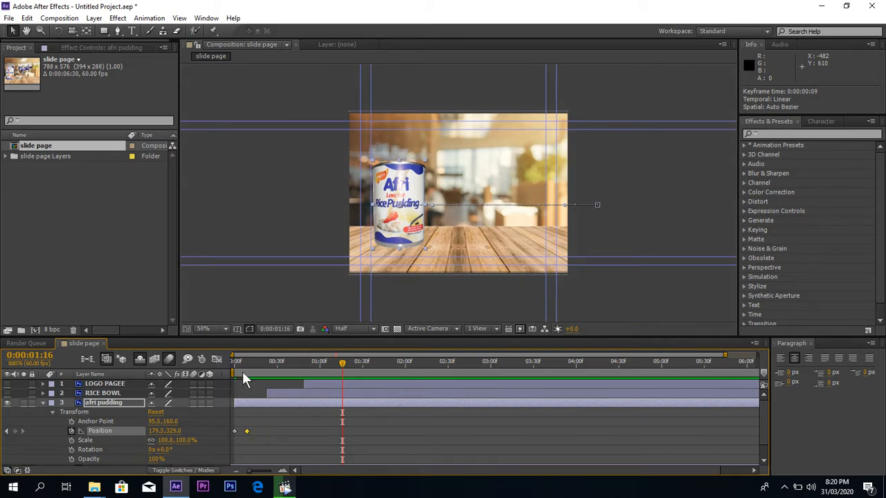
{"action": "left_click_drag", "start_coordinate": [240, 365], "coordinate": [216, 375]}
{"action": "key", "text": "space"}
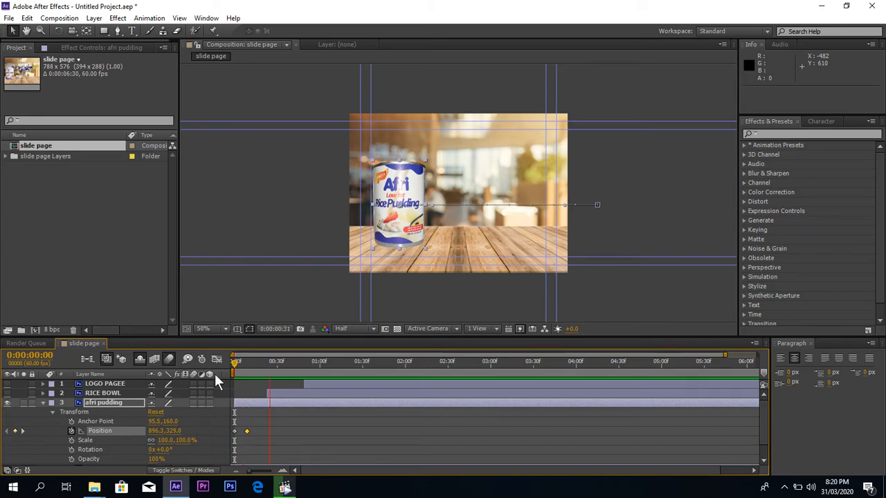
{"action": "left_click_drag", "start_coordinate": [252, 368], "coordinate": [217, 369]}
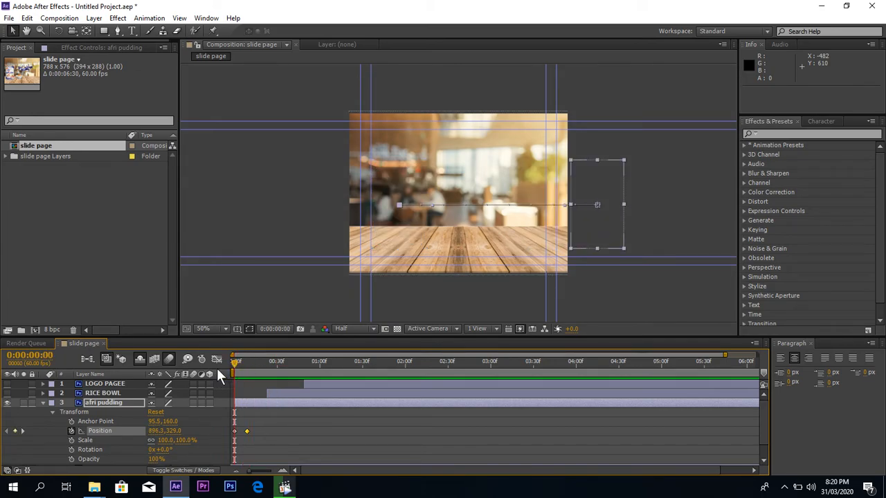
{"action": "key", "text": "space"}
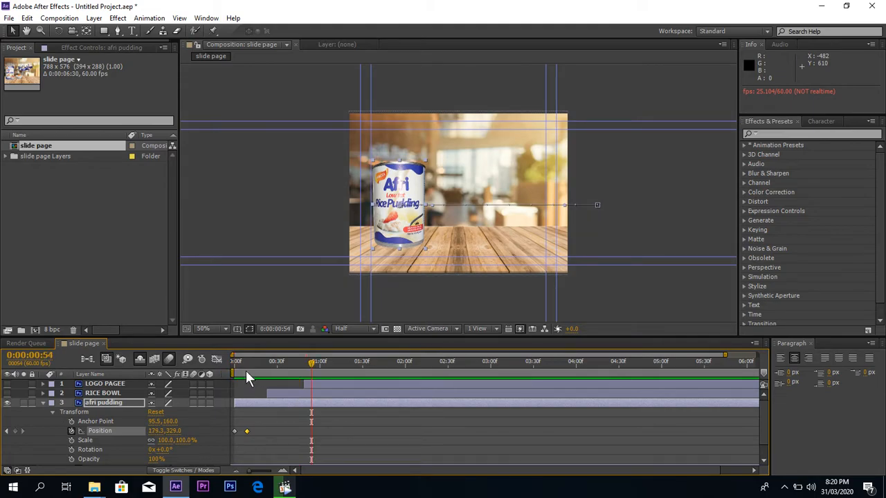
{"action": "left_click", "coordinate": [234, 366]}
{"action": "key", "text": "space"}
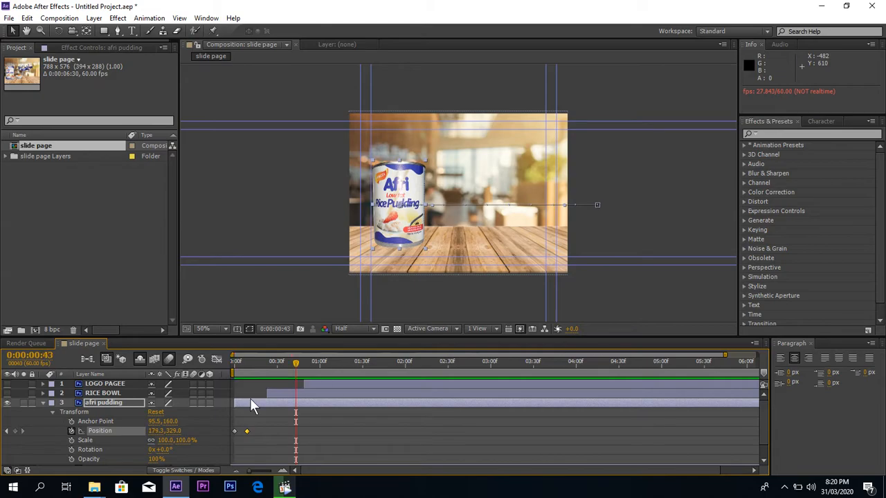
Step: Move the can's second Position keyframe to 0:00:00:40, and make the RICE BOWL layer visible and select it
{"action": "left_click_drag", "start_coordinate": [250, 431], "coordinate": [293, 432]}
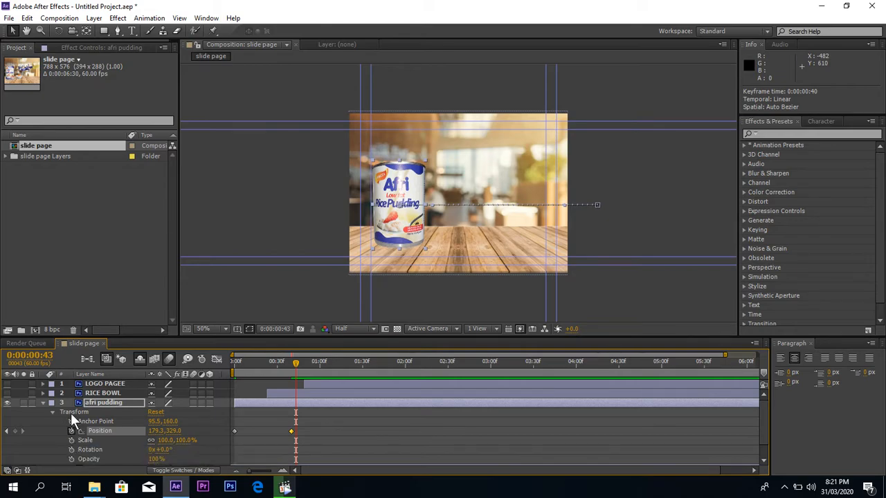
{"action": "left_click", "coordinate": [8, 392]}
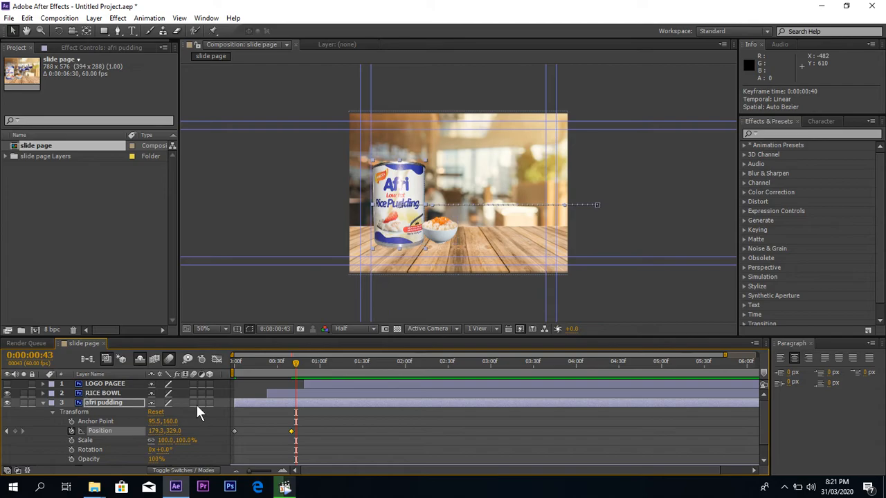
{"action": "left_click", "coordinate": [272, 393]}
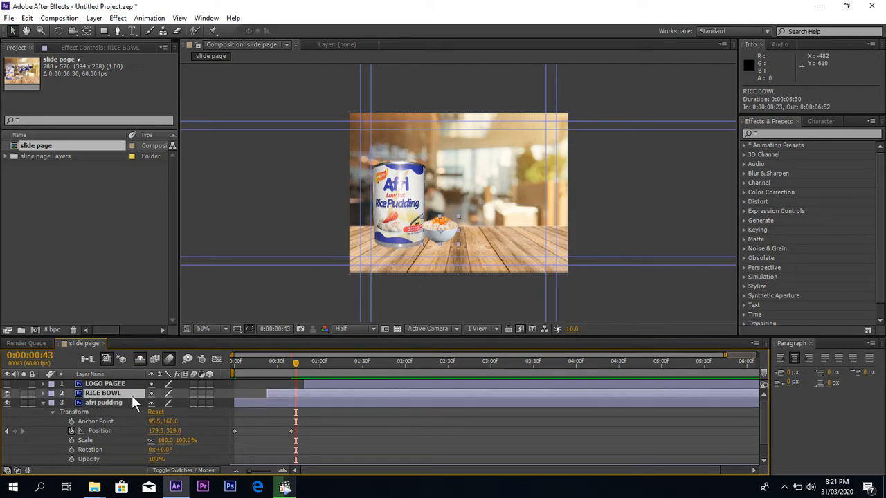
Step: Move the RICE BOWL layer to position 365.0, 422.5 and start animating its Position at 0:00:00:43
{"action": "left_click", "coordinate": [44, 403]}
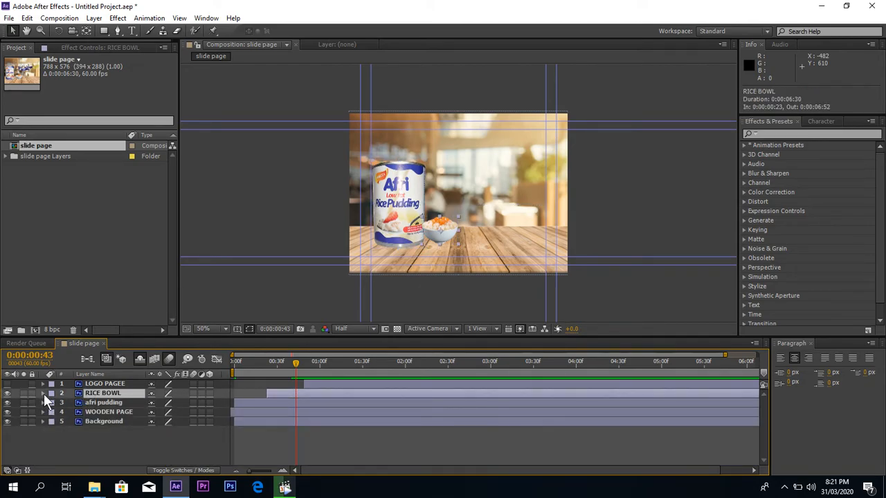
{"action": "left_click", "coordinate": [42, 393]}
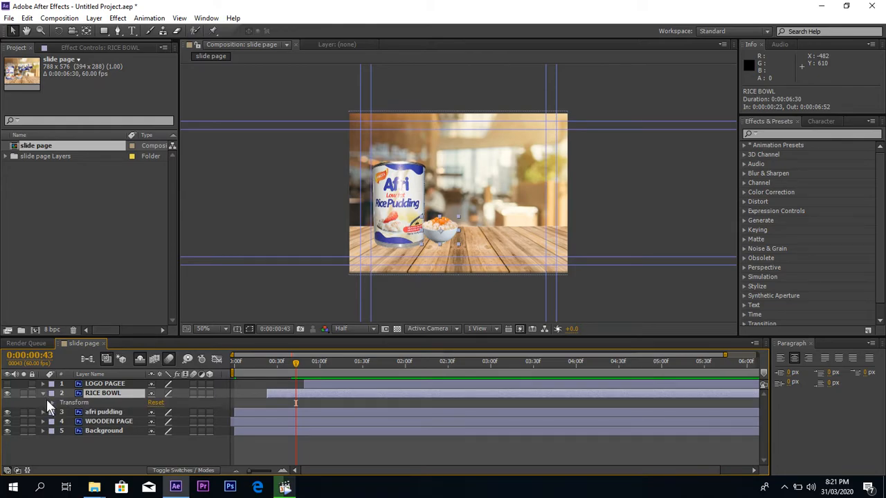
{"action": "left_click", "coordinate": [52, 402]}
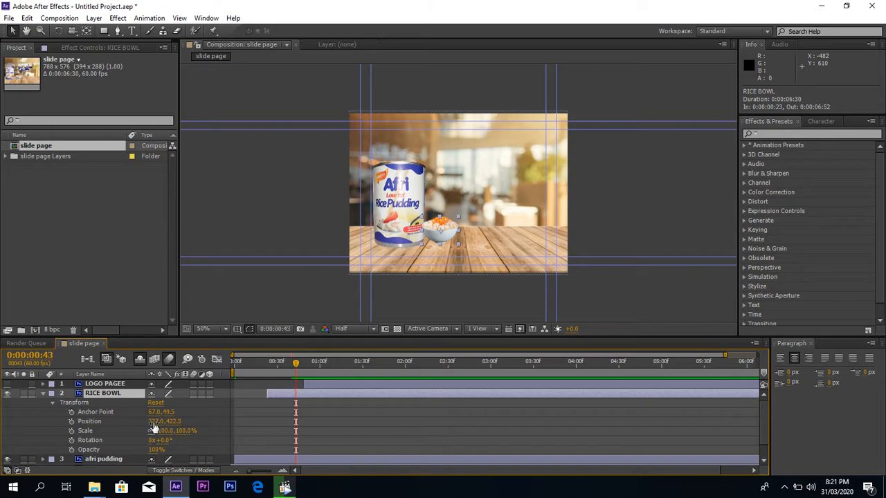
{"action": "left_click_drag", "start_coordinate": [159, 421], "coordinate": [173, 421]}
{"action": "left_click", "coordinate": [72, 421]}
{"action": "left_click", "coordinate": [296, 421]}
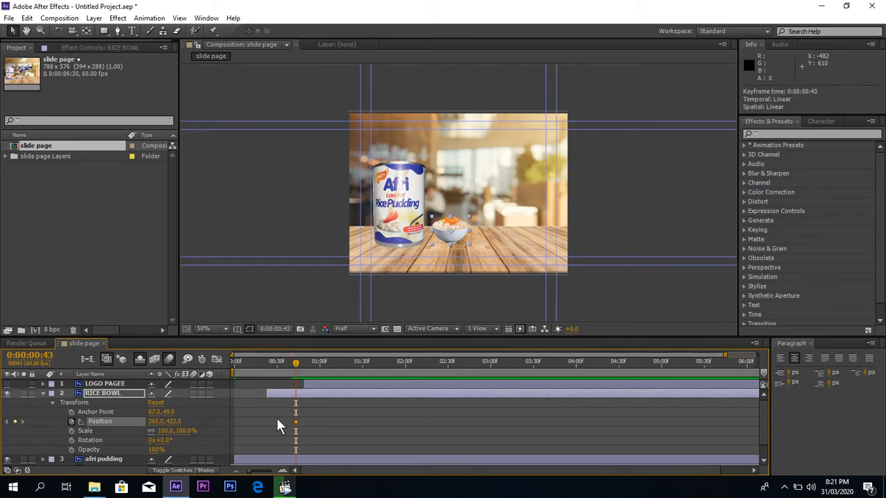
Step: Keyframe the rice bowl's Position beyond the right frame edge at 875.0, 422.5 at 0:00:00:26, and at 370.0, 422.5 at 0:00:00:47
{"action": "left_click", "coordinate": [272, 368]}
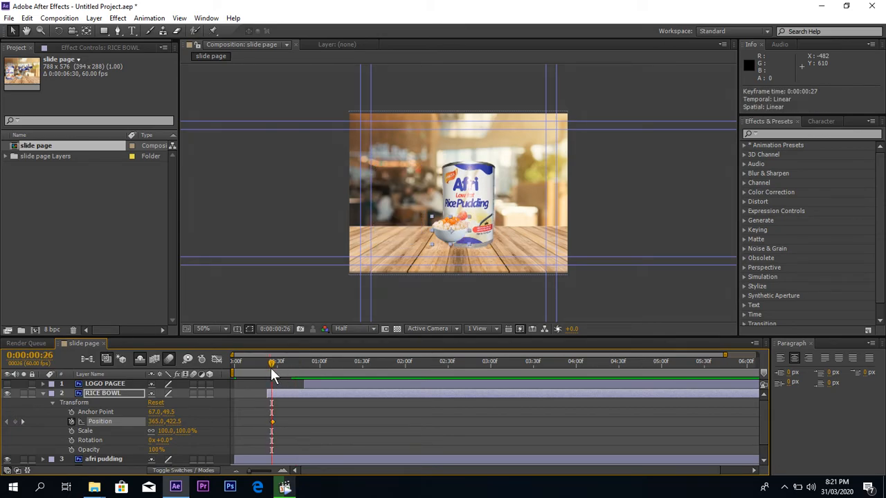
{"action": "left_click_drag", "start_coordinate": [156, 421], "coordinate": [407, 392]}
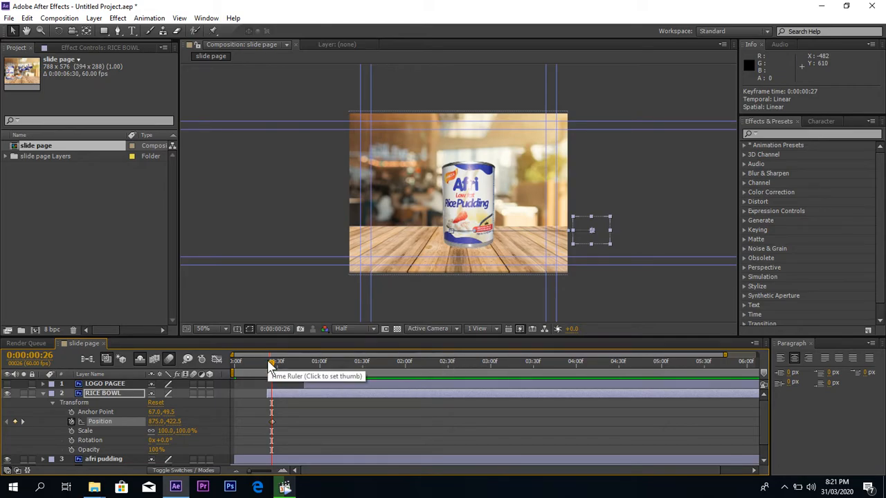
{"action": "left_click_drag", "start_coordinate": [272, 365], "coordinate": [301, 362]}
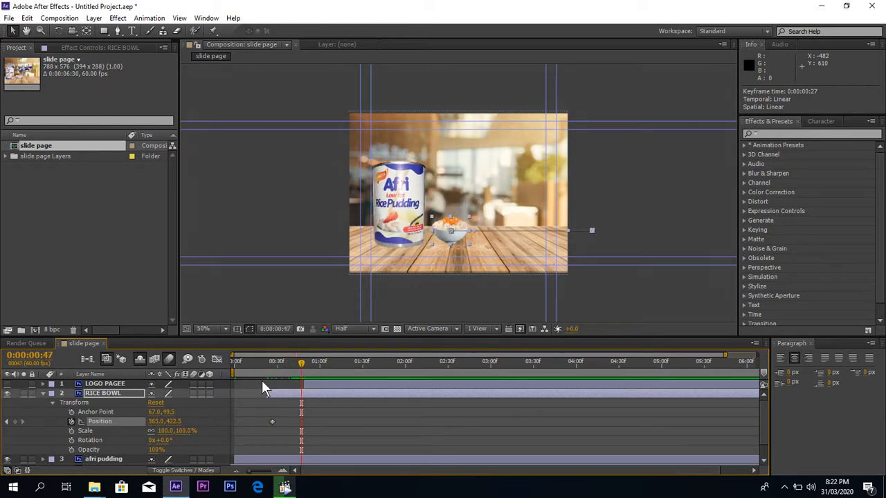
{"action": "mouse_move", "coordinate": [159, 421]}
{"action": "left_mouse_down"}
{"action": "mouse_move", "coordinate": [145, 422]}
{"action": "mouse_move", "coordinate": [159, 421]}
{"action": "left_mouse_up"}
Step: Keyframe the rice bowl's off-frame starting Position at 979.1, 422.5 at 0:00:00:28, and delete the extra keyframes just before it
{"action": "left_click_drag", "start_coordinate": [280, 369], "coordinate": [274, 368]}
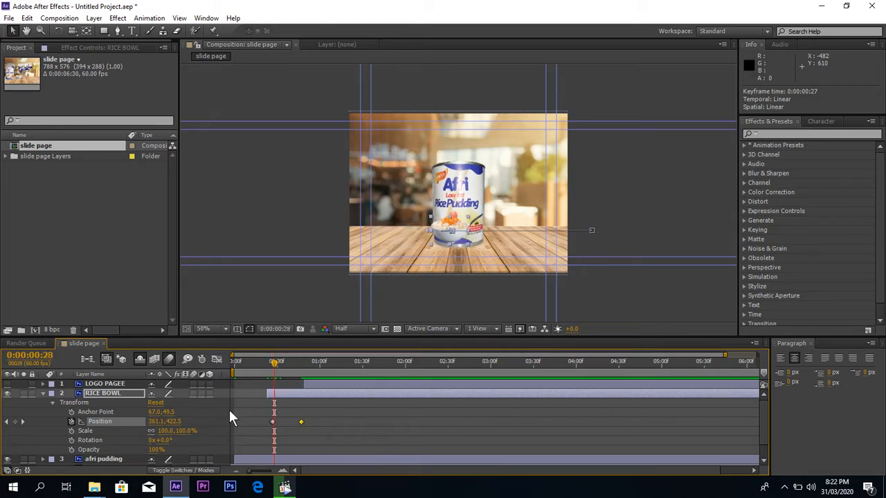
{"action": "left_click_drag", "start_coordinate": [156, 425], "coordinate": [530, 372]}
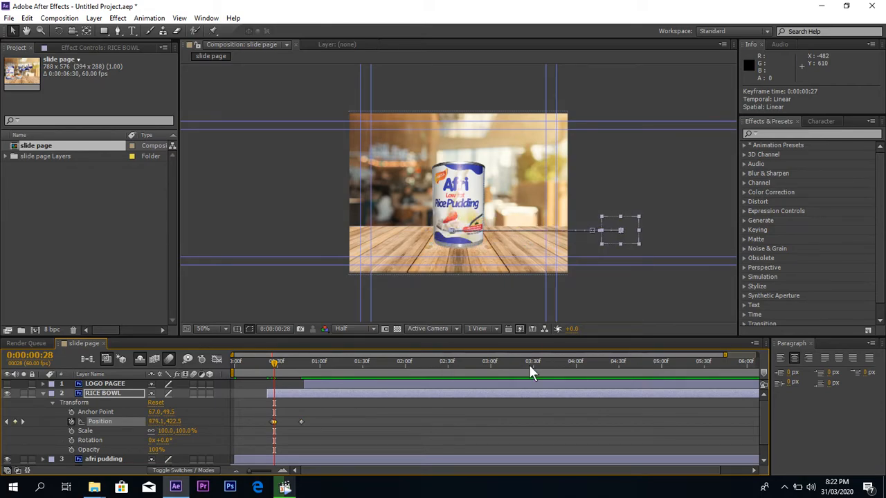
{"action": "left_click", "coordinate": [274, 421]}
{"action": "left_click_drag", "start_coordinate": [274, 422], "coordinate": [274, 426]}
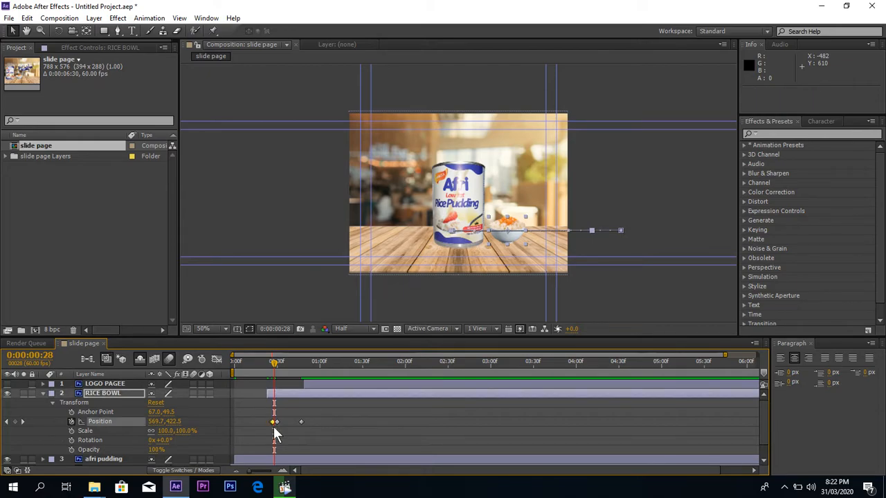
{"action": "key", "text": "Delete"}
{"action": "left_click_drag", "start_coordinate": [277, 420], "coordinate": [274, 421]}
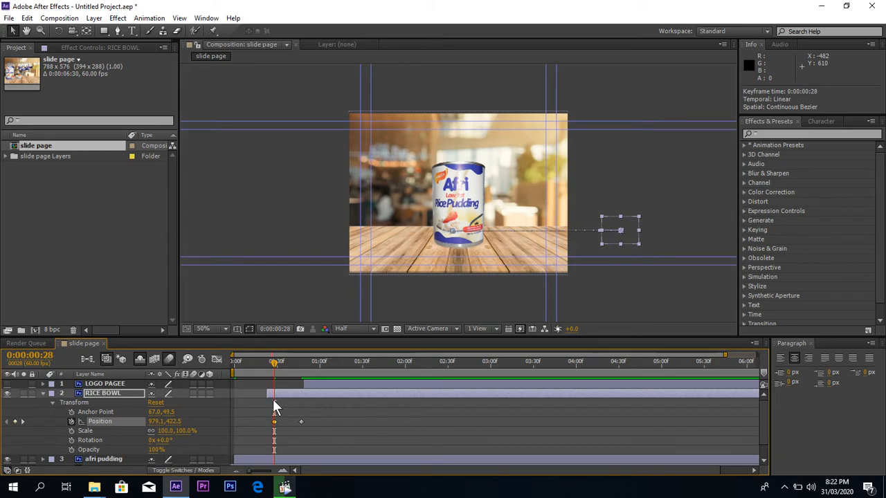
Step: Shift the RICE BOWL layer in time to start at 0:00:00:36, and preview its slide-in after the can
{"action": "left_click_drag", "start_coordinate": [269, 361], "coordinate": [312, 362]}
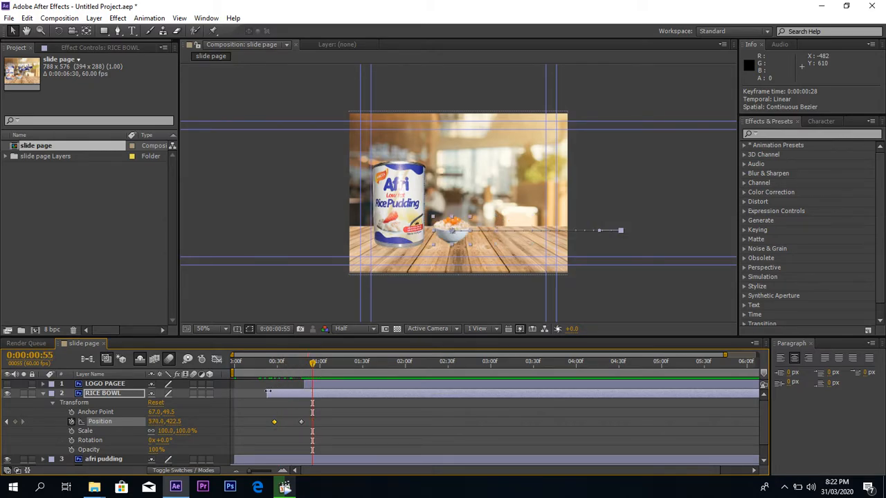
{"action": "left_click_drag", "start_coordinate": [267, 392], "coordinate": [285, 392]}
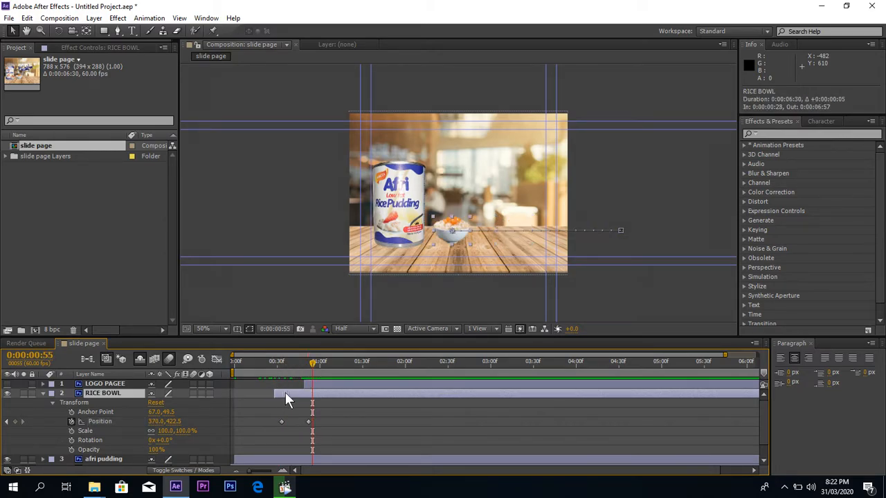
{"action": "left_click_drag", "start_coordinate": [253, 364], "coordinate": [297, 391]}
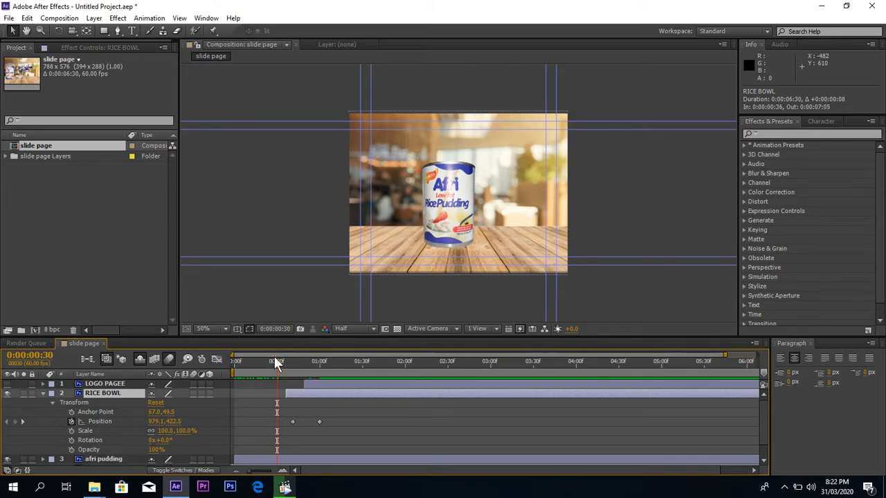
{"action": "left_click_drag", "start_coordinate": [287, 363], "coordinate": [368, 377]}
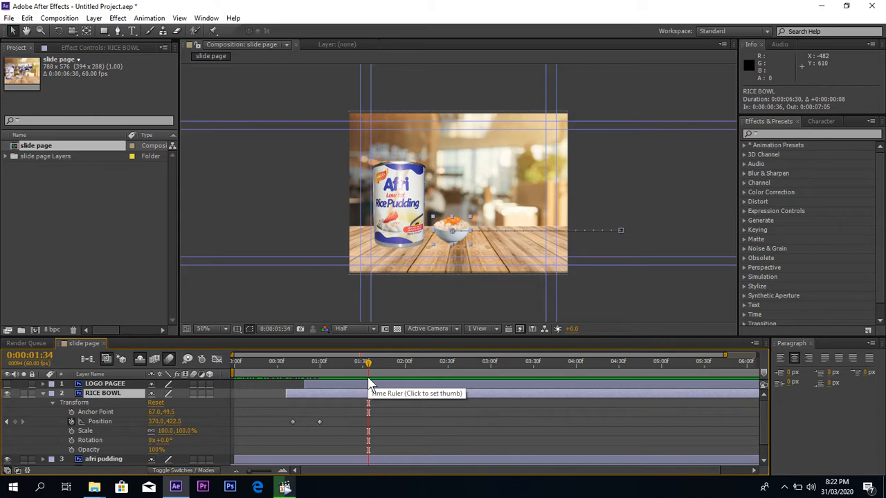
{"action": "left_click_drag", "start_coordinate": [265, 365], "coordinate": [380, 367]}
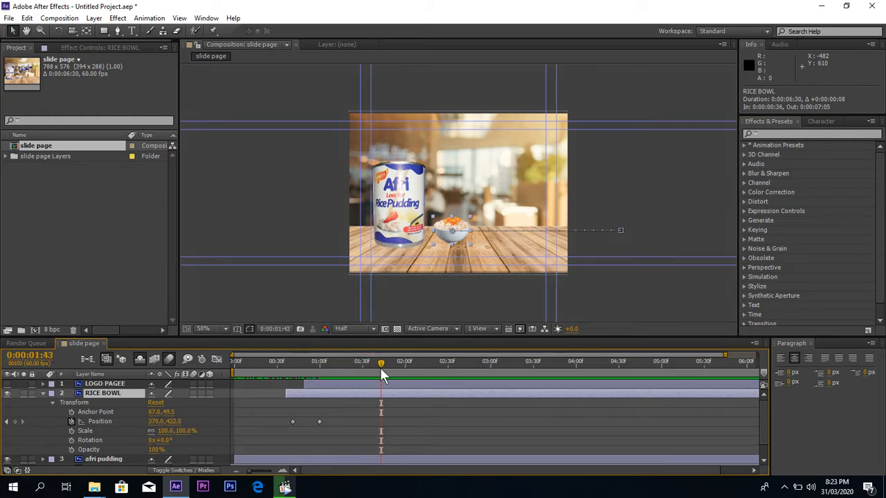
Step: Make the LOGO PAGEE layer visible and select it at 0:00:01:08, then fit the composition view up to 100%
{"action": "left_click", "coordinate": [7, 384]}
{"action": "left_click", "coordinate": [110, 377]}
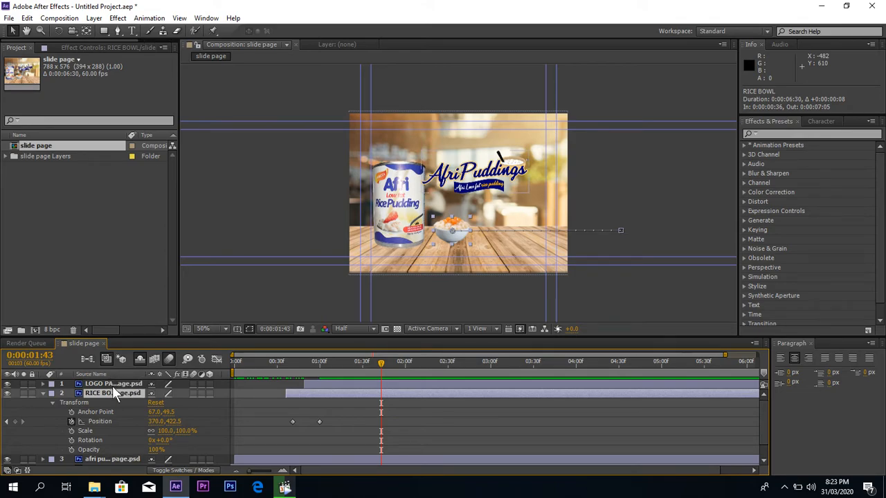
{"action": "left_click", "coordinate": [114, 383]}
{"action": "left_click_drag", "start_coordinate": [335, 365], "coordinate": [330, 365]}
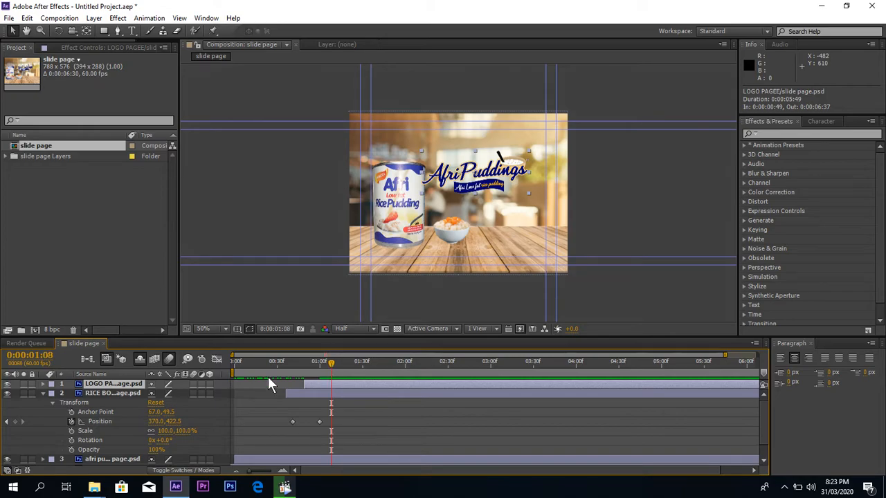
{"action": "left_click", "coordinate": [43, 393]}
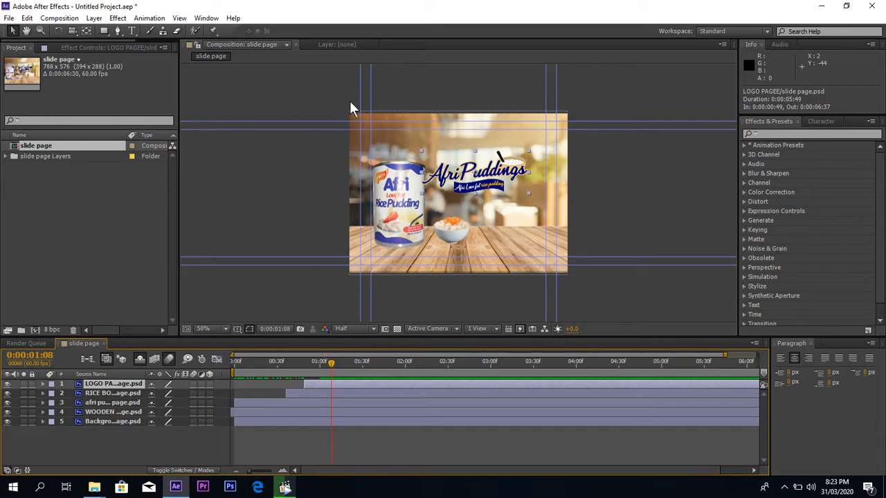
{"action": "left_click", "coordinate": [226, 330]}
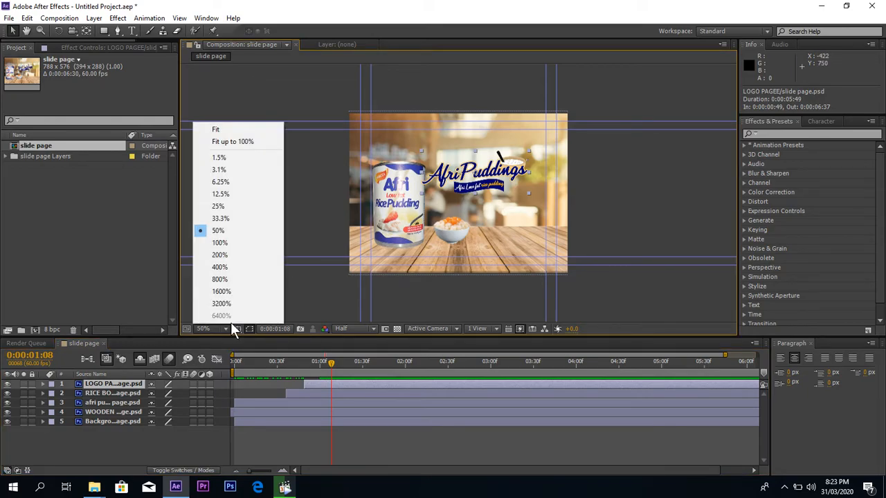
{"action": "left_click", "coordinate": [244, 143]}
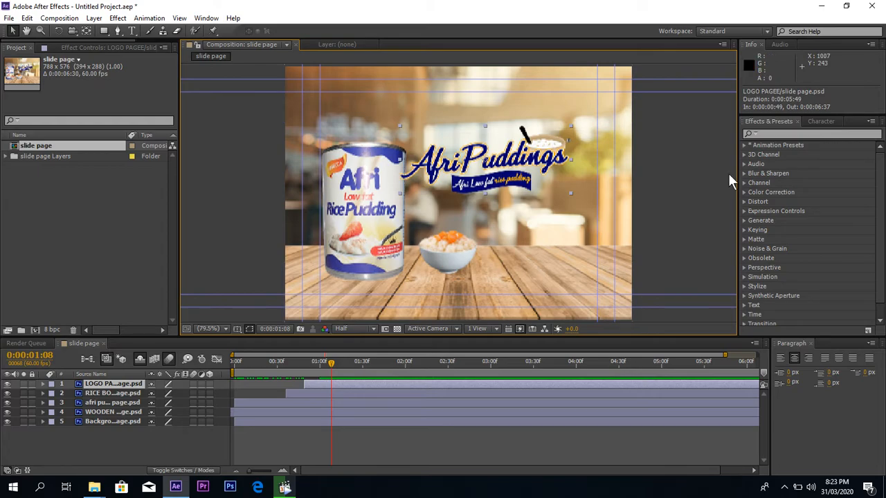
Step: Display the Effects & Presets with the Animation Presets expanded, and set the composition's preview resolution to Full
{"action": "left_click", "coordinate": [216, 18]}
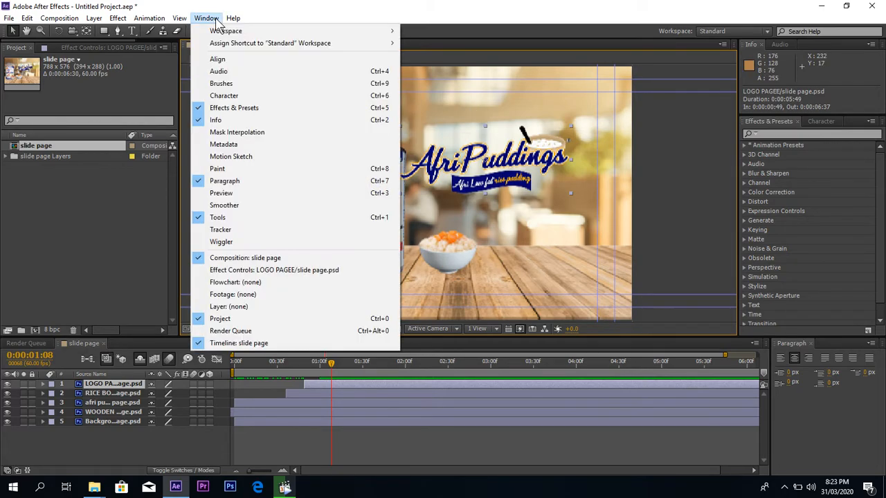
{"action": "left_click", "coordinate": [227, 108]}
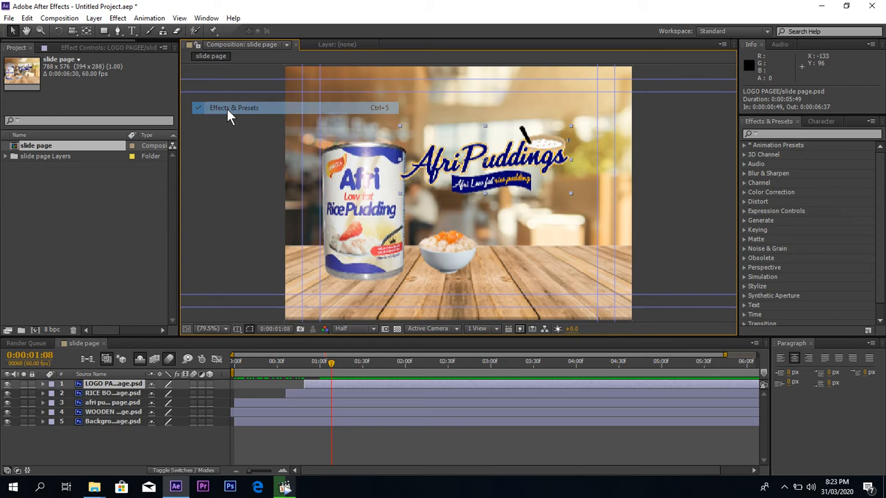
{"action": "left_click", "coordinate": [216, 20]}
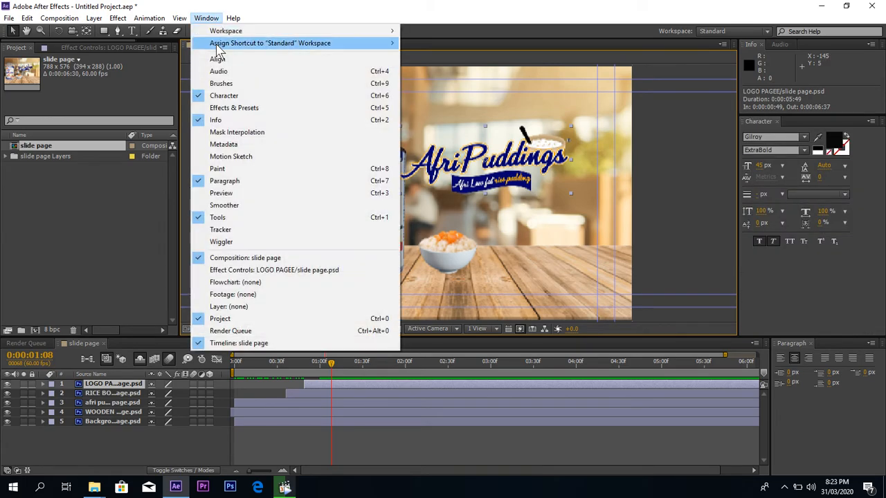
{"action": "left_click", "coordinate": [224, 108]}
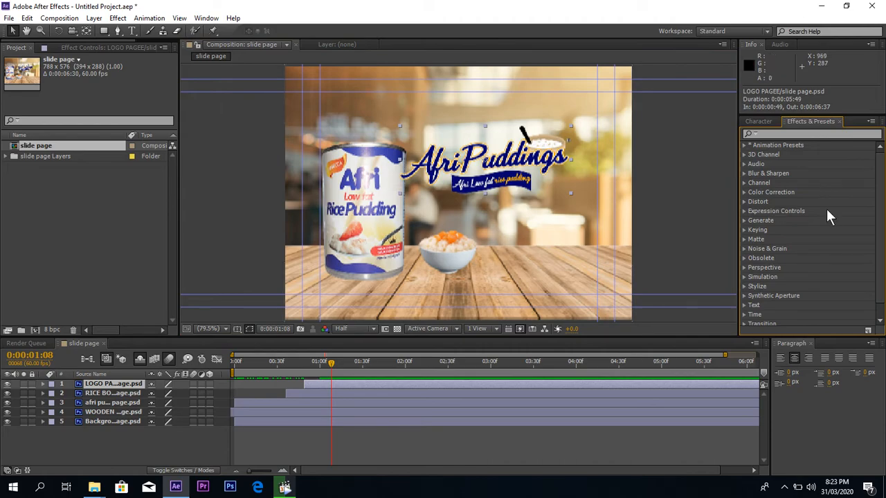
{"action": "left_click", "coordinate": [748, 145]}
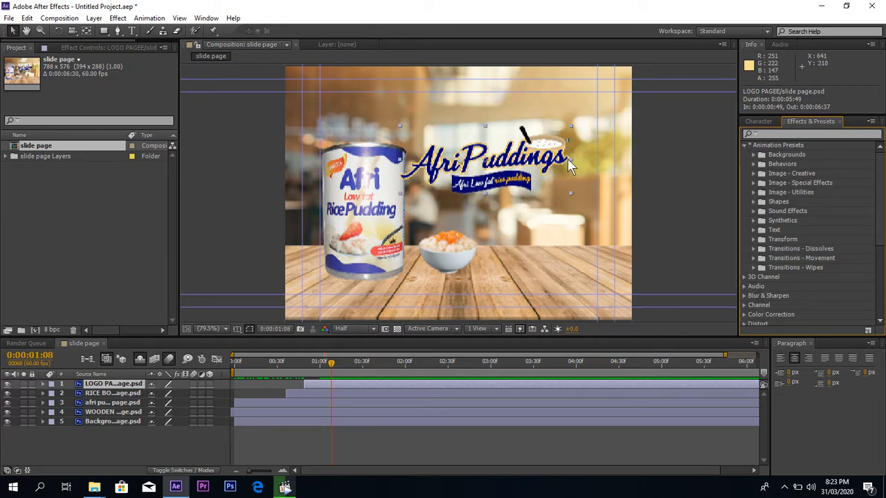
{"action": "left_click", "coordinate": [362, 329]}
{"action": "left_click", "coordinate": [357, 358]}
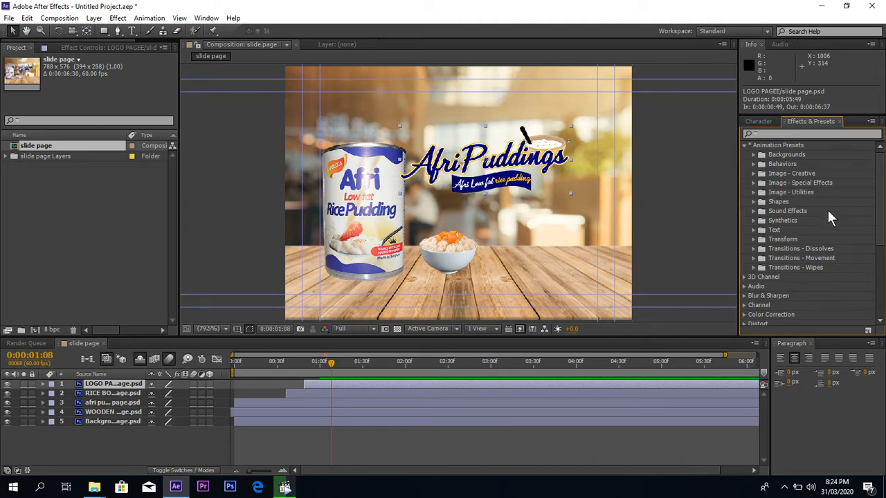
Step: Browse the Behaviors, Image - Special Effects and Transitions - Movement animation presets for an effect suited to the logo
{"action": "left_click", "coordinate": [754, 165]}
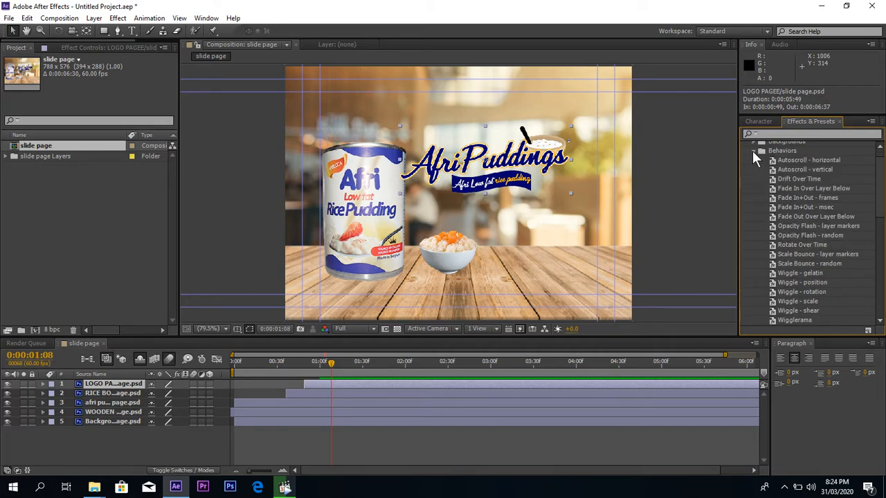
{"action": "left_click", "coordinate": [753, 152]}
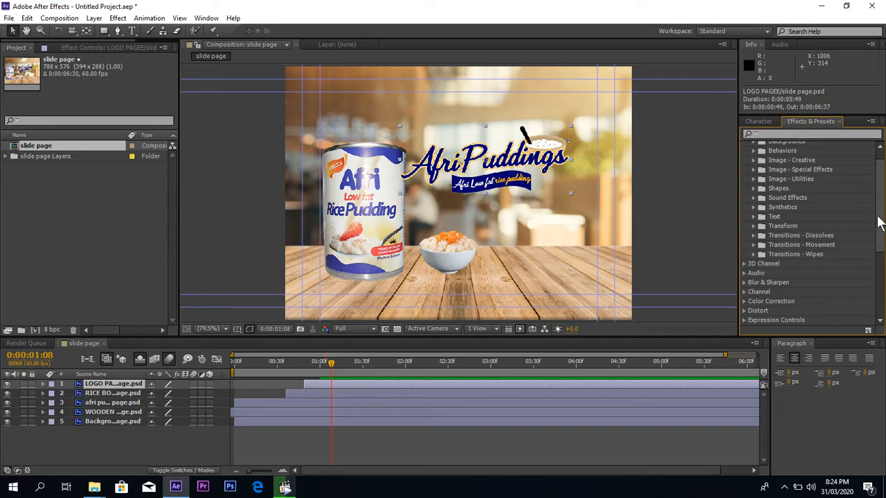
{"action": "left_click_drag", "start_coordinate": [874, 218], "coordinate": [880, 191]}
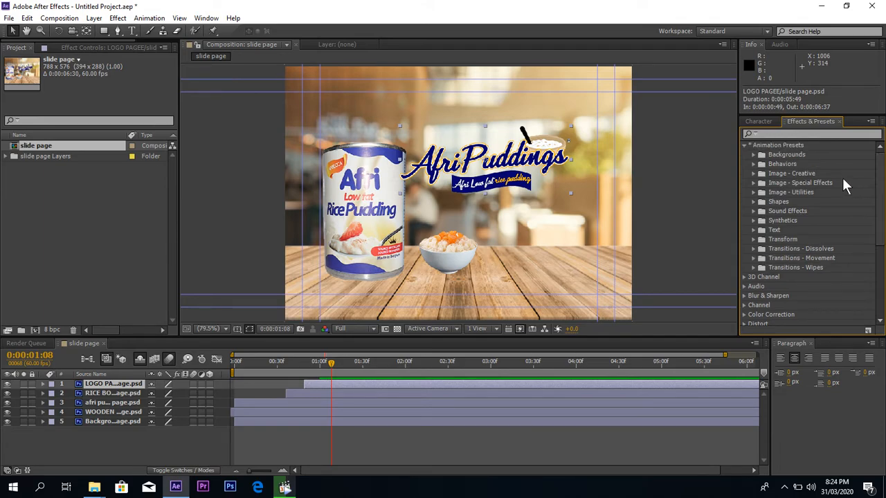
{"action": "left_click", "coordinate": [755, 184]}
{"action": "left_click", "coordinate": [753, 183]}
{"action": "left_click_drag", "start_coordinate": [879, 217], "coordinate": [880, 234]}
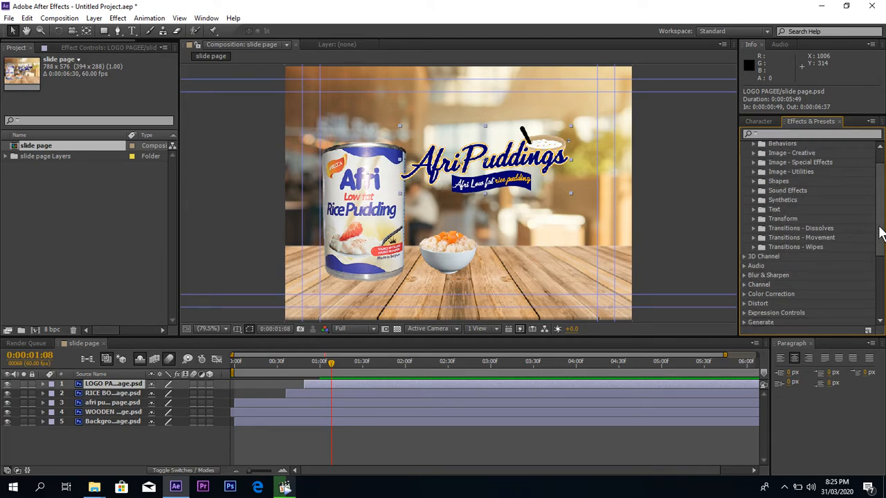
{"action": "left_click", "coordinate": [753, 237]}
{"action": "scroll", "coordinate": [755, 239], "scroll_direction": "down", "scroll_amount": 4}
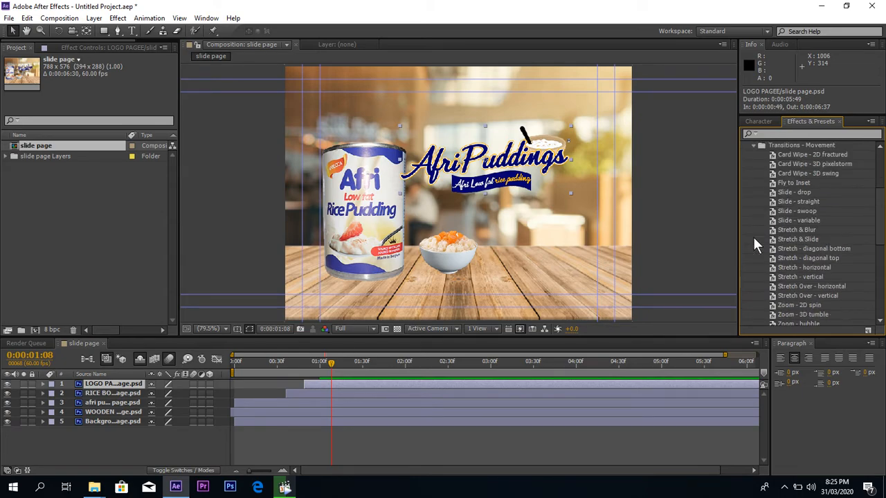
Step: Apply the Card Wipe - 3D swing preset to the LOGO PAGEE layer at 0:00:01:08
{"action": "left_click", "coordinate": [826, 173]}
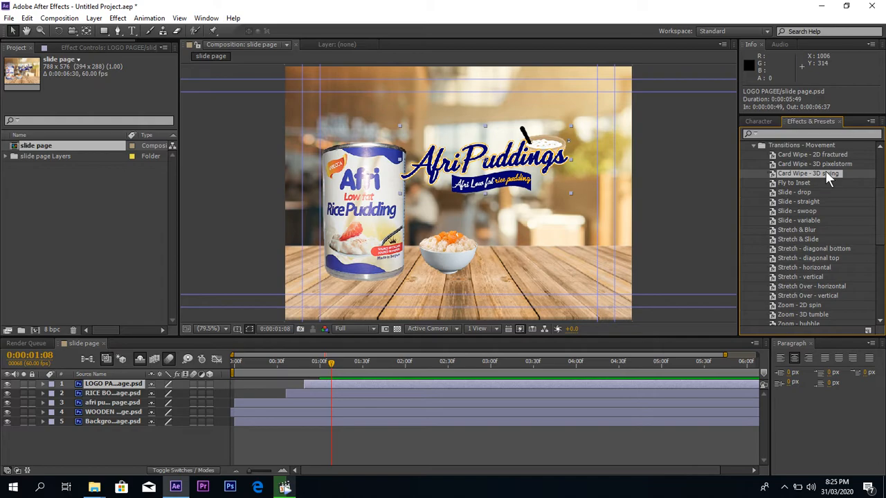
{"action": "left_click", "coordinate": [825, 173]}
{"action": "left_click", "coordinate": [798, 182]}
{"action": "double_click", "coordinate": [800, 178]}
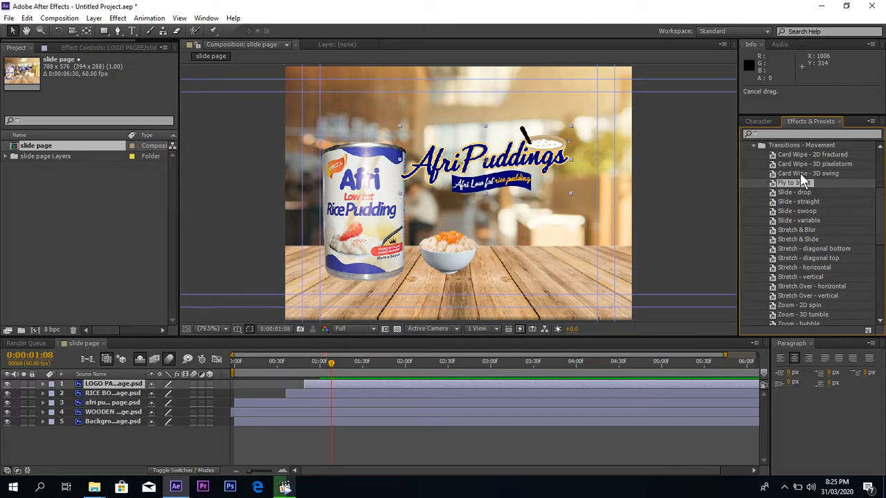
{"action": "left_click", "coordinate": [801, 173]}
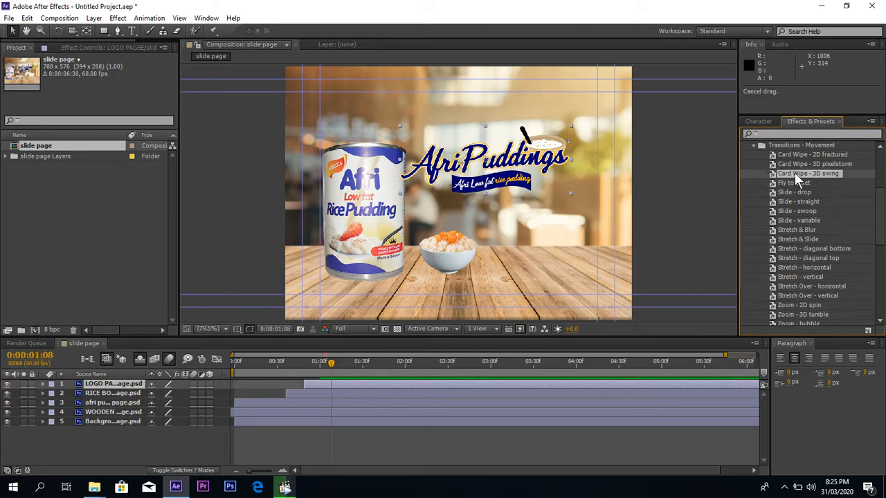
{"action": "double_click", "coordinate": [794, 172]}
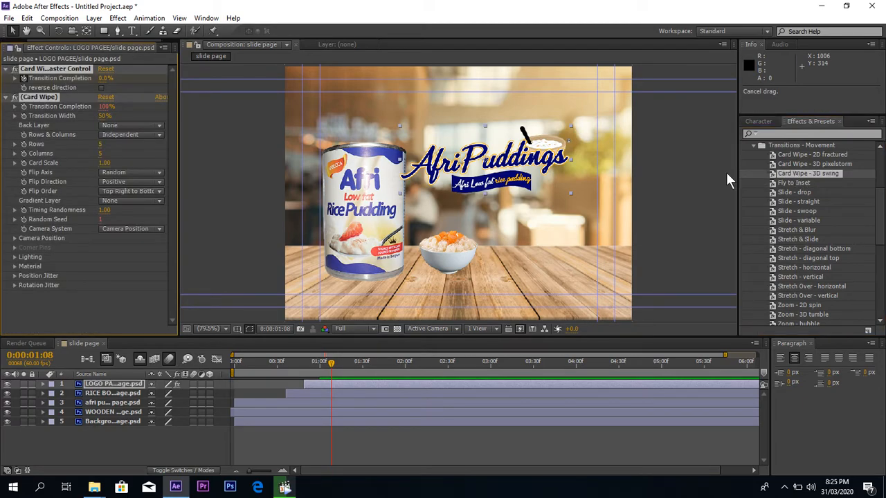
Step: Preview the can, bowl and logo animation from near the beginning of the composition to check the card wipe
{"action": "left_click_drag", "start_coordinate": [323, 364], "coordinate": [242, 365]}
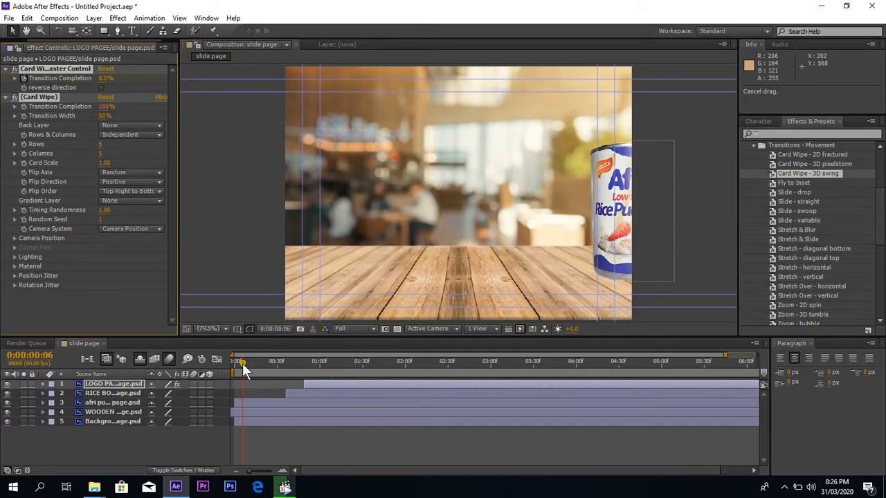
{"action": "key", "text": "space"}
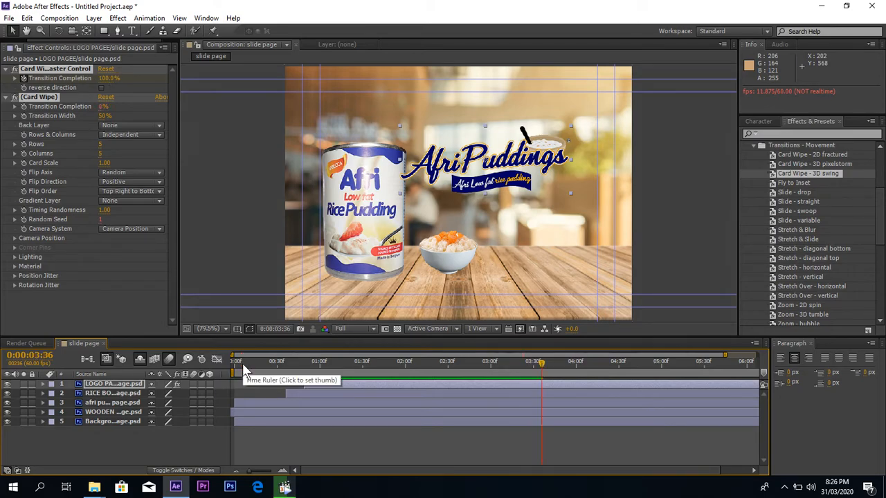
{"action": "left_click", "coordinate": [257, 361]}
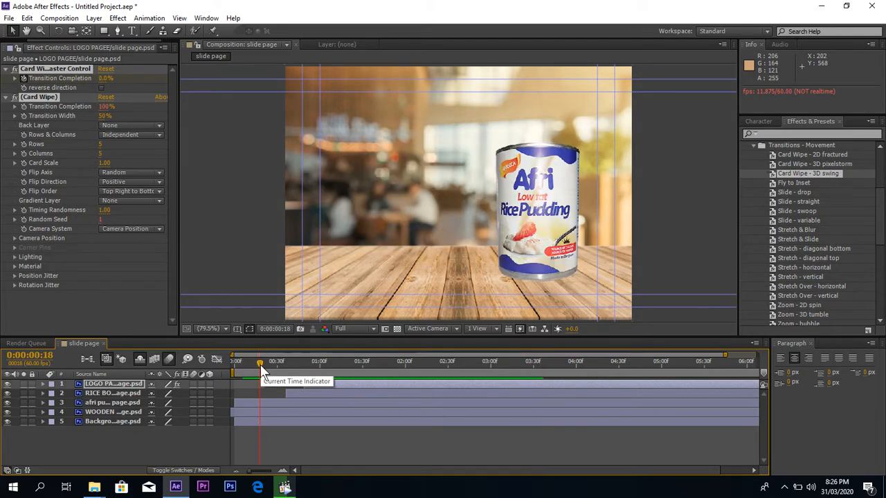
{"action": "key", "text": "space"}
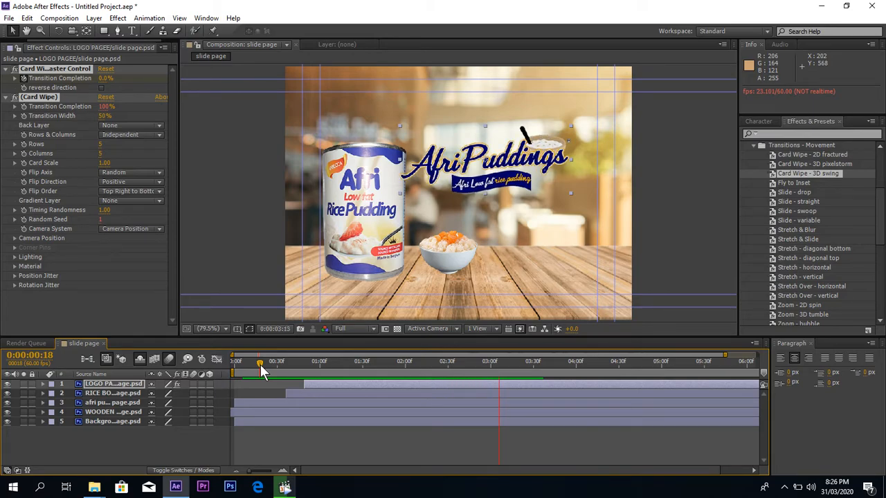
{"action": "left_click", "coordinate": [255, 364]}
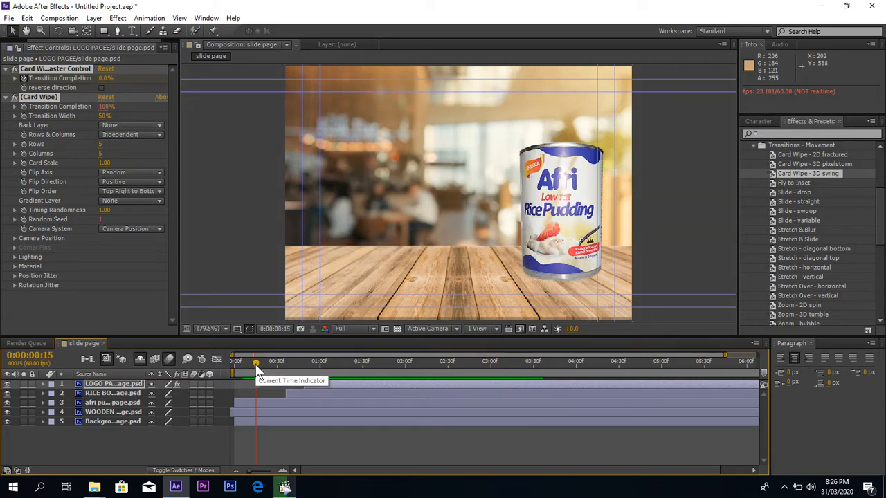
{"action": "key", "text": "space"}
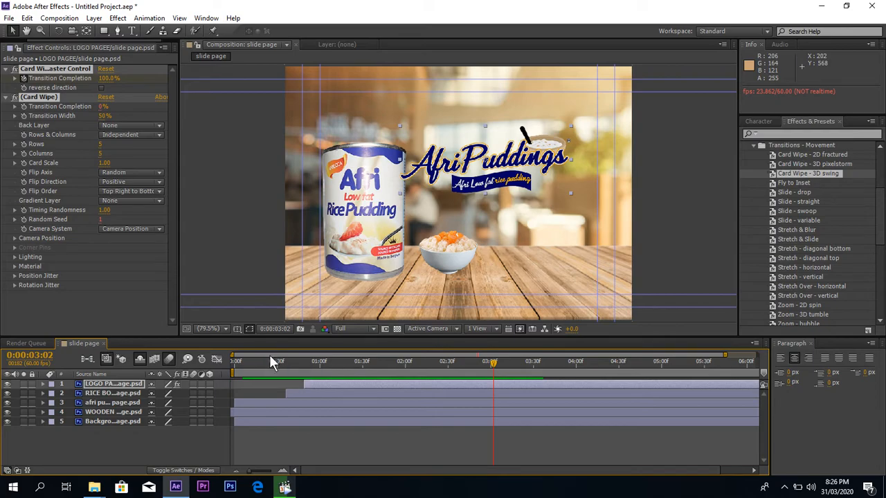
Step: Move the LOGO PAGEE layer earlier in time to start at 0:00:00:44, with the current time at 0:00:01:12
{"action": "left_click", "coordinate": [306, 361]}
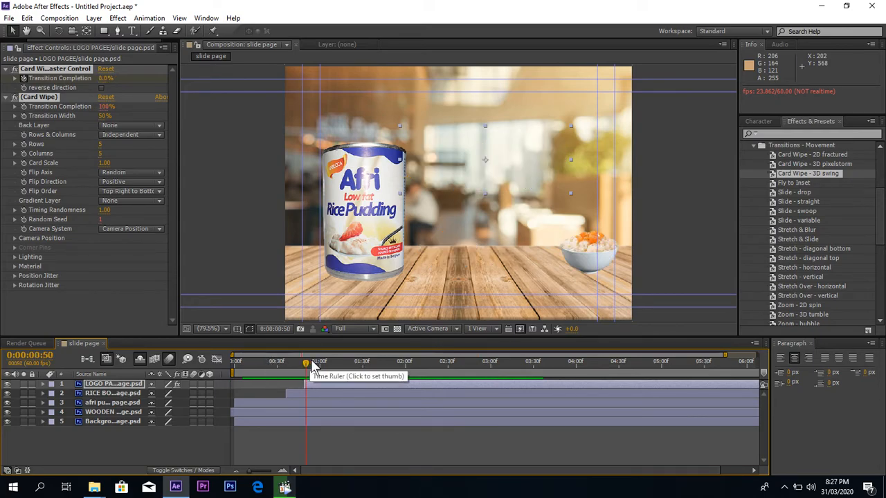
{"action": "left_click_drag", "start_coordinate": [313, 360], "coordinate": [354, 372]}
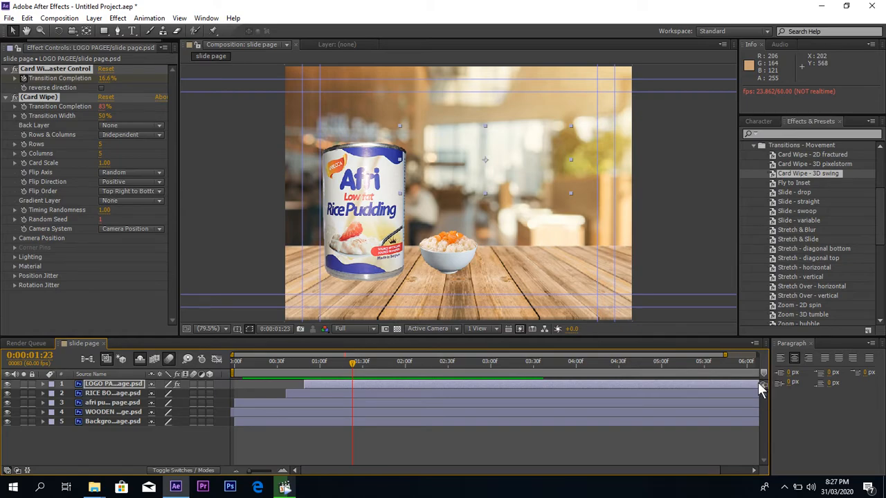
{"action": "left_click", "coordinate": [480, 385]}
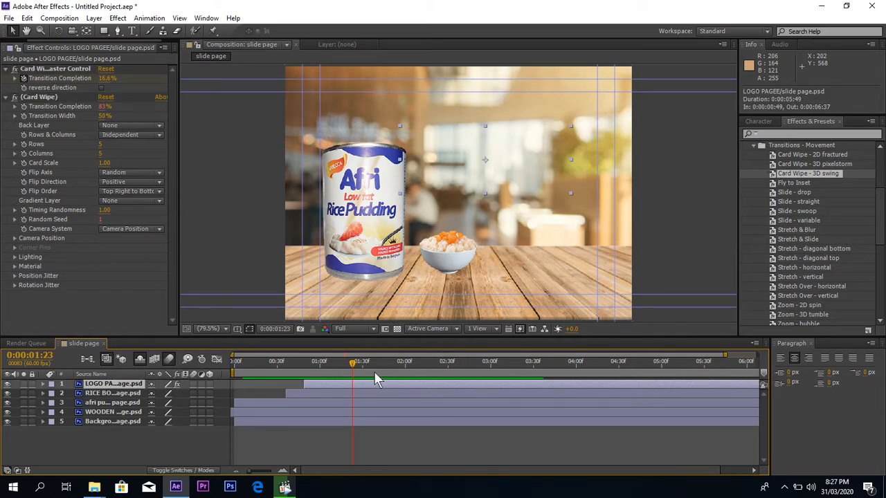
{"action": "left_click_drag", "start_coordinate": [346, 367], "coordinate": [337, 364]}
{"action": "left_click_drag", "start_coordinate": [303, 382], "coordinate": [344, 385]}
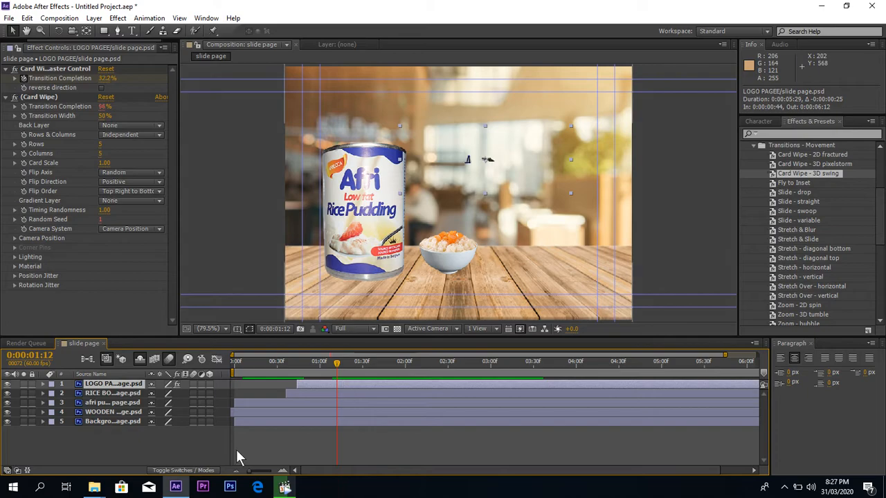
Step: Shorten the LOGO PAGEE layer by trimming its out point to 0:00:03:25, previewing the logo during the adjustment
{"action": "left_click", "coordinate": [236, 472]}
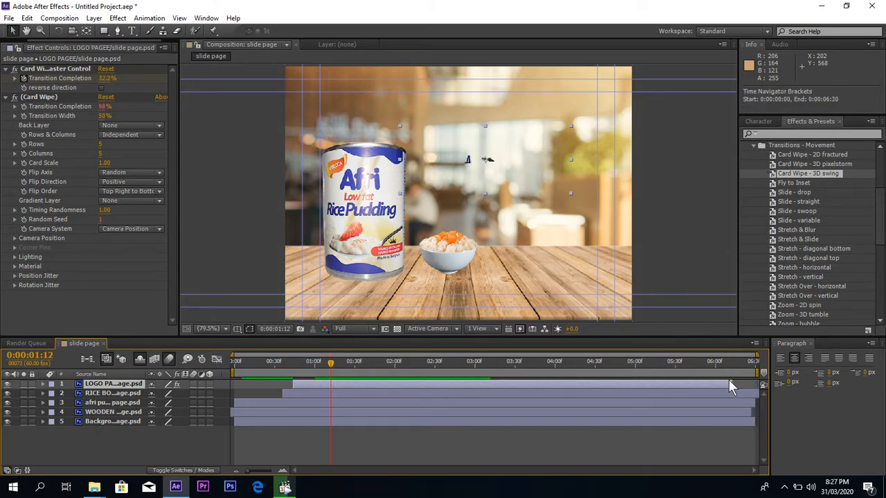
{"action": "left_click_drag", "start_coordinate": [729, 382], "coordinate": [532, 385]}
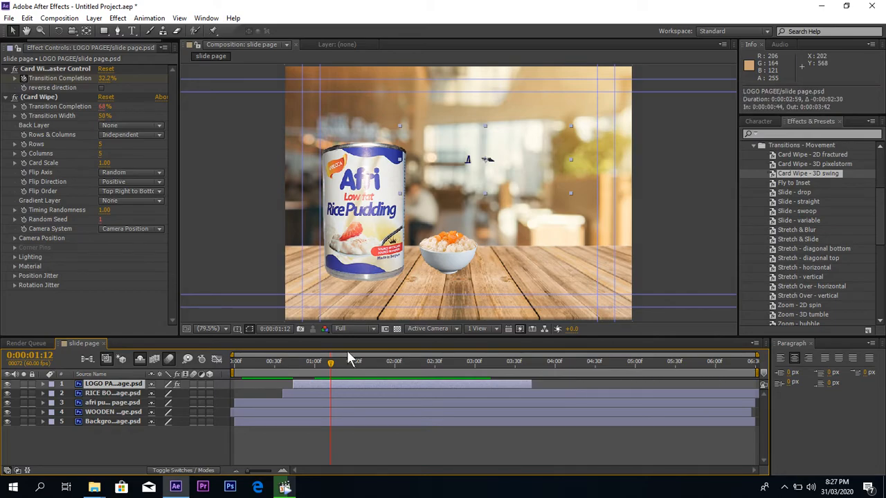
{"action": "left_click_drag", "start_coordinate": [295, 368], "coordinate": [431, 364]}
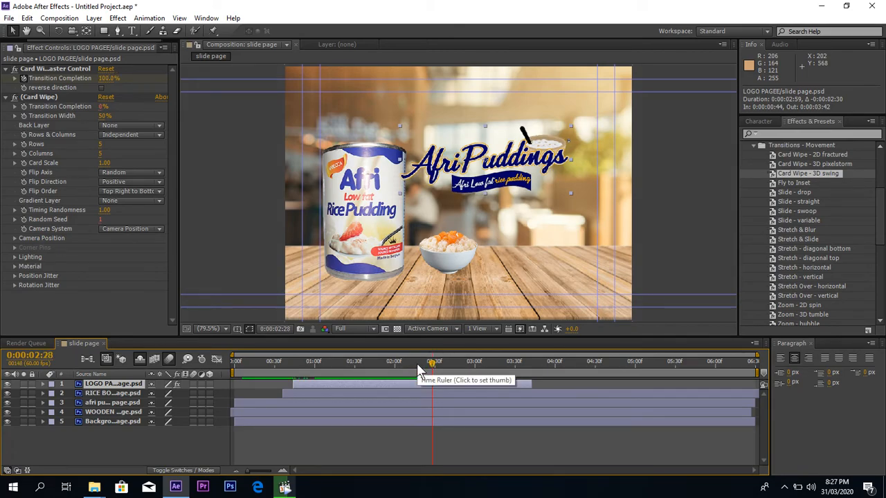
{"action": "key", "text": "space"}
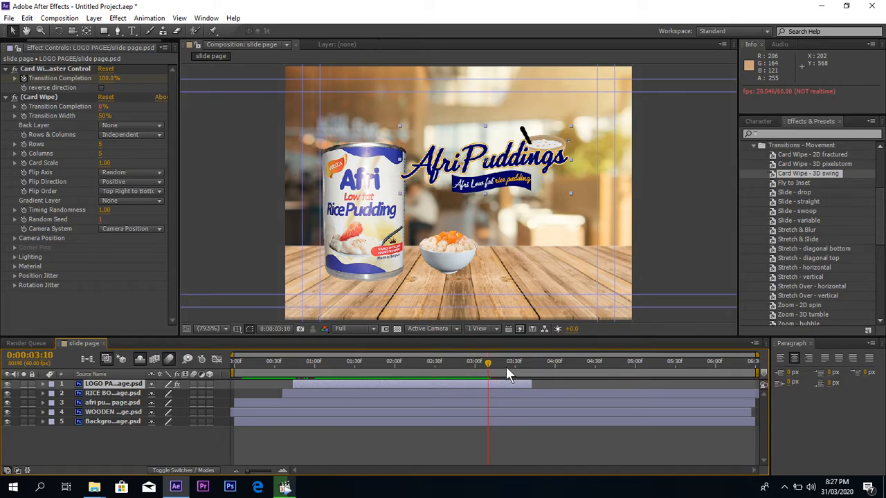
{"action": "left_click_drag", "start_coordinate": [529, 382], "coordinate": [507, 382]}
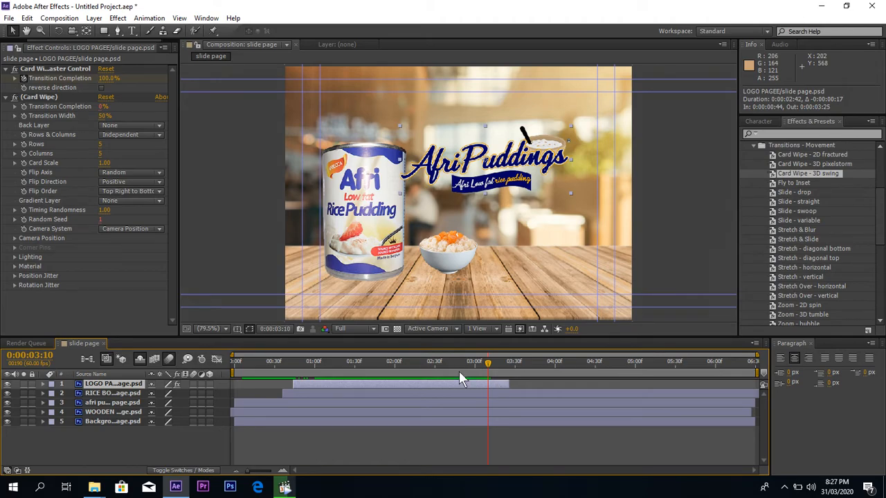
Step: Play the whole sequence from its first frames to review the timing of the can, bowl and trimmed logo
{"action": "left_click_drag", "start_coordinate": [287, 364], "coordinate": [236, 377]}
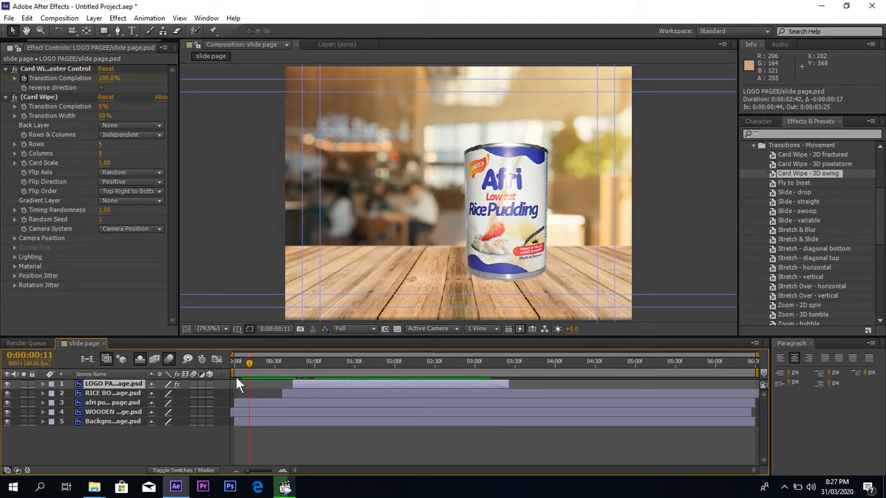
{"action": "key", "text": "space"}
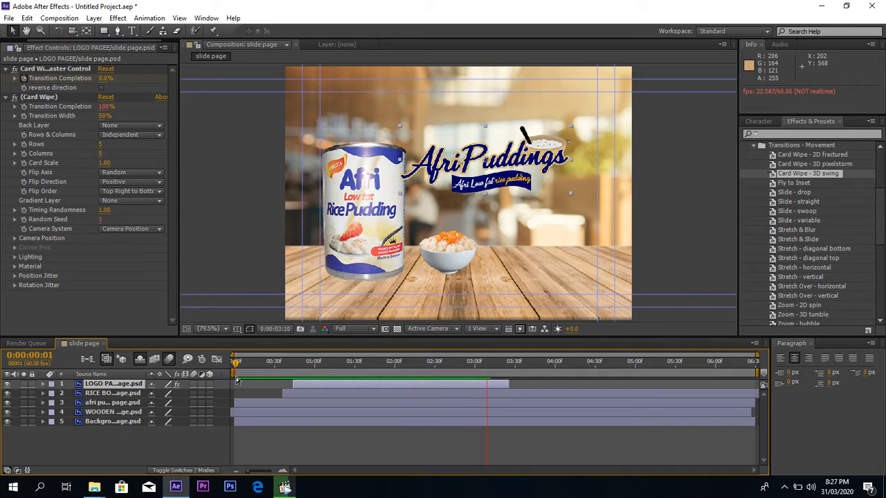
{"action": "key", "text": "space"}
{"action": "left_click", "coordinate": [241, 371]}
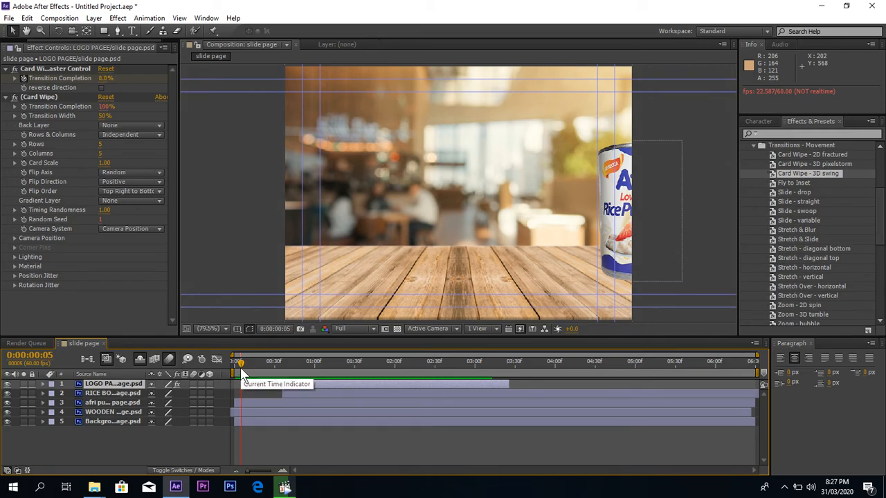
{"action": "key", "text": "space"}
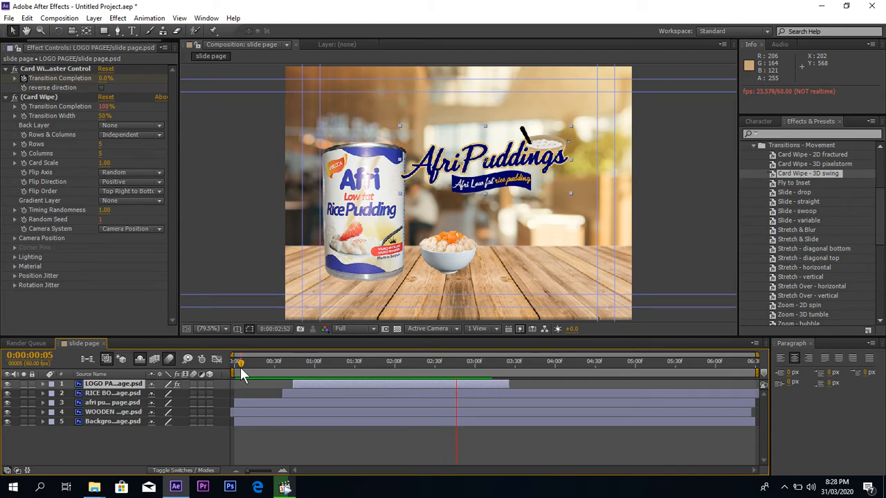
{"action": "key", "text": "space"}
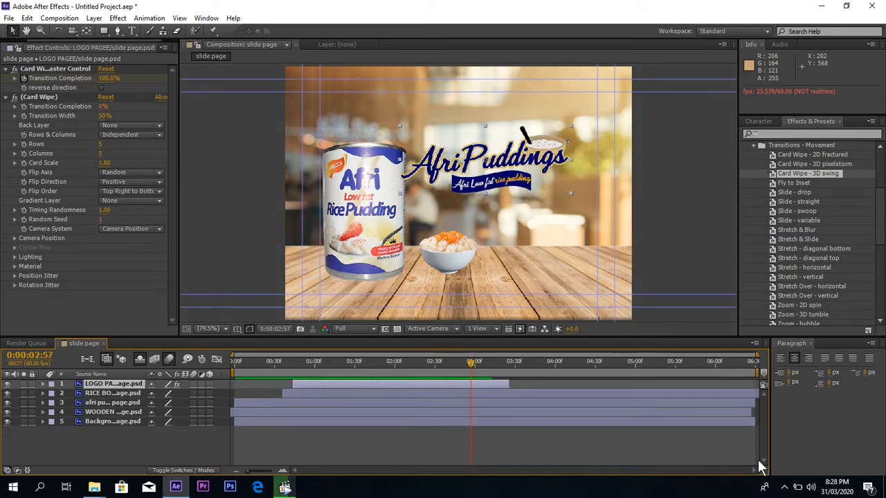
{"action": "left_click", "coordinate": [784, 488]}
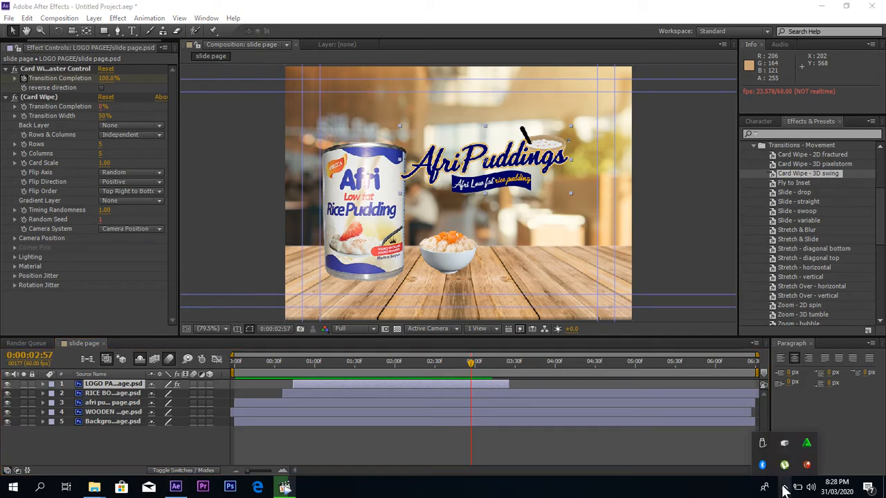
{"action": "left_click", "coordinate": [784, 488]}
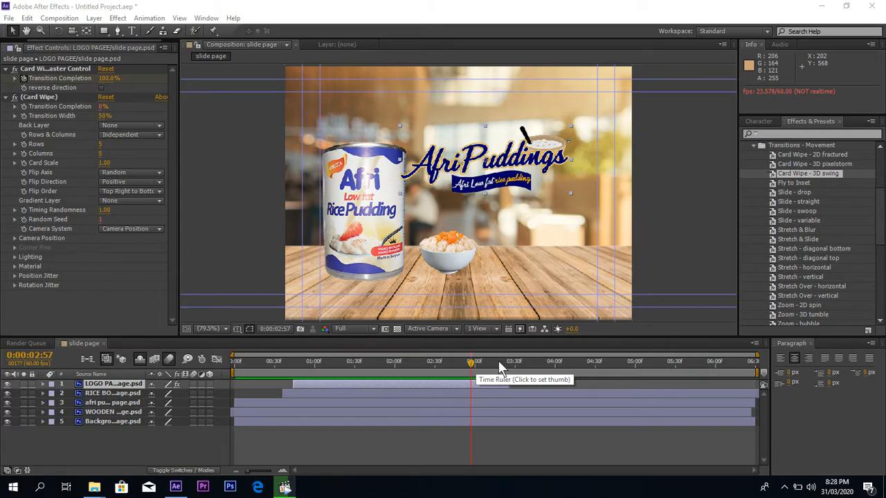
Step: Extend the LOGO PAGEE layer's out point to 0:00:03:27, and preview the end of the logo's appearance
{"action": "left_click_drag", "start_coordinate": [440, 322], "coordinate": [549, 357]}
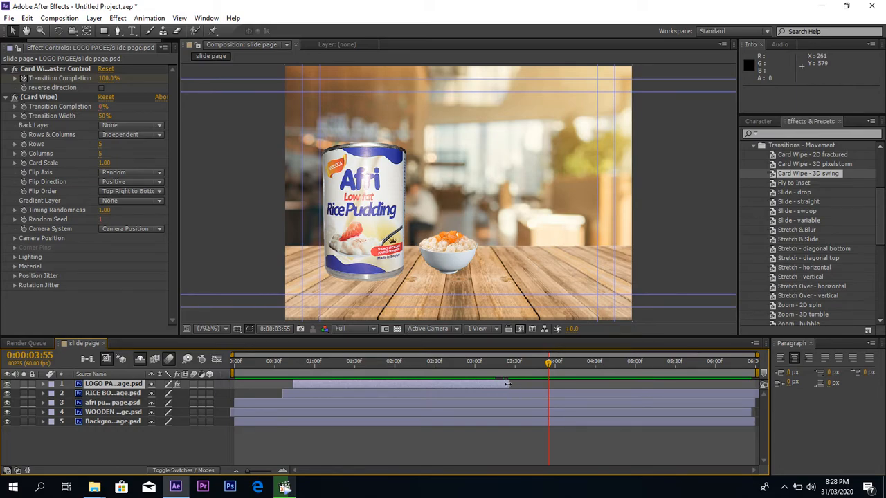
{"action": "left_click_drag", "start_coordinate": [507, 384], "coordinate": [509, 383]}
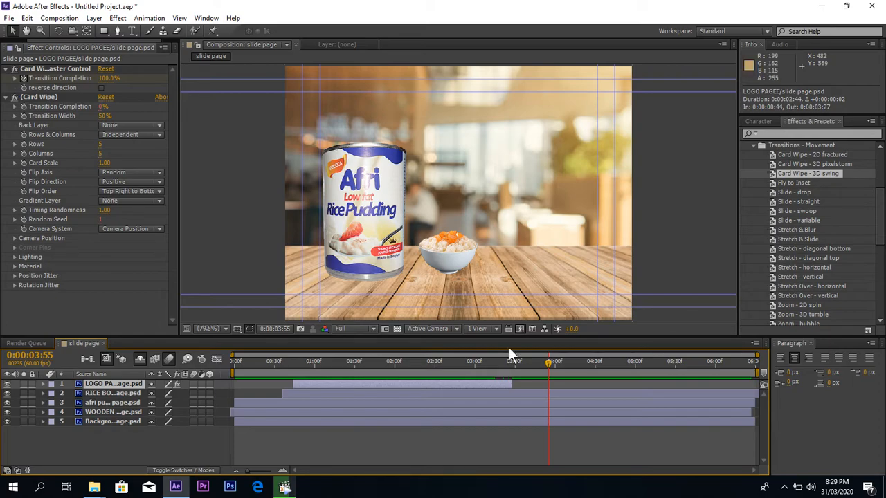
{"action": "left_click", "coordinate": [486, 362]}
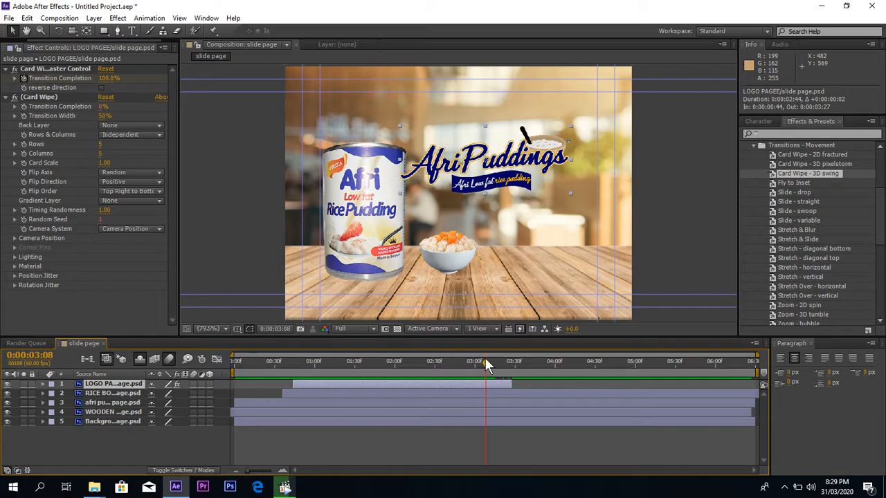
{"action": "key", "text": "space"}
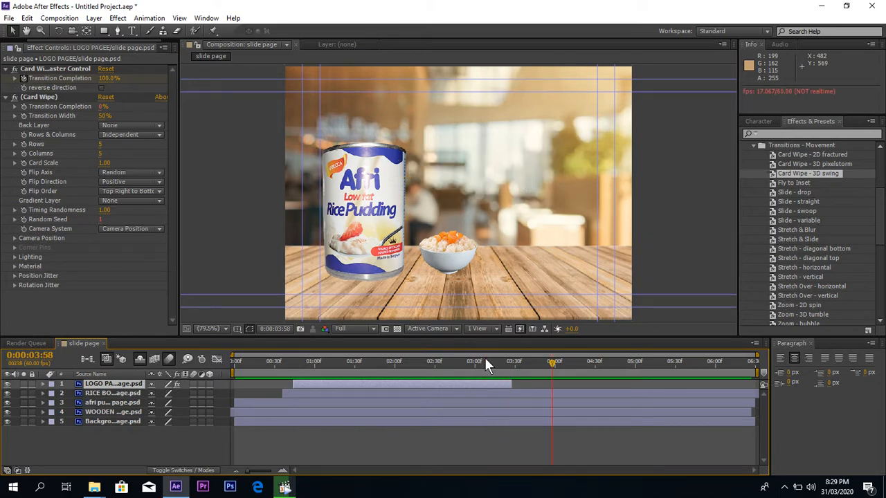
{"action": "left_click_drag", "start_coordinate": [470, 361], "coordinate": [453, 362]}
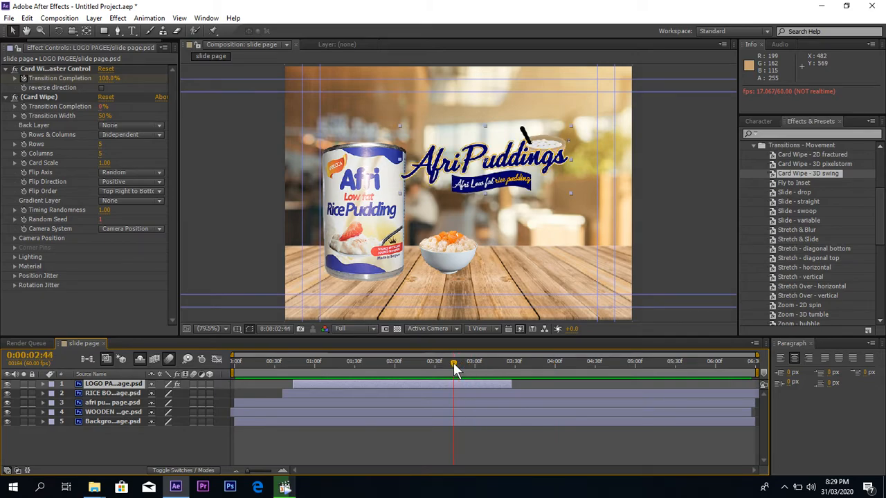
{"action": "key", "text": "space"}
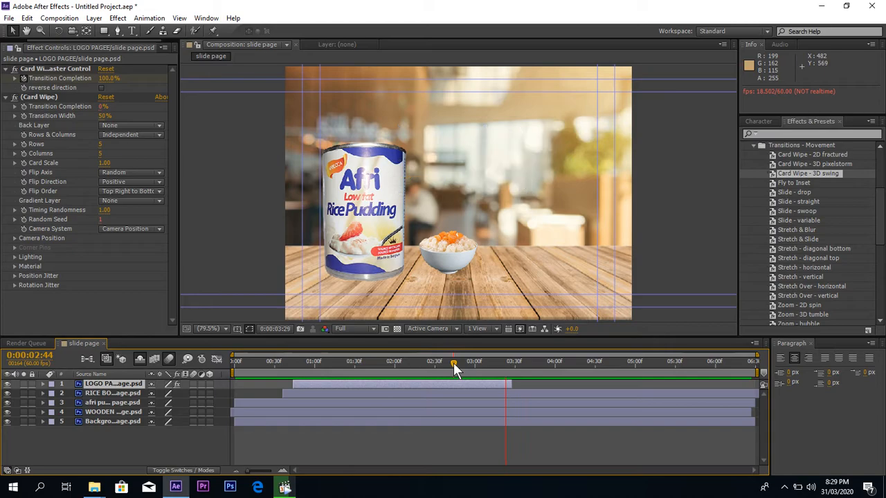
{"action": "key", "text": "space"}
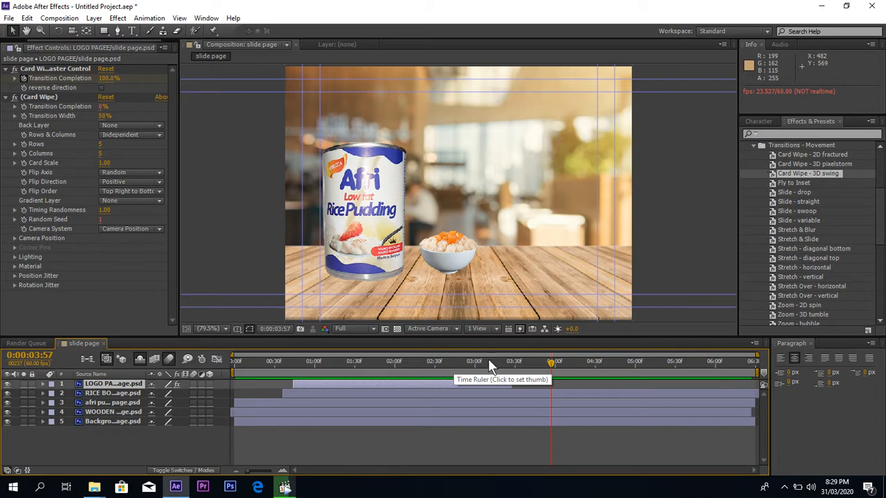
Step: Add the text "LOW FAT RICE PUDDING" in italic Gilroy ExtraBold across the scene above the rice bowl
{"action": "left_click", "coordinate": [132, 32]}
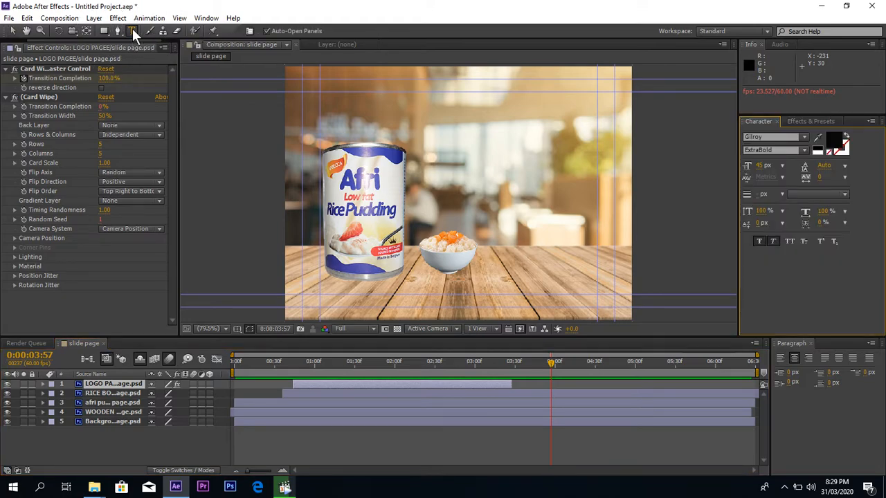
{"action": "left_click", "coordinate": [453, 194]}
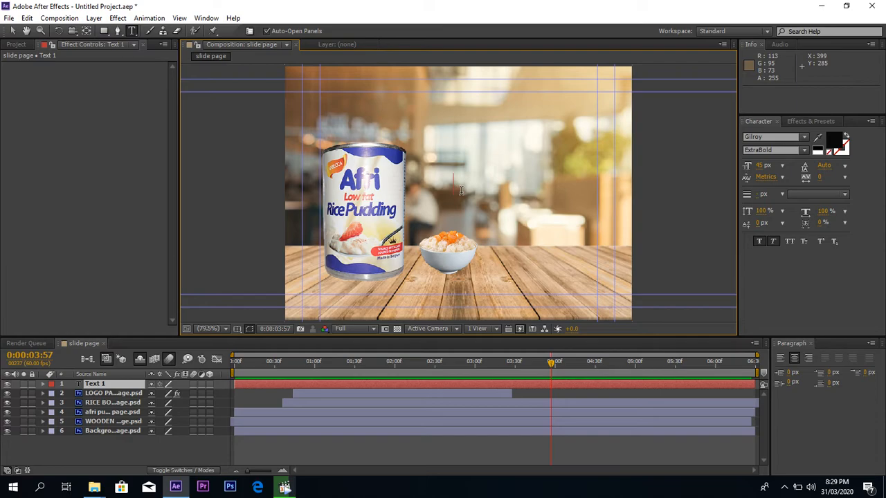
{"action": "type", "text": "LOW FAT"}
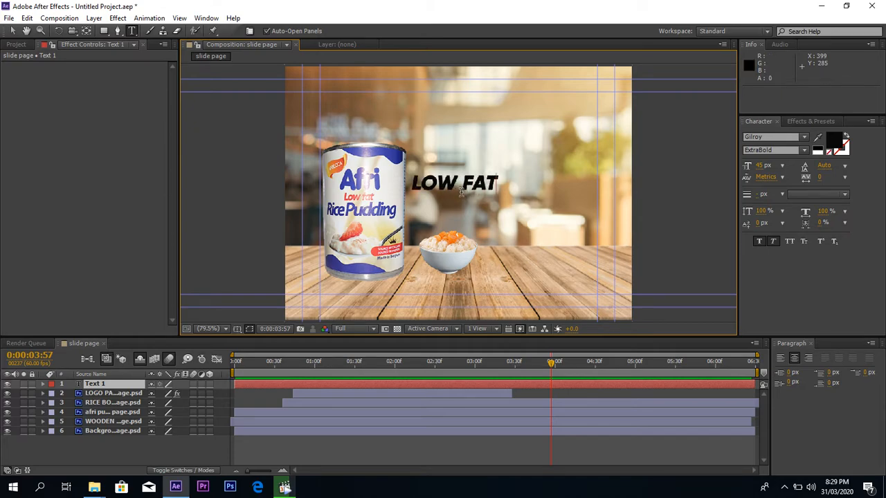
{"action": "type", "text": " R"}
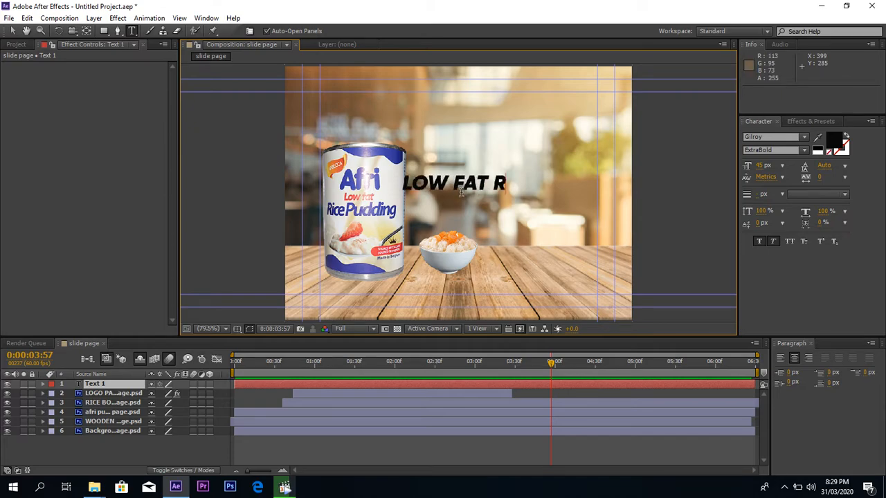
{"action": "type", "text": "ICE PUDDING"}
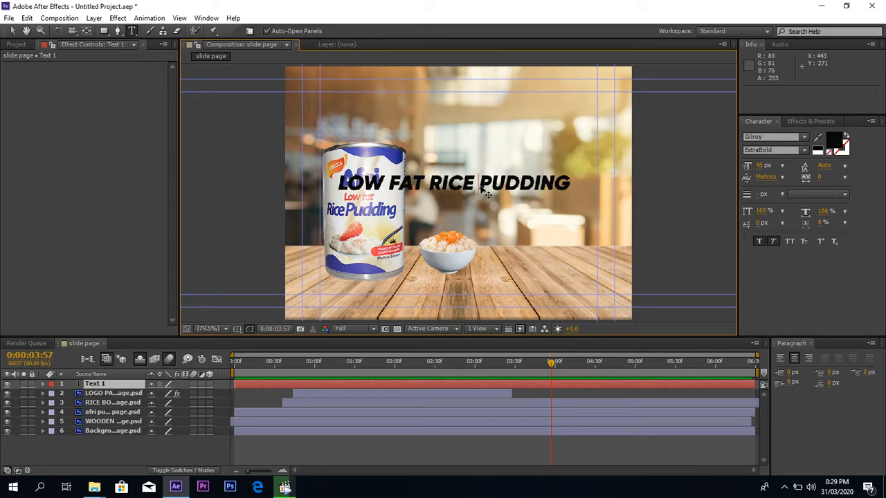
{"action": "key", "text": "ctrl+a"}
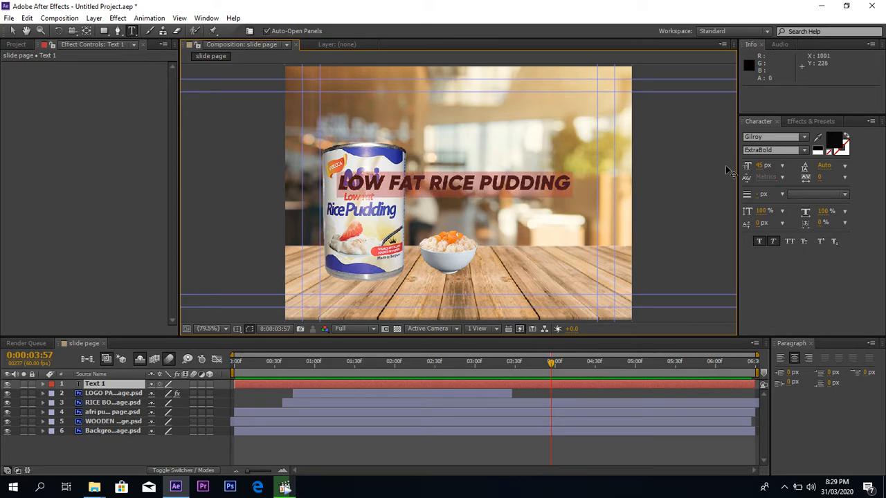
{"action": "left_click", "coordinate": [757, 166]}
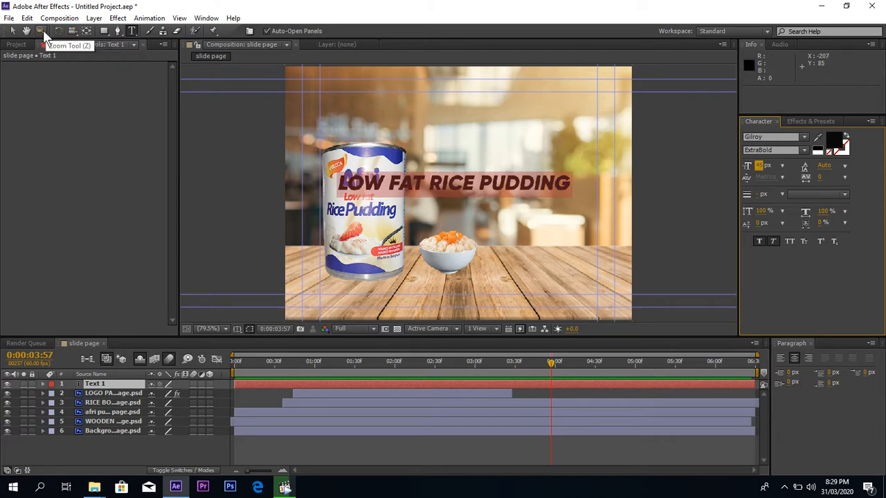
{"action": "left_click", "coordinate": [12, 31]}
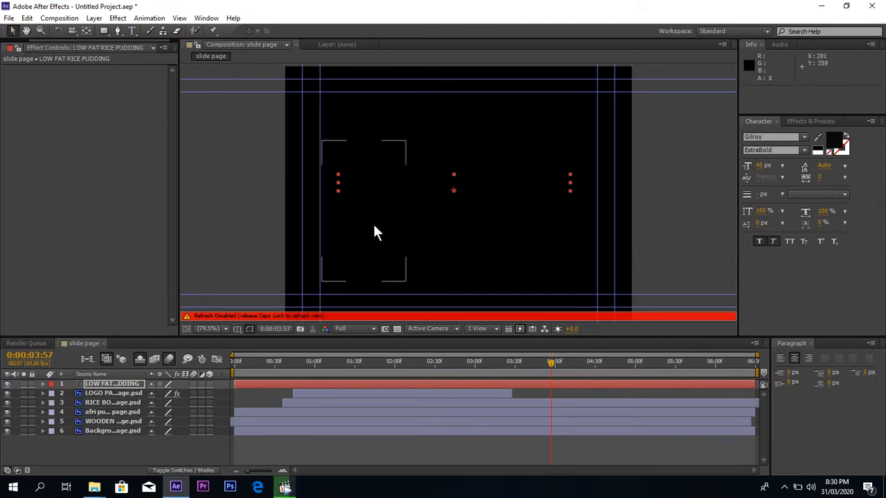
{"action": "key", "text": "Caps_Lock"}
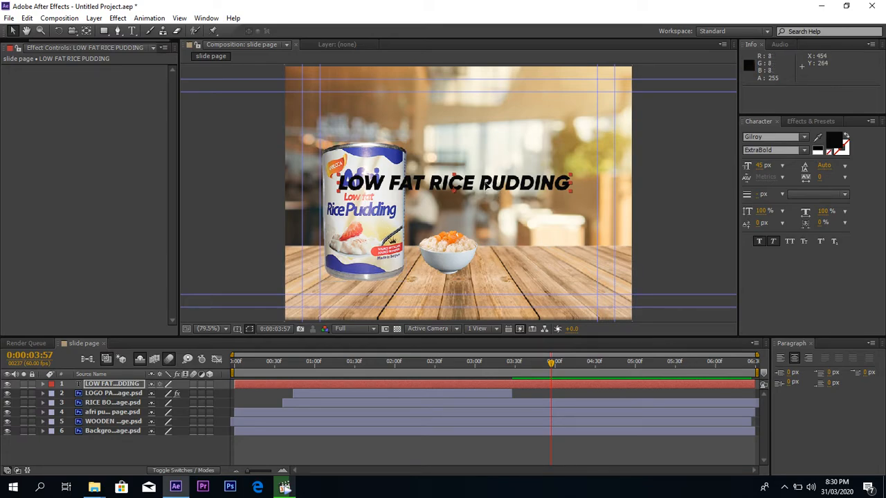
Step: Break the text so PUDDING sits on a second line, and move it clear of the can, above the rice bowl
{"action": "double_click", "coordinate": [483, 182]}
{"action": "left_click", "coordinate": [481, 183]}
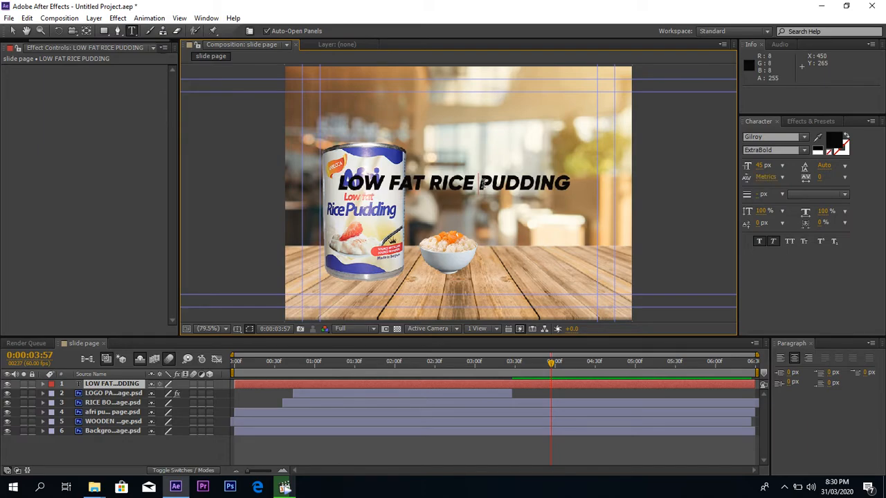
{"action": "key", "text": "Return"}
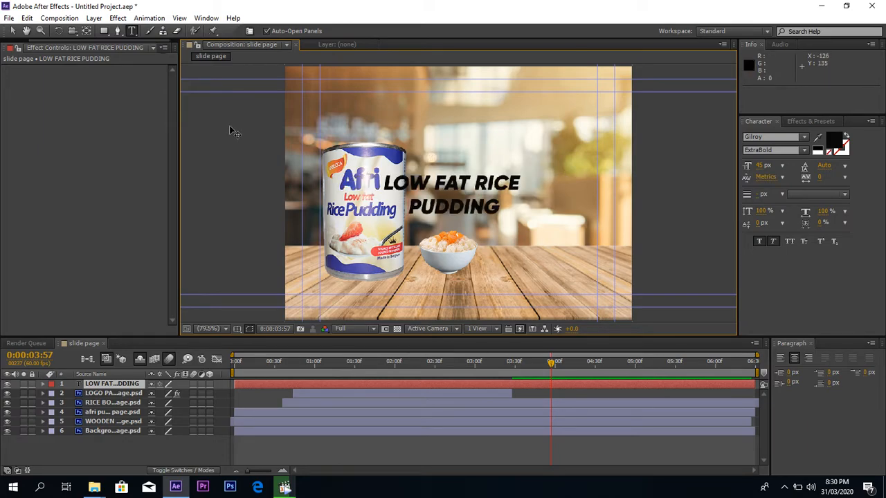
{"action": "left_click", "coordinate": [14, 31]}
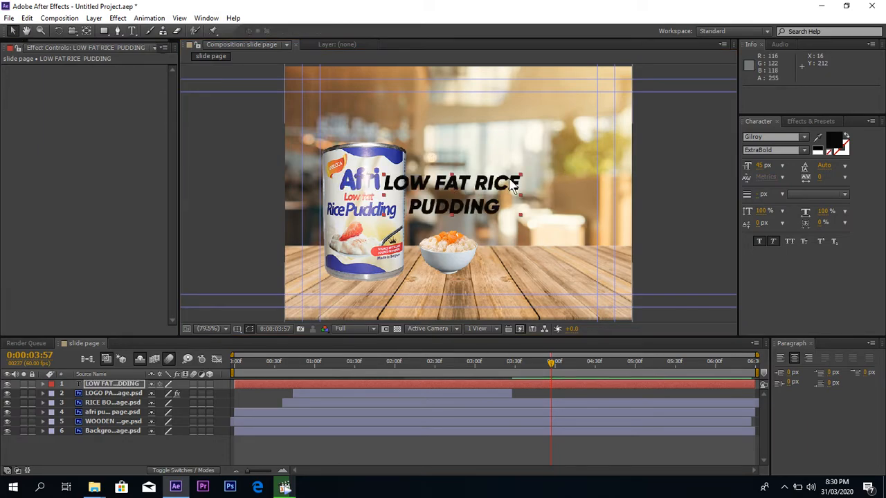
{"action": "left_click_drag", "start_coordinate": [488, 180], "coordinate": [539, 177]}
Step: Set the font size of the LOW FAT RICE PUDDING text to 42 px
{"action": "left_click", "coordinate": [761, 166]}
{"action": "key", "text": "Down"}
{"action": "key", "text": "Down"}
{"action": "key", "text": "Down"}
{"action": "key", "text": "Down"}
{"action": "key", "text": "Up"}
{"action": "key", "text": "Up"}
{"action": "key", "text": "Up"}
{"action": "key", "text": "Up"}
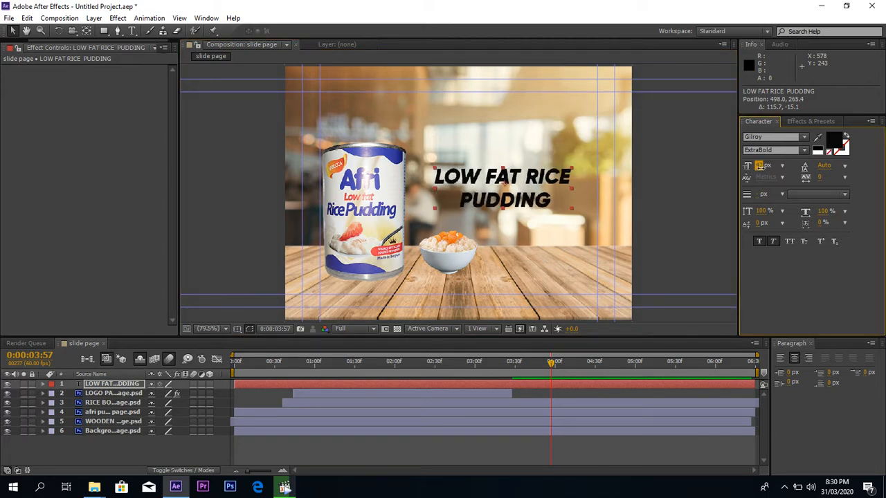
{"action": "left_click_drag", "start_coordinate": [760, 167], "coordinate": [758, 167]}
{"action": "left_click", "coordinate": [759, 167]}
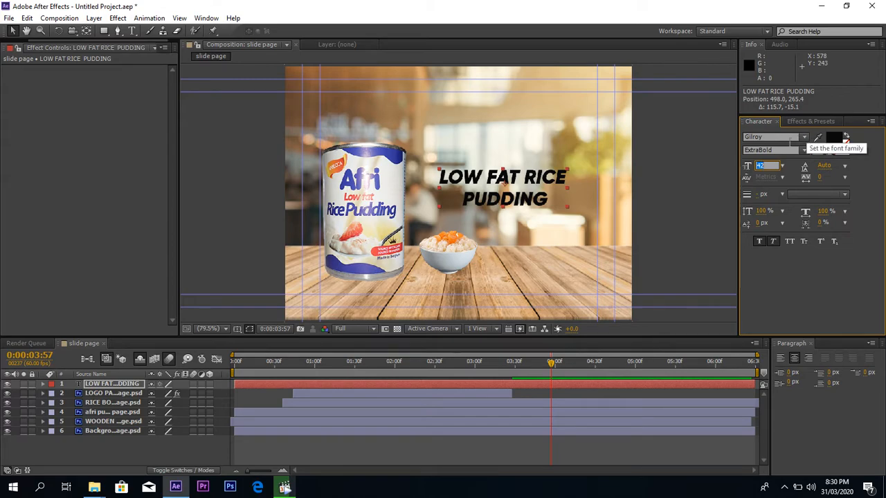
Step: Try a light grey DAD8D8 fill on the text and return it to near-black 070707
{"action": "left_click", "coordinate": [834, 138]}
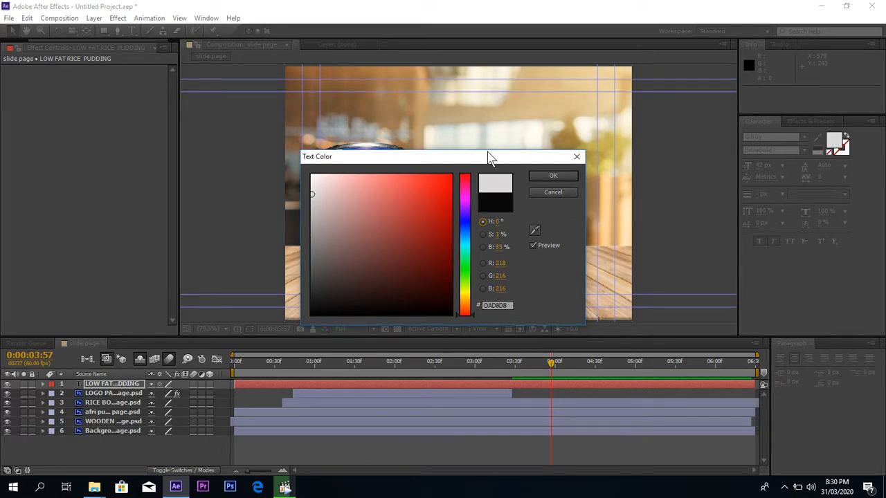
{"action": "left_click", "coordinate": [540, 175]}
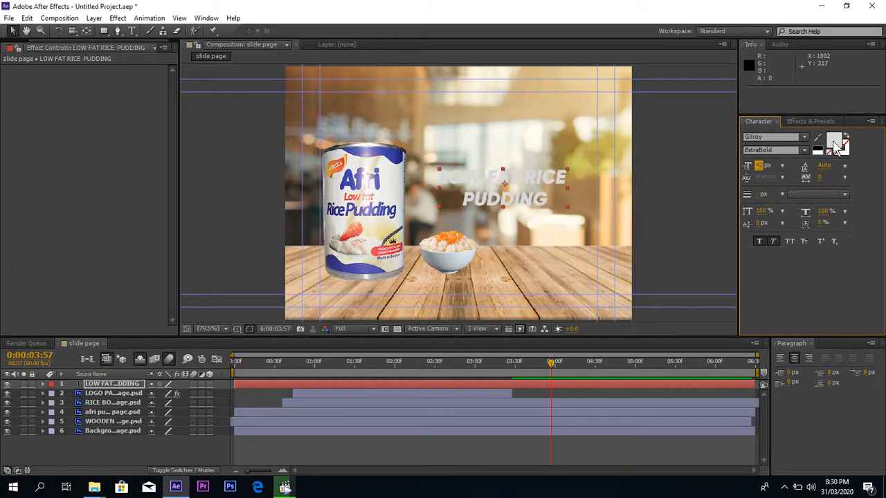
{"action": "left_click", "coordinate": [836, 147]}
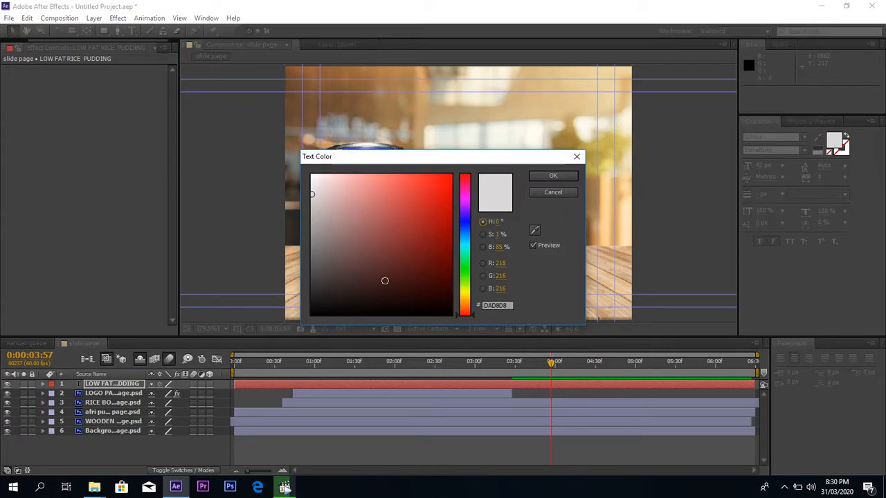
{"action": "left_click", "coordinate": [312, 311]}
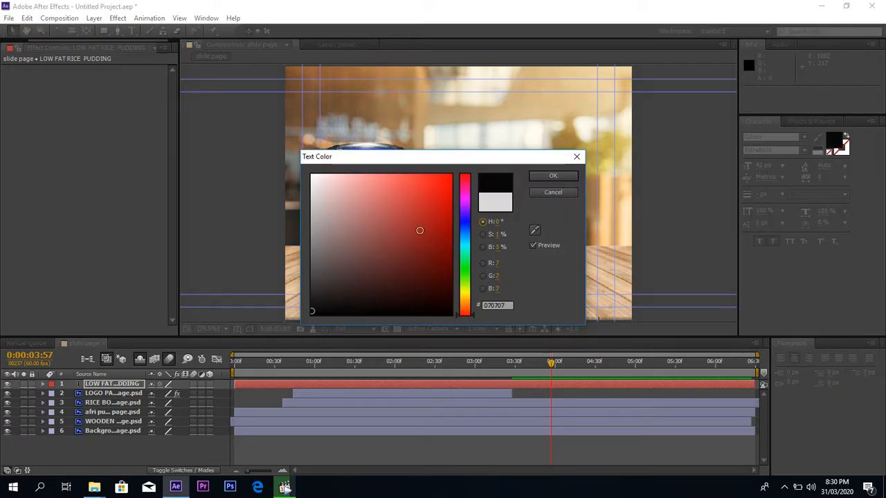
{"action": "left_click", "coordinate": [546, 175]}
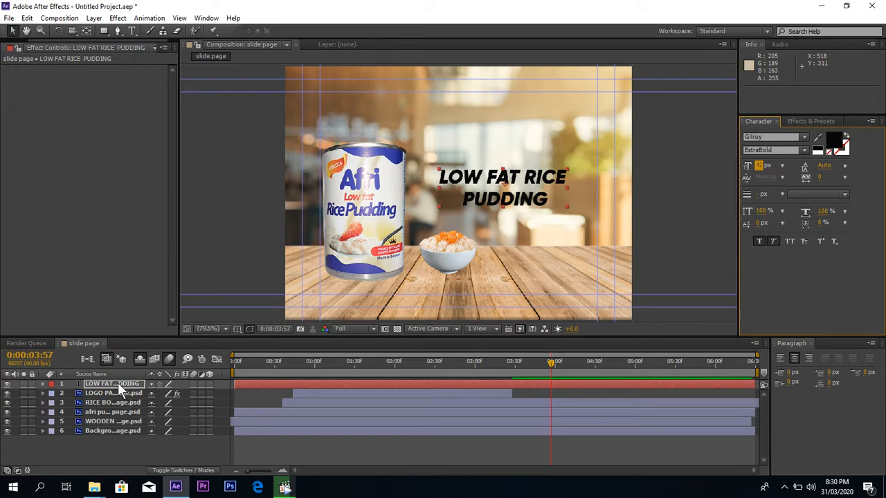
Step: Apply a Drop Shadow layer style to the LOW FAT RICE PUDDING text layer
{"action": "left_click", "coordinate": [117, 383]}
{"action": "right_click", "coordinate": [118, 382]}
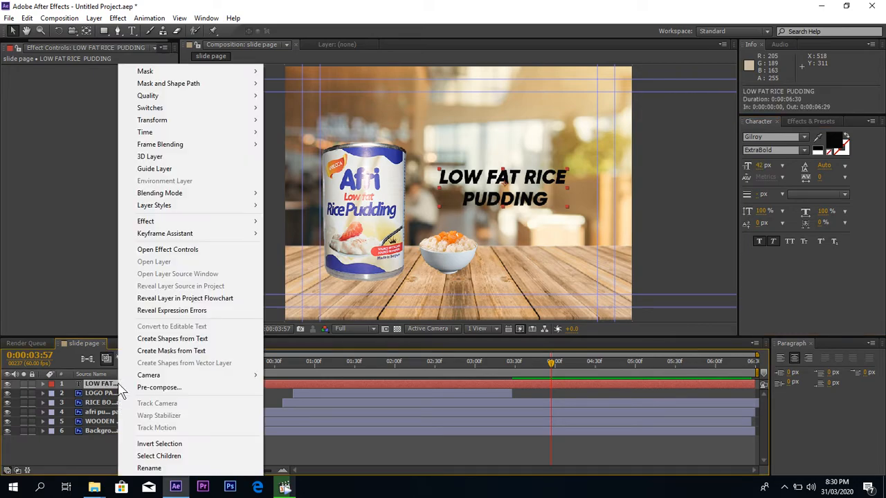
{"action": "mouse_move", "coordinate": [227, 210]}
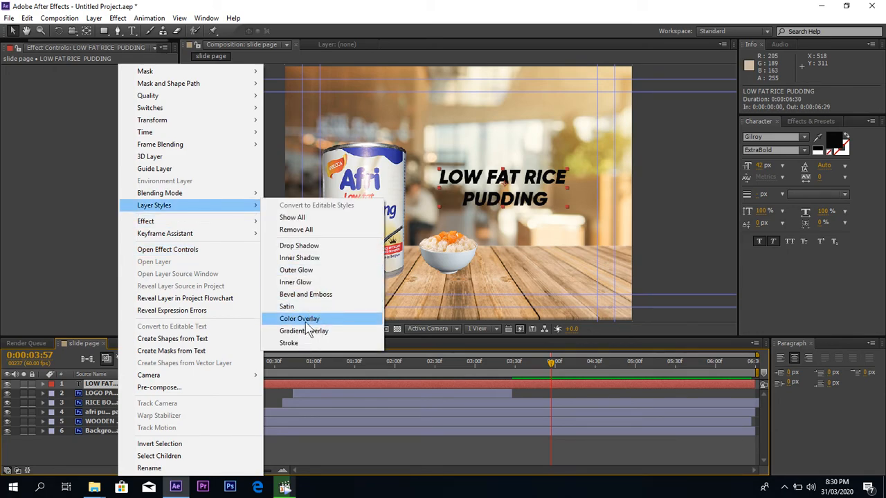
{"action": "left_click", "coordinate": [320, 247]}
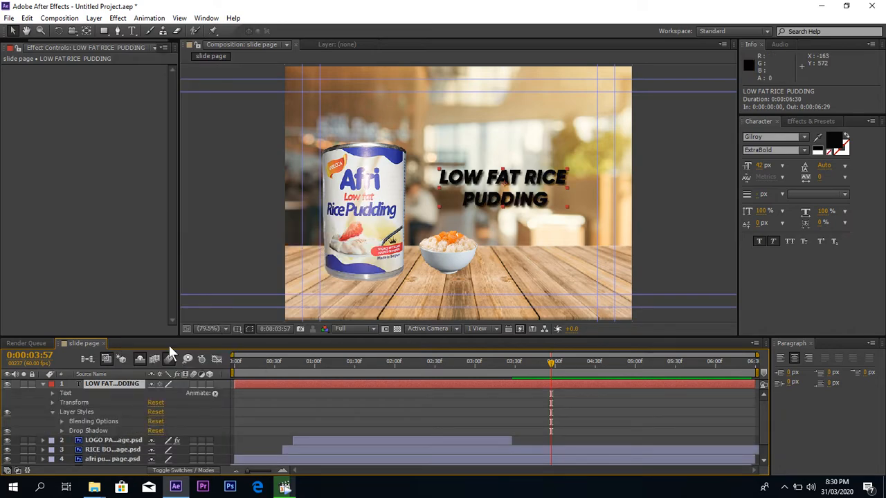
Step: Add a Stroke layer style to the LOW FAT RICE PUDDING text layer, alongside its drop shadow
{"action": "left_click", "coordinate": [6, 412]}
{"action": "right_click", "coordinate": [124, 392]}
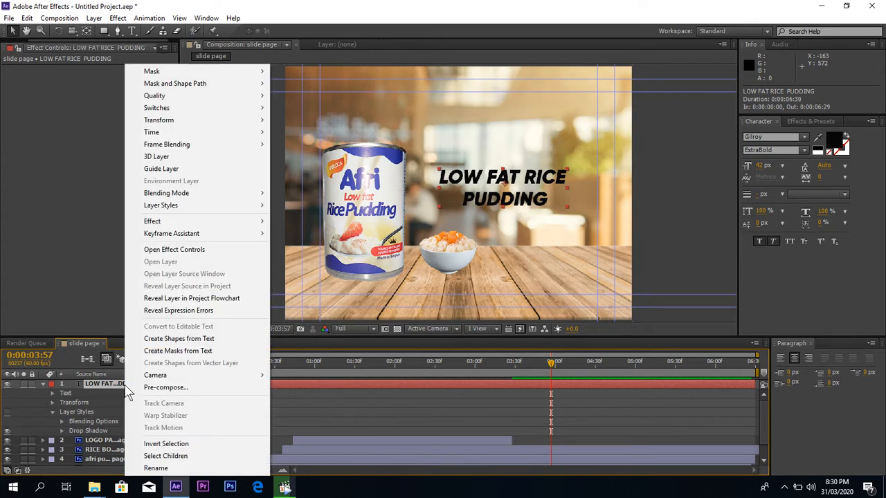
{"action": "mouse_move", "coordinate": [252, 205]}
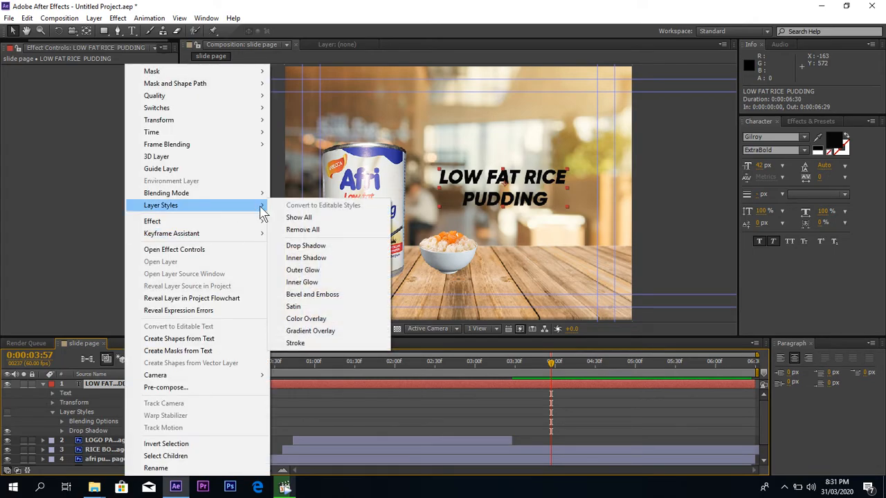
{"action": "left_click", "coordinate": [305, 343]}
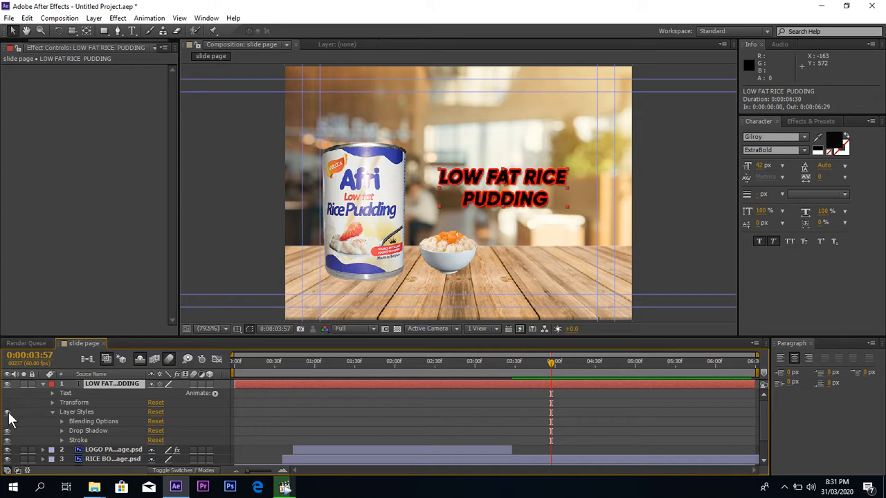
Step: Change the fill colour of the LOW FAT RICE PUDDING text to off-white F8F7F7
{"action": "left_click", "coordinate": [836, 144]}
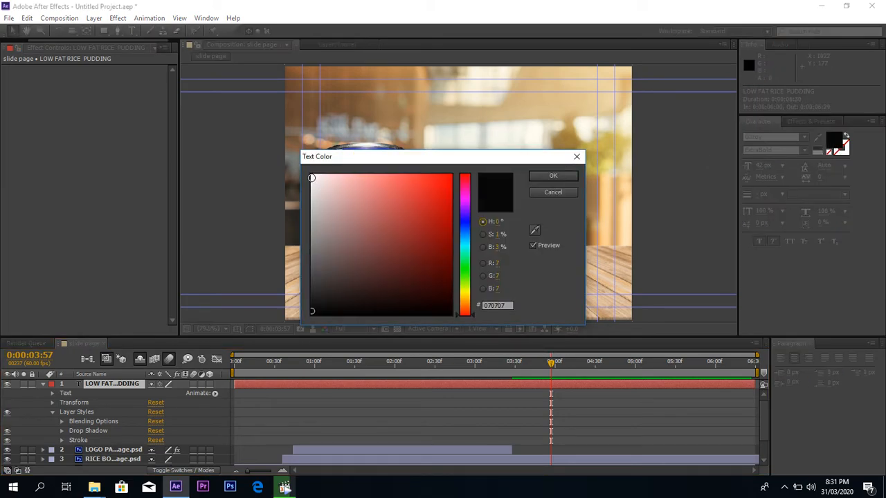
{"action": "left_click_drag", "start_coordinate": [356, 178], "coordinate": [311, 174]}
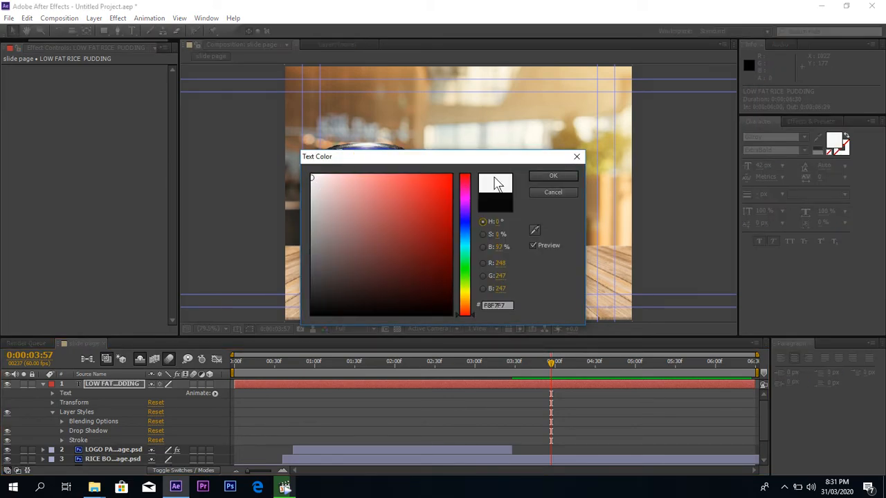
{"action": "left_click", "coordinate": [542, 175]}
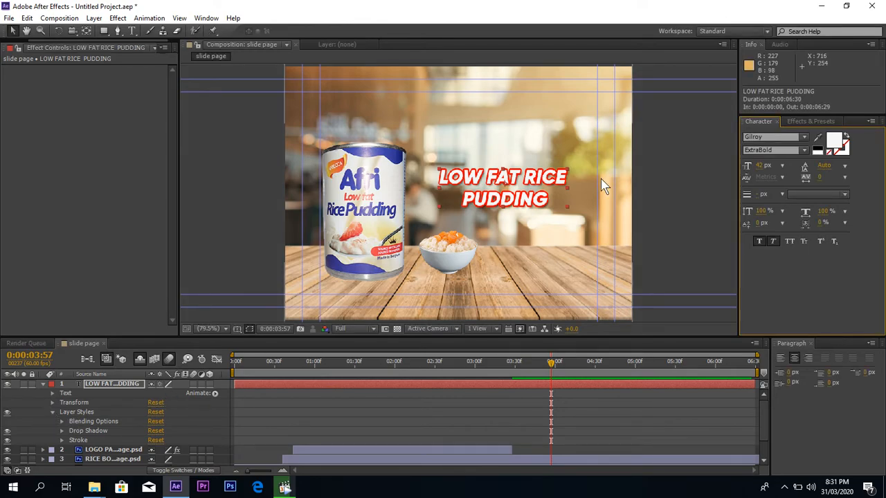
{"action": "left_click", "coordinate": [803, 122]}
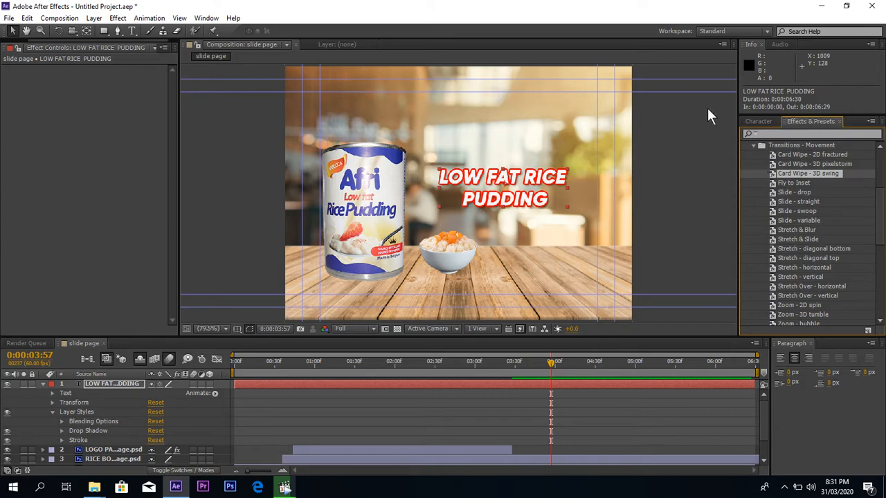
{"action": "left_click", "coordinate": [752, 121]}
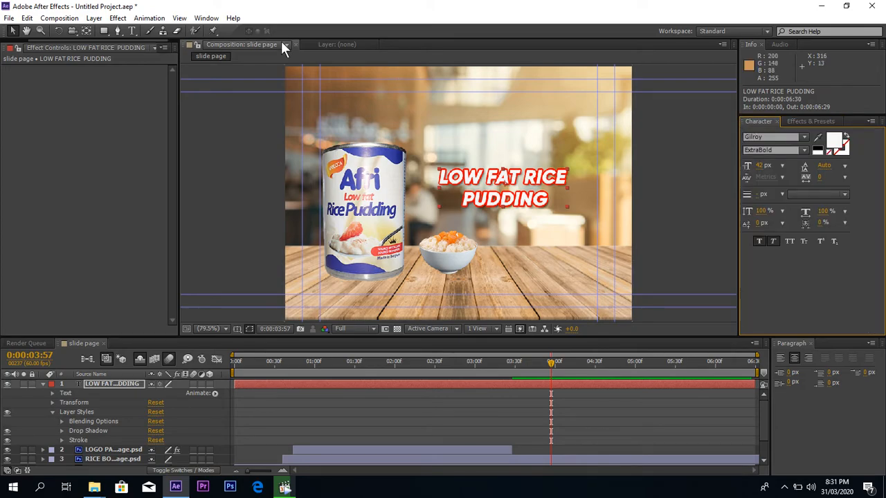
{"action": "left_click", "coordinate": [206, 18]}
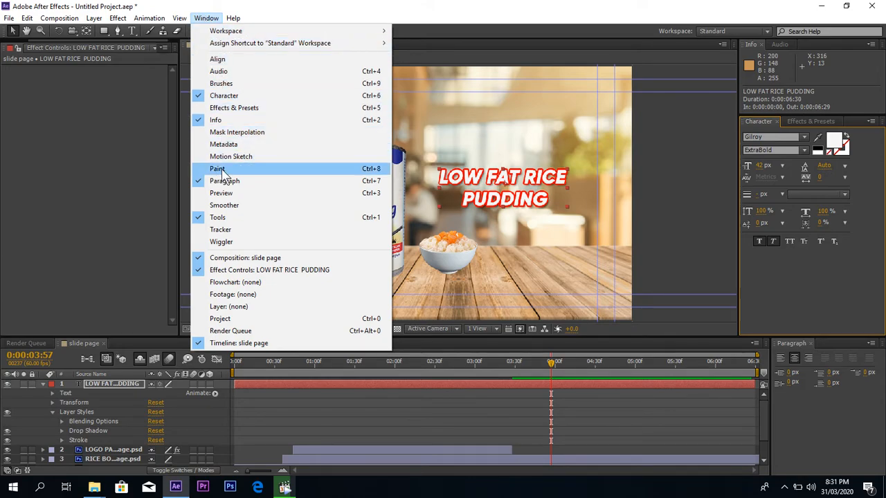
{"action": "left_click", "coordinate": [491, 262]}
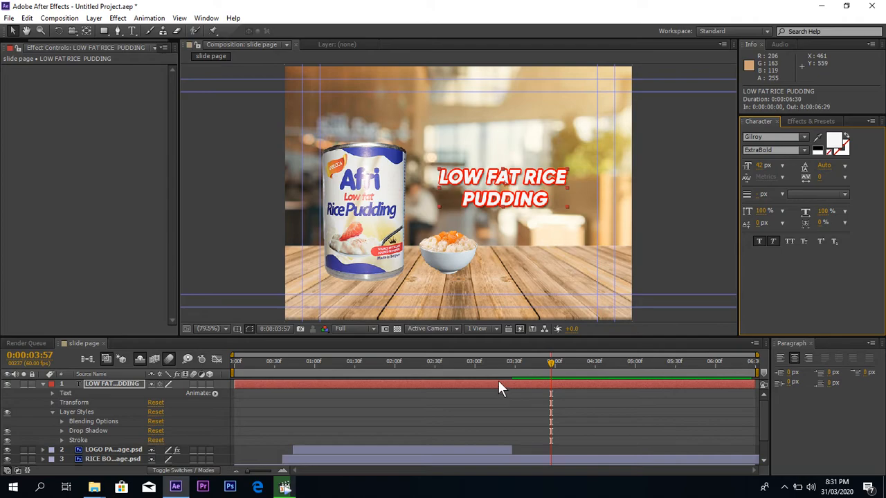
Step: Trim the text layer's in point to 0:00:03:31, just after the logo ends, with the current time at 0:00:04:15
{"action": "left_click_drag", "start_coordinate": [509, 365], "coordinate": [575, 361]}
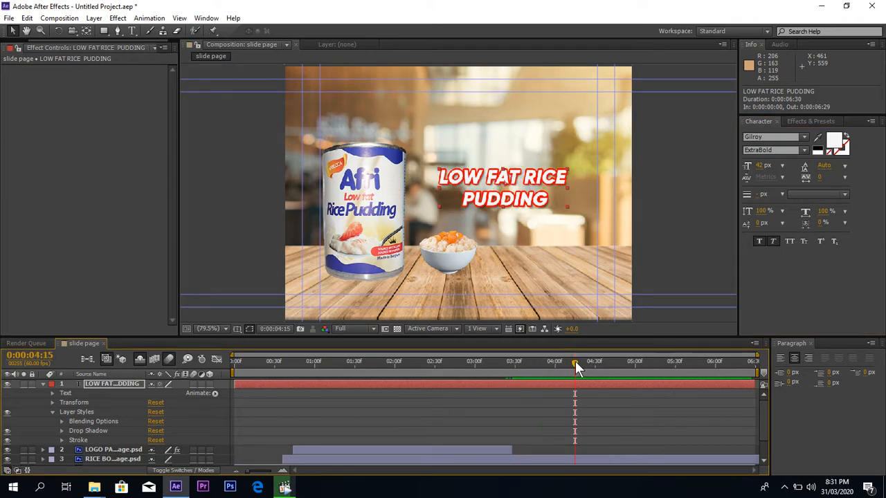
{"action": "left_click", "coordinate": [42, 384]}
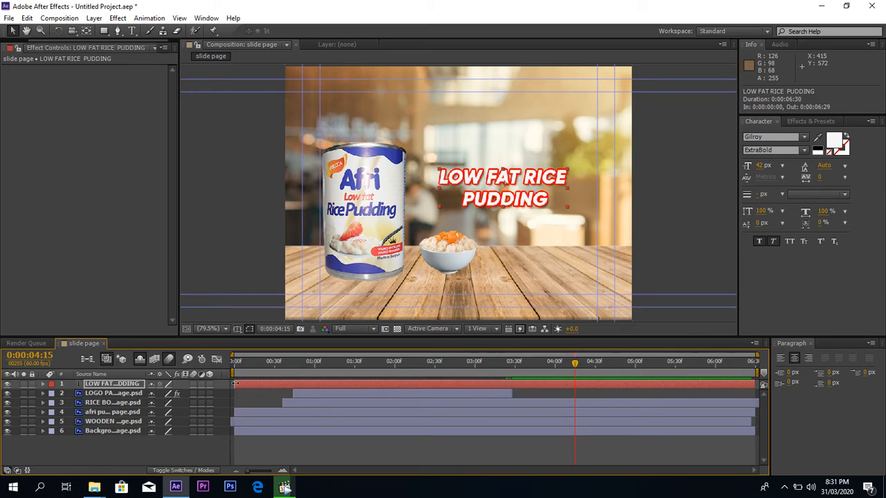
{"action": "left_click_drag", "start_coordinate": [235, 384], "coordinate": [517, 395]}
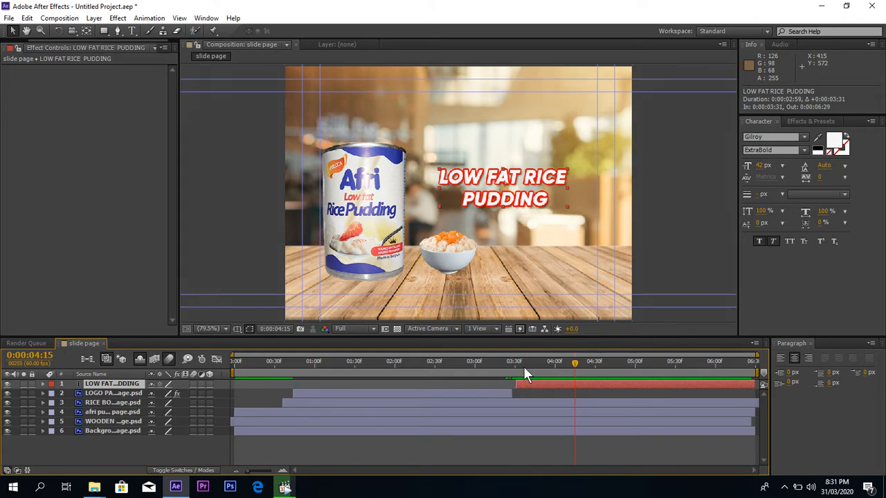
Step: Play the change from logo to text from 0:00:03:23, and park the current time at 0:00:04:09
{"action": "left_click_drag", "start_coordinate": [522, 364], "coordinate": [505, 365]}
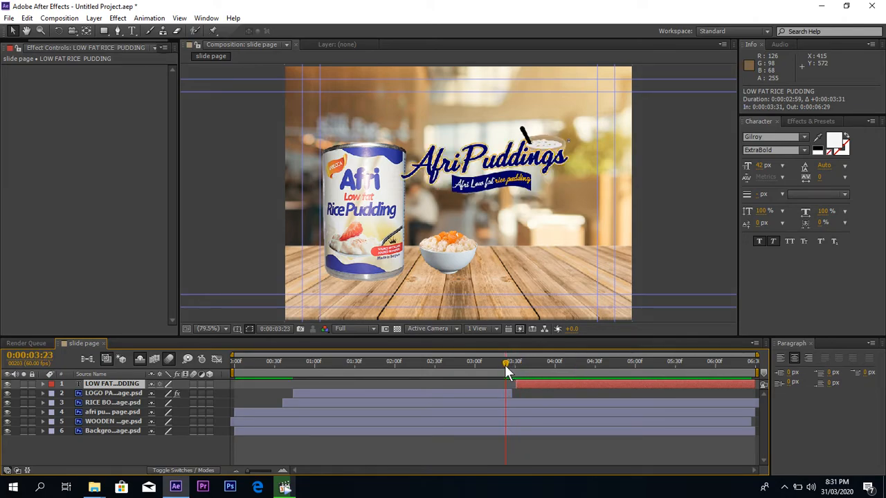
{"action": "key", "text": "space"}
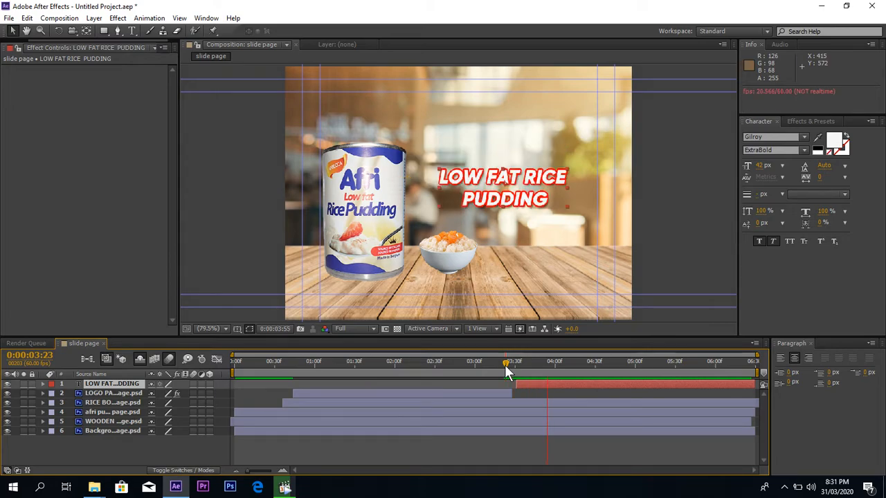
{"action": "left_click_drag", "start_coordinate": [524, 364], "coordinate": [566, 361]}
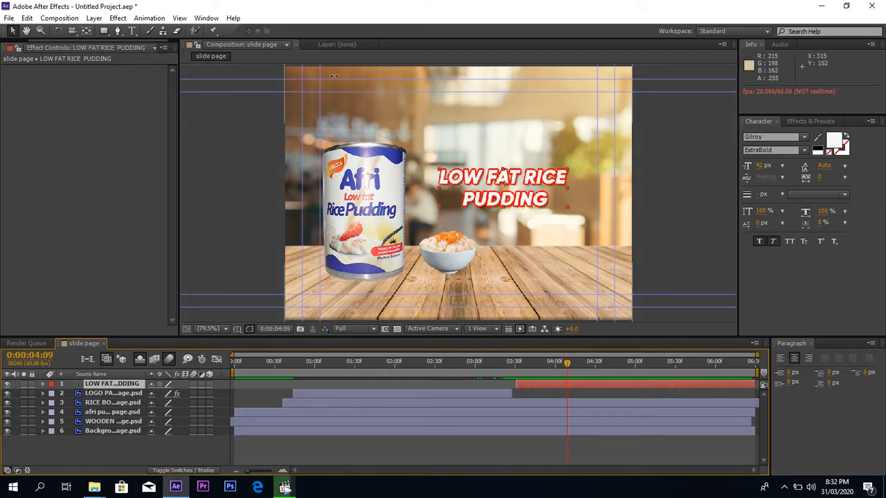
Step: Bring up the Effects & Presets list and expand the 3D Text category of the text animation presets
{"action": "left_click", "coordinate": [209, 18]}
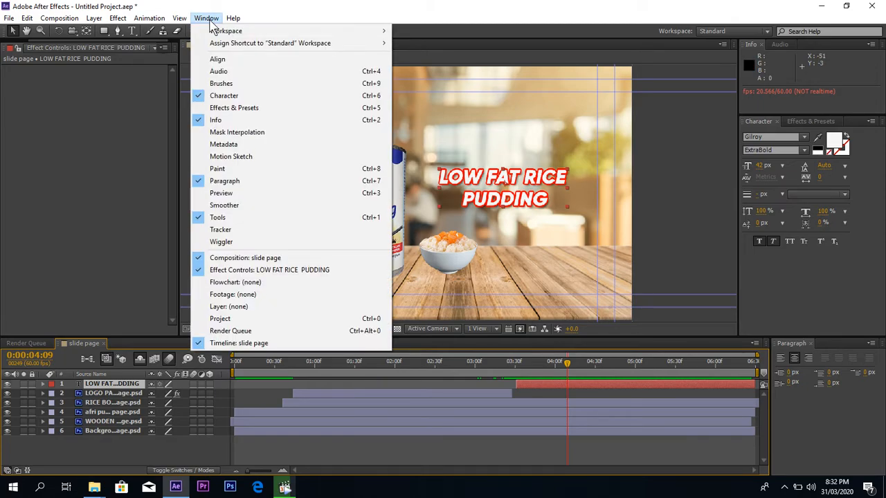
{"action": "left_click", "coordinate": [230, 111]}
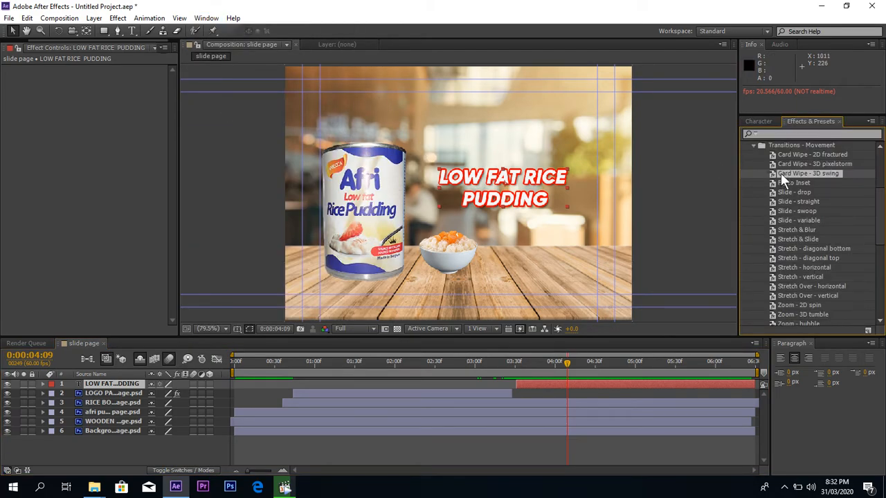
{"action": "left_click", "coordinate": [755, 145]}
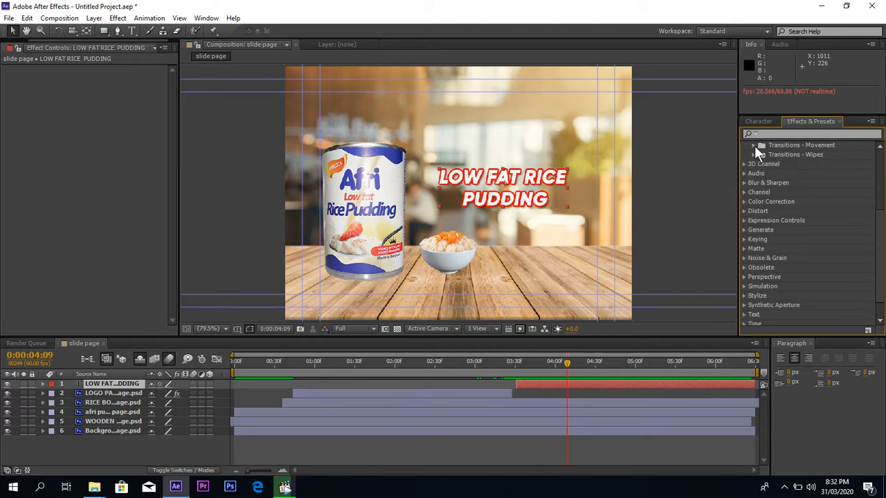
{"action": "left_click_drag", "start_coordinate": [883, 228], "coordinate": [885, 150]}
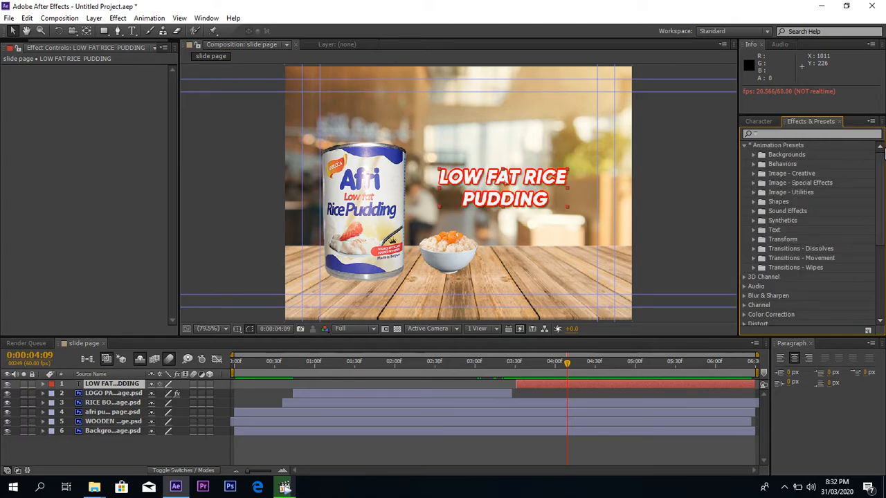
{"action": "left_click", "coordinate": [756, 229]}
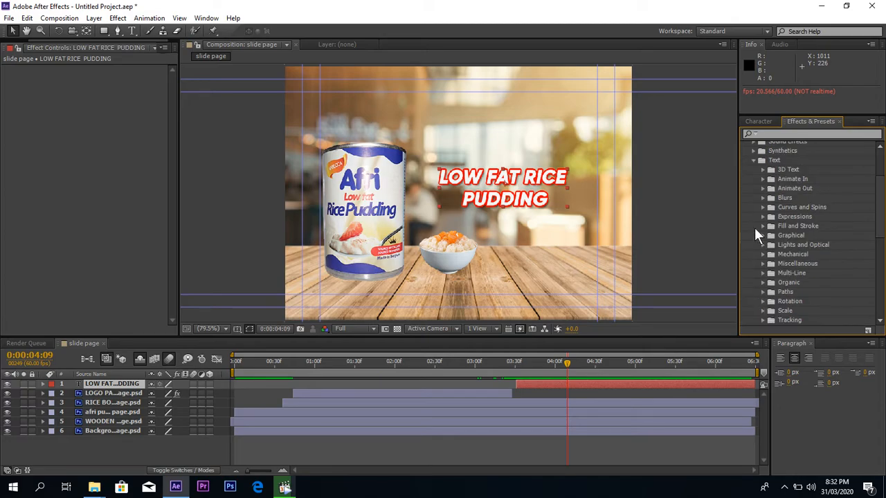
{"action": "left_click", "coordinate": [762, 169]}
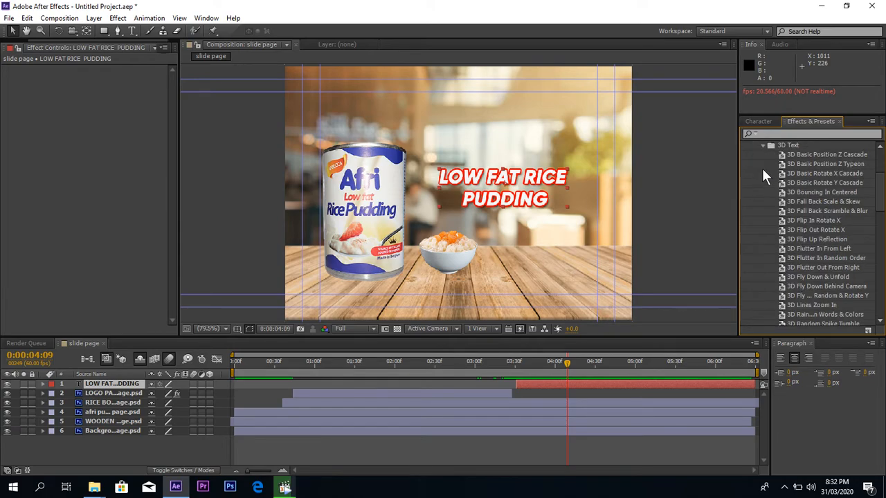
Step: Try the 3D Flip In Rotate X preset on the LOW FAT RICE PUDDING text at 0:00:04:09, and preview it from 0:00:03:28
{"action": "left_click", "coordinate": [829, 220]}
{"action": "left_click_drag", "start_coordinate": [821, 220], "coordinate": [524, 181]}
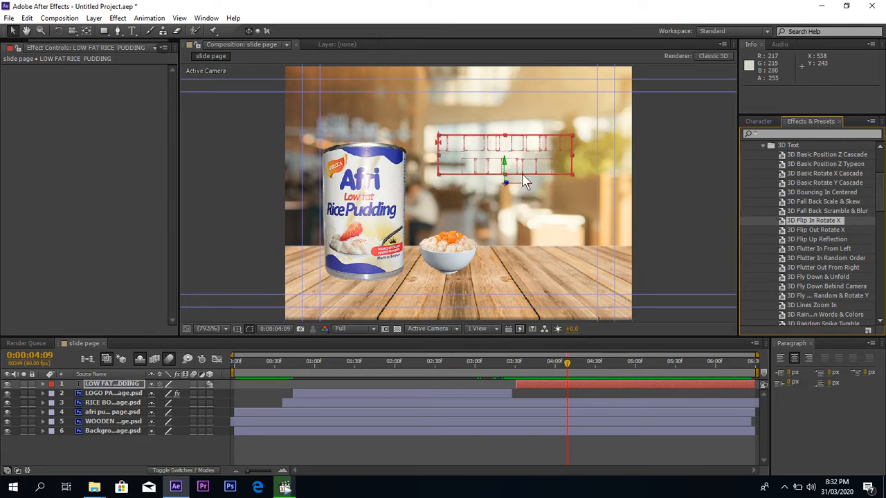
{"action": "left_click", "coordinate": [512, 369]}
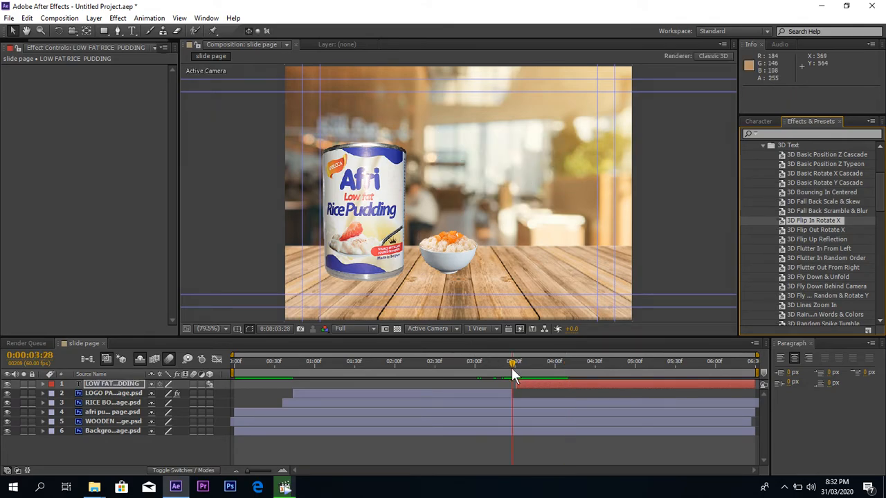
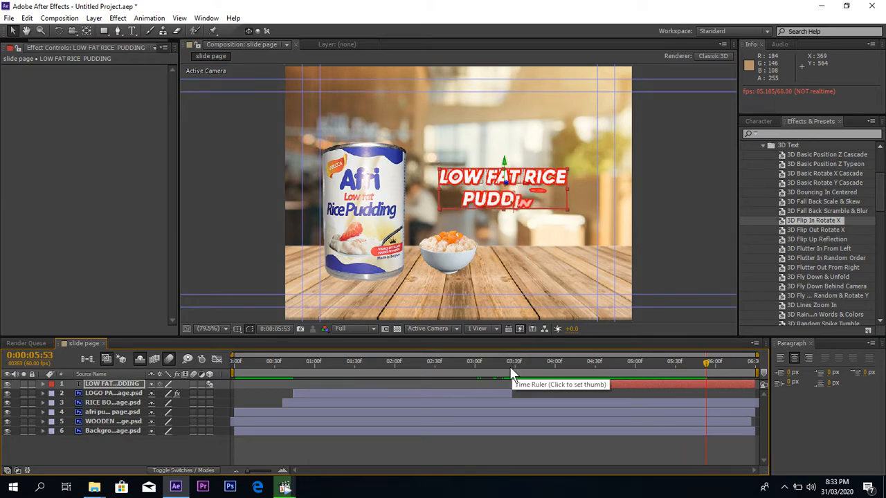
Step: Replay the text's flip-in animation several times from 0:00:03:26, with the text layer deselected, to judge its look and timing
{"action": "left_click", "coordinate": [510, 368]}
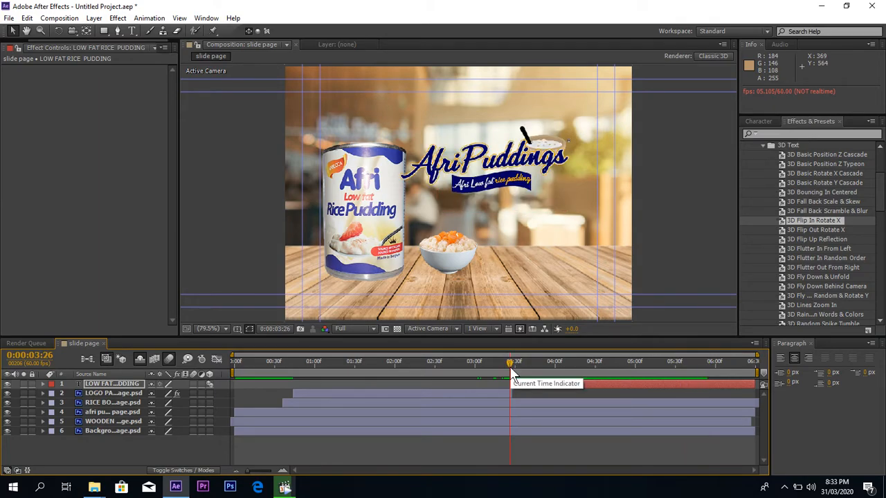
{"action": "key", "text": "space"}
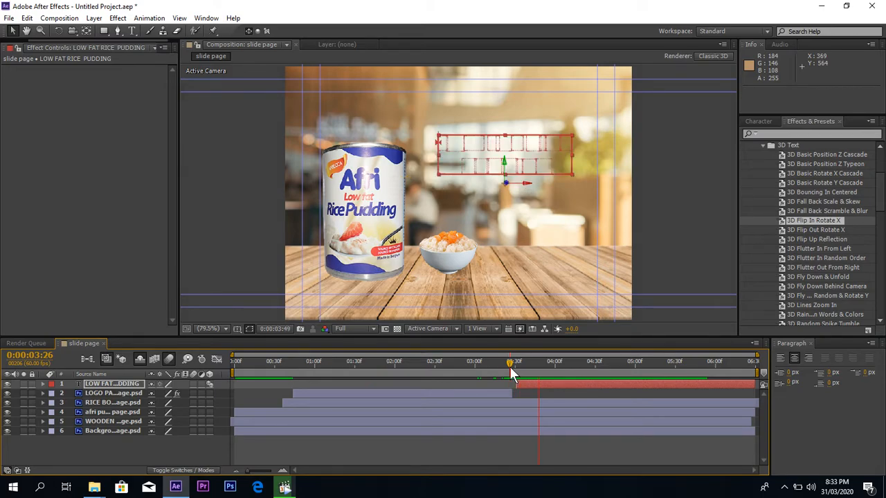
{"action": "left_click", "coordinate": [672, 237]}
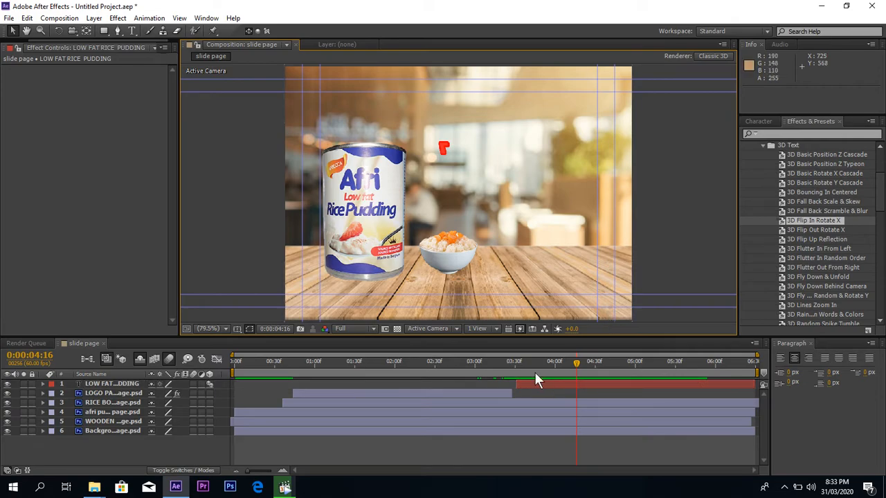
{"action": "left_click", "coordinate": [510, 362]}
{"action": "key", "text": "space"}
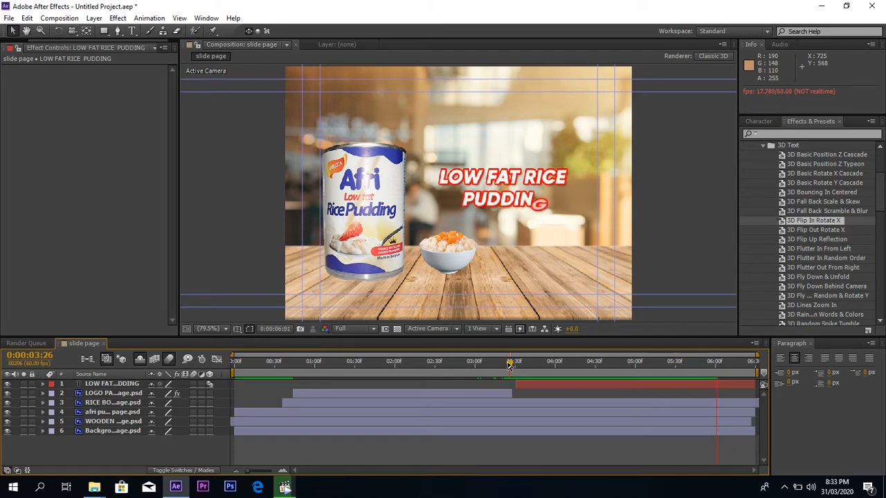
{"action": "left_click", "coordinate": [510, 367]}
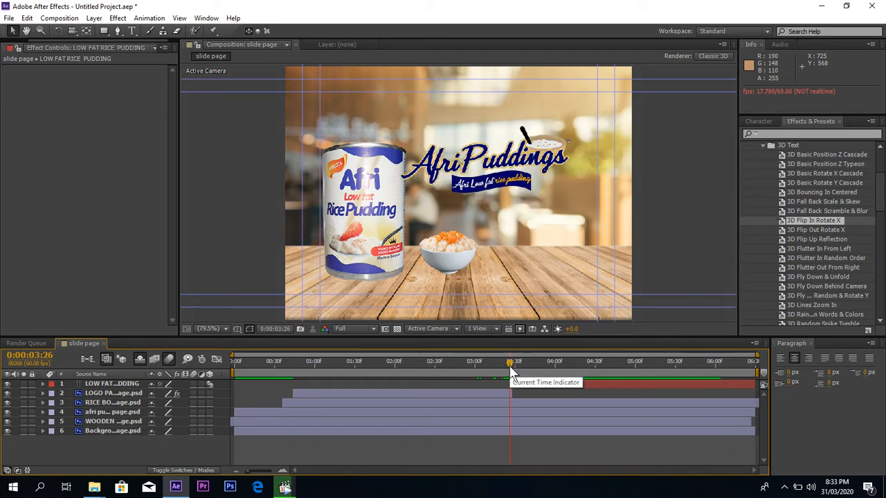
{"action": "key", "text": "space"}
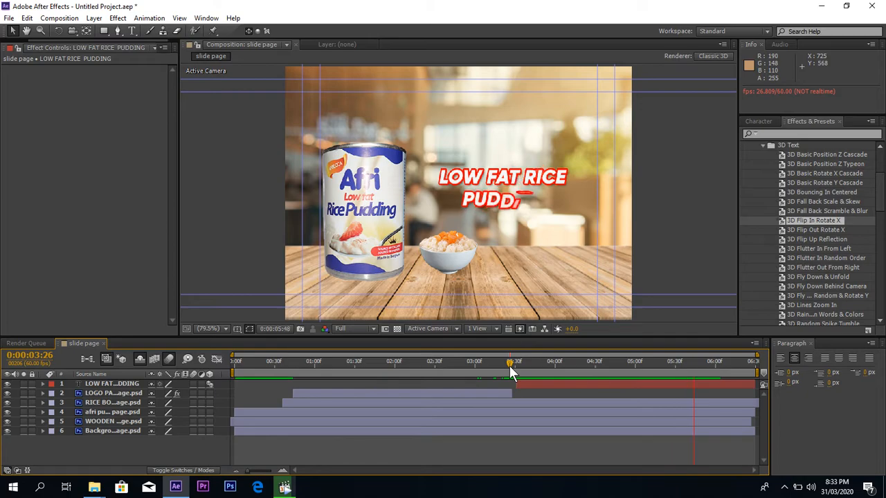
{"action": "key", "text": "space"}
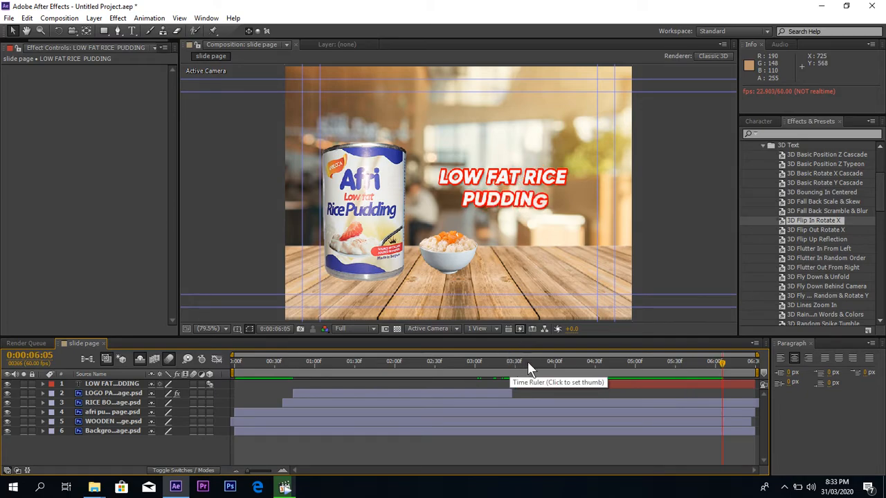
Step: Undo the 3D Flip In Rotate X preset applied to the text
{"action": "left_click", "coordinate": [28, 18]}
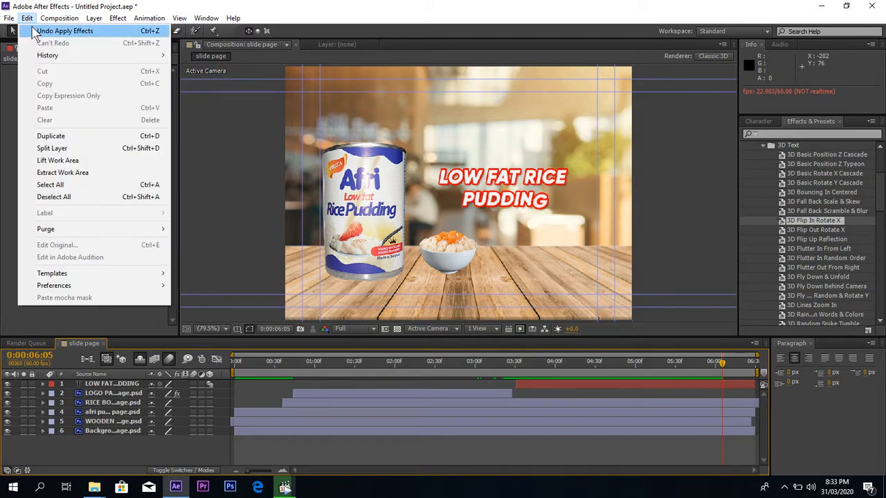
{"action": "left_click", "coordinate": [39, 31]}
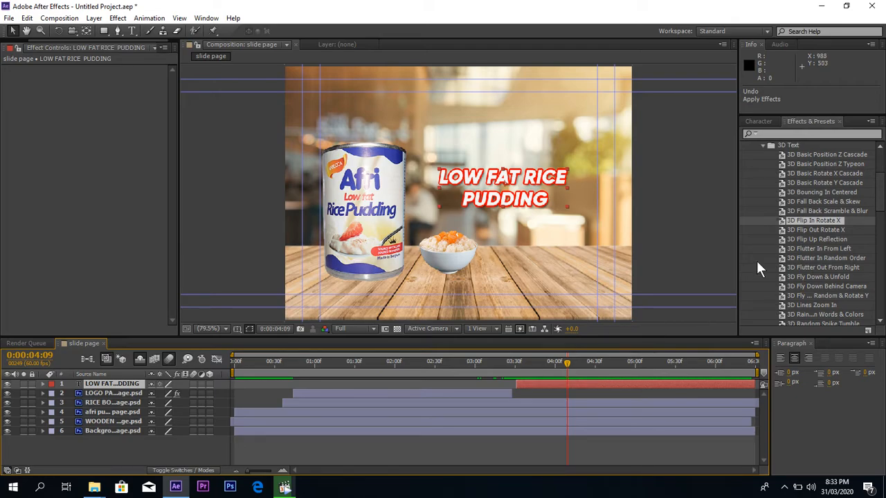
Step: Try the 3D Flutter In Random Order preset on the text, preview it up to 0:00:05:10, and undo it
{"action": "scroll", "coordinate": [882, 209], "scroll_direction": "down", "scroll_amount": 1}
{"action": "scroll", "coordinate": [882, 209], "scroll_direction": "down", "scroll_amount": 1}
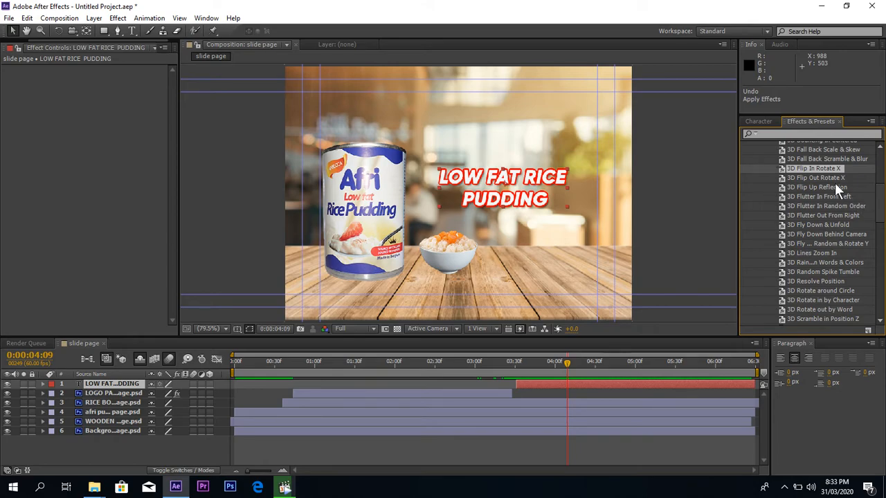
{"action": "double_click", "coordinate": [801, 204]}
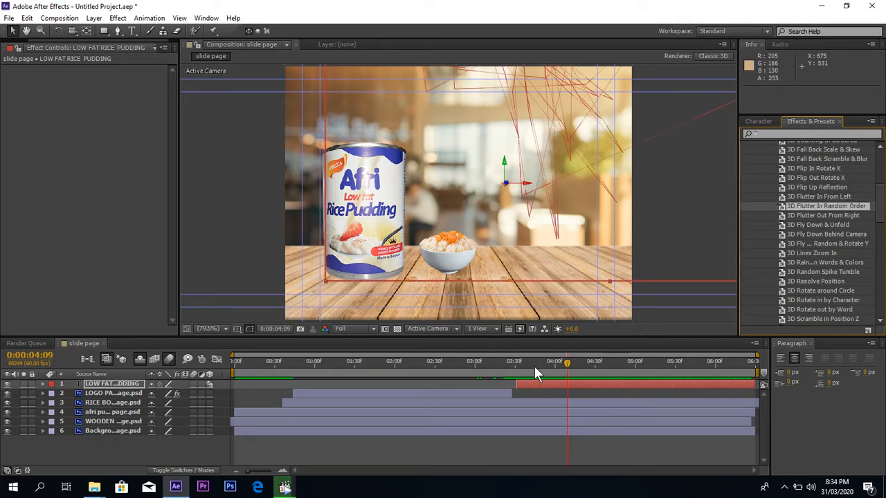
{"action": "left_click", "coordinate": [579, 362]}
{"action": "left_click_drag", "start_coordinate": [600, 361], "coordinate": [649, 361]}
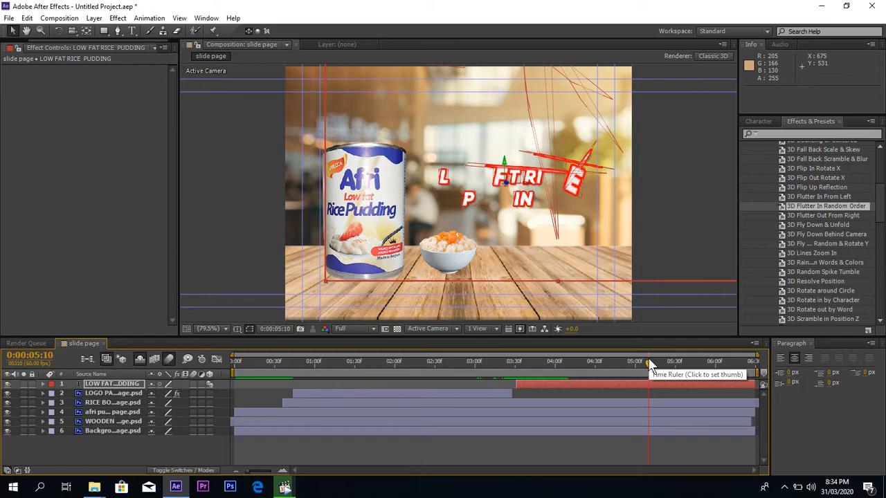
{"action": "key", "text": "ctrl+z"}
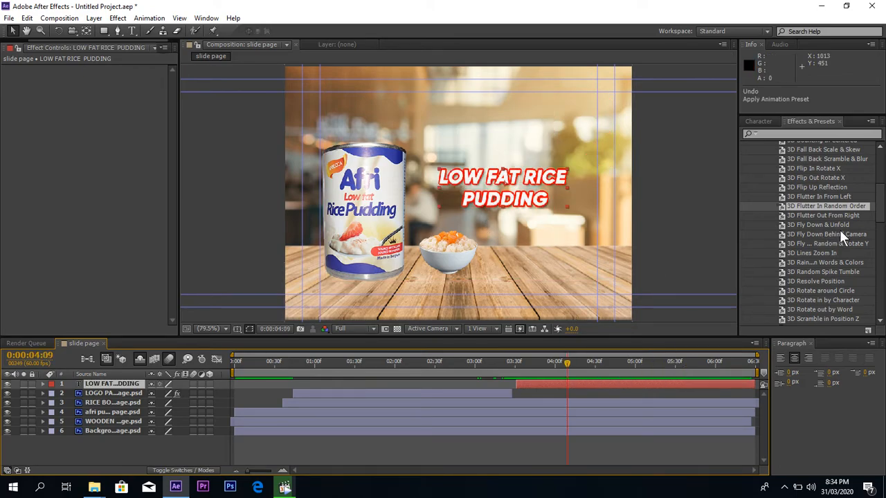
Step: Try the 3D Basic Rotate X Cascade preset on the text, preview its motion, and undo it
{"action": "left_click_drag", "start_coordinate": [878, 213], "coordinate": [879, 221]}
{"action": "scroll", "coordinate": [878, 228], "scroll_direction": "down", "scroll_amount": 1}
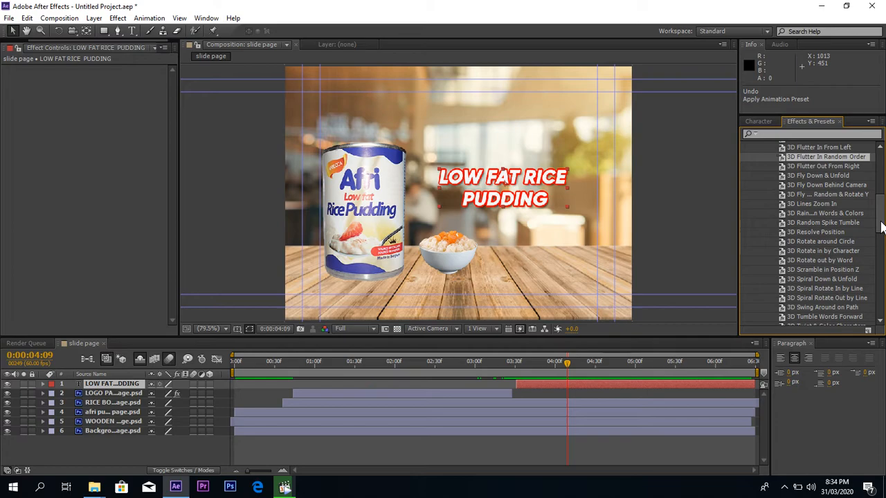
{"action": "scroll", "coordinate": [879, 235], "scroll_direction": "down", "scroll_amount": 3}
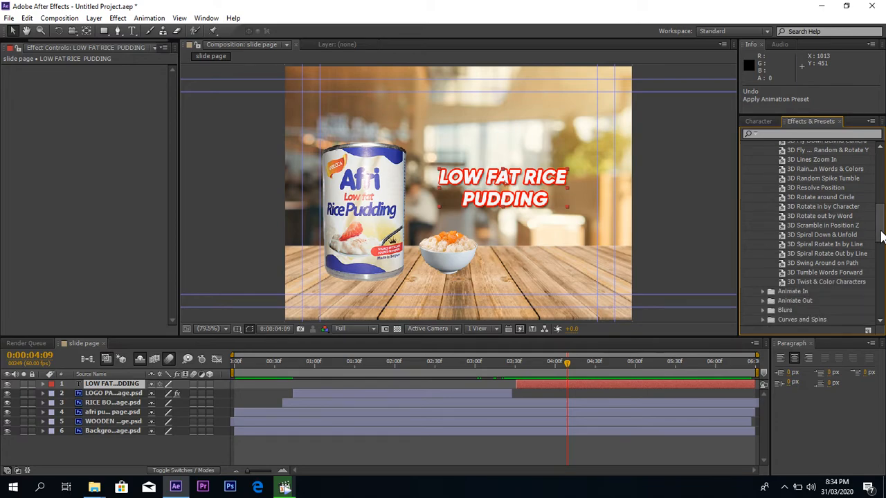
{"action": "left_click_drag", "start_coordinate": [881, 232], "coordinate": [882, 219]}
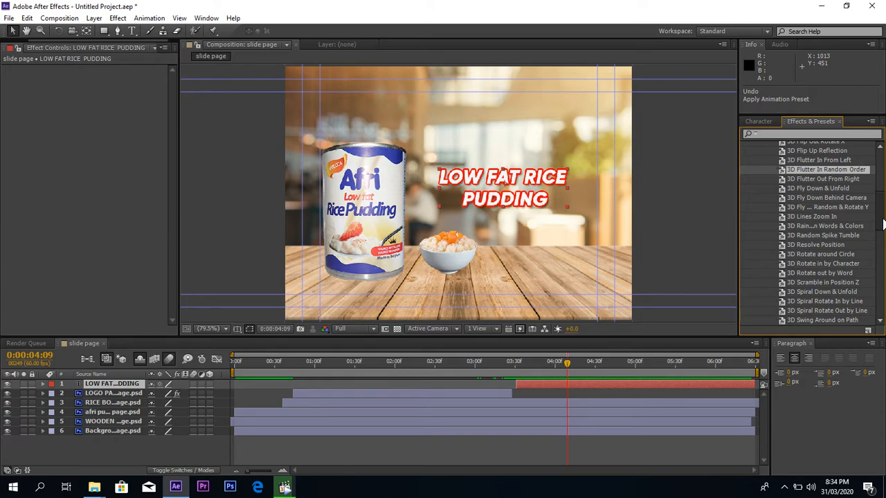
{"action": "left_click_drag", "start_coordinate": [883, 223], "coordinate": [884, 209]}
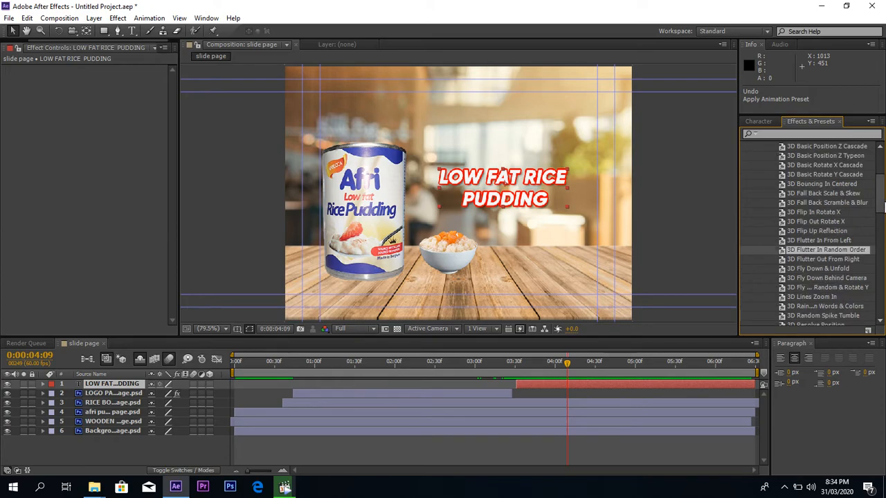
{"action": "double_click", "coordinate": [821, 164]}
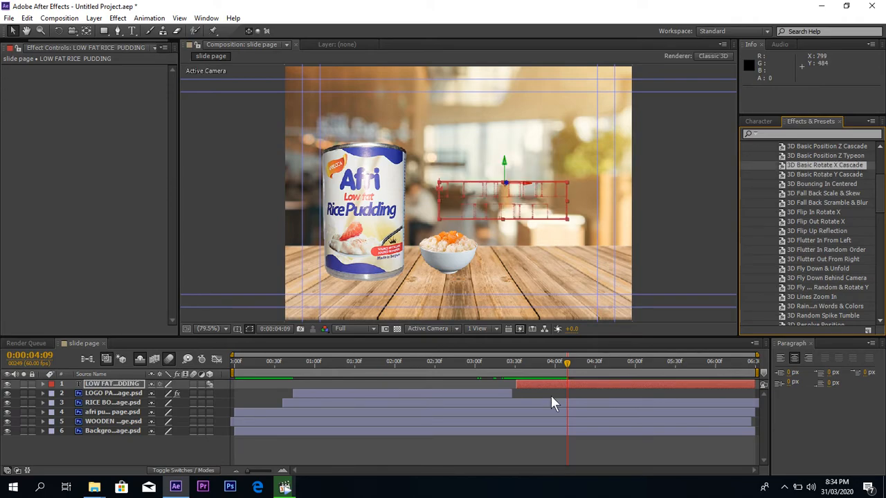
{"action": "left_click_drag", "start_coordinate": [546, 369], "coordinate": [595, 370]}
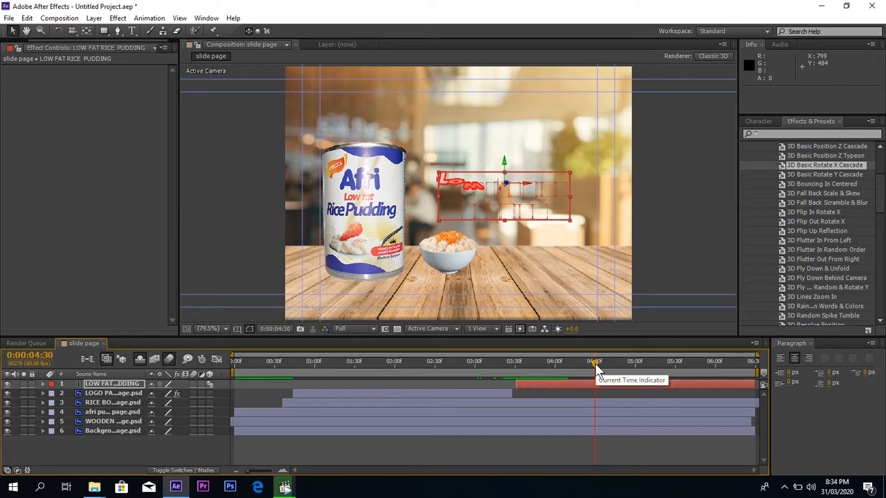
{"action": "key", "text": "space"}
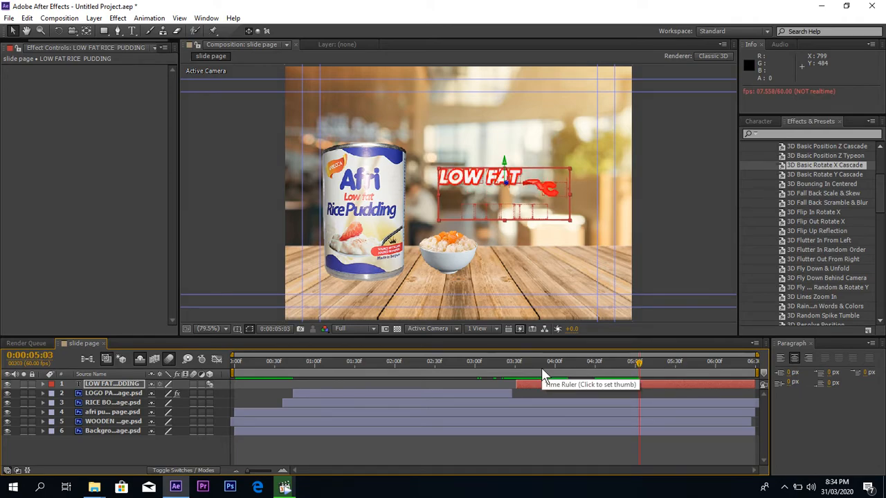
{"action": "left_click_drag", "start_coordinate": [541, 368], "coordinate": [579, 363]}
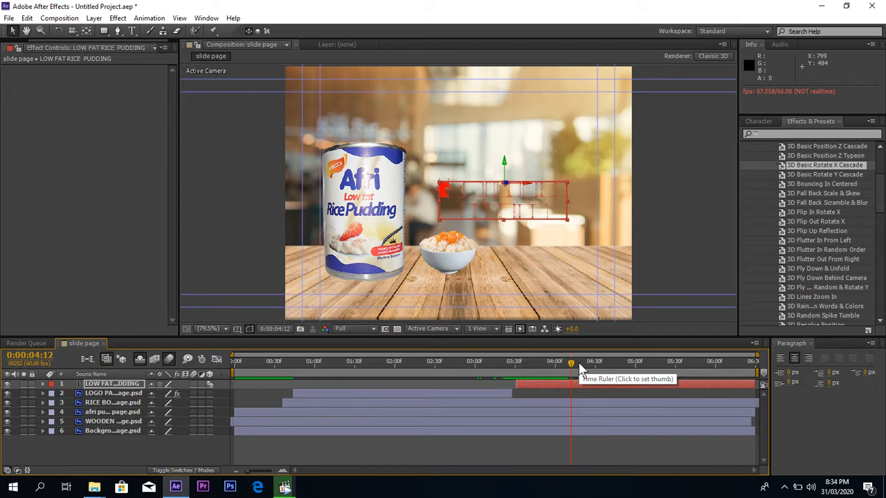
{"action": "key", "text": "ctrl+z"}
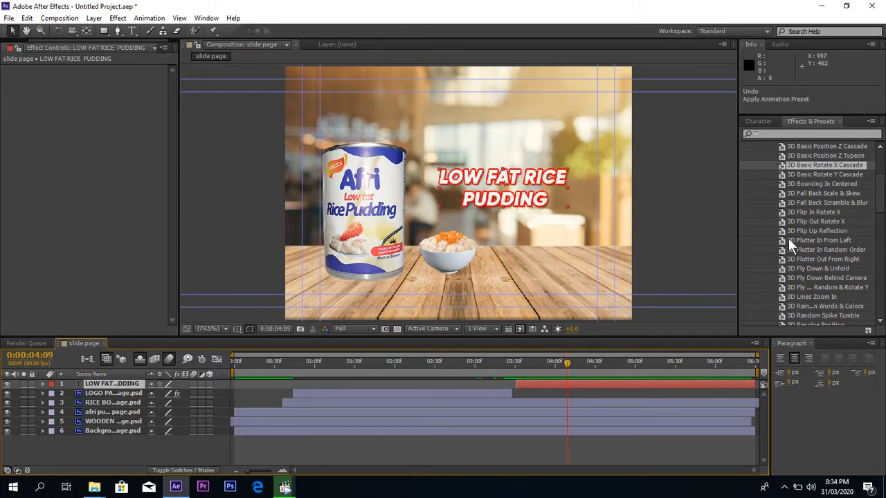
Step: Try the 3D Flutter In From Left preset on the text, preview it up to 0:00:05:56, and undo it
{"action": "left_click", "coordinate": [824, 211]}
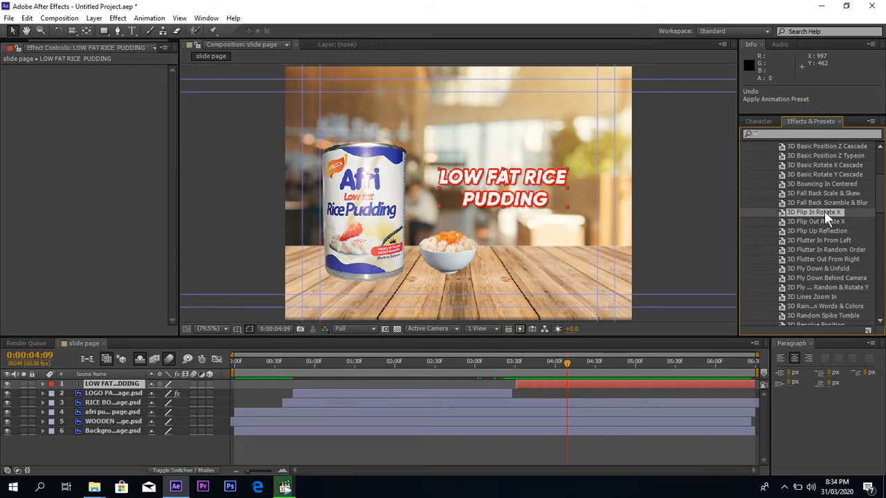
{"action": "scroll", "coordinate": [880, 203], "scroll_direction": "up", "scroll_amount": 5}
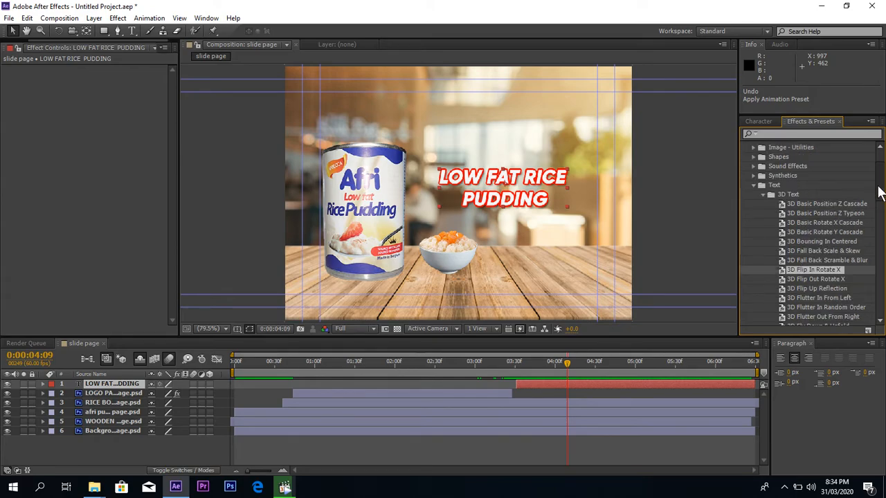
{"action": "scroll", "coordinate": [880, 201], "scroll_direction": "down", "scroll_amount": 3}
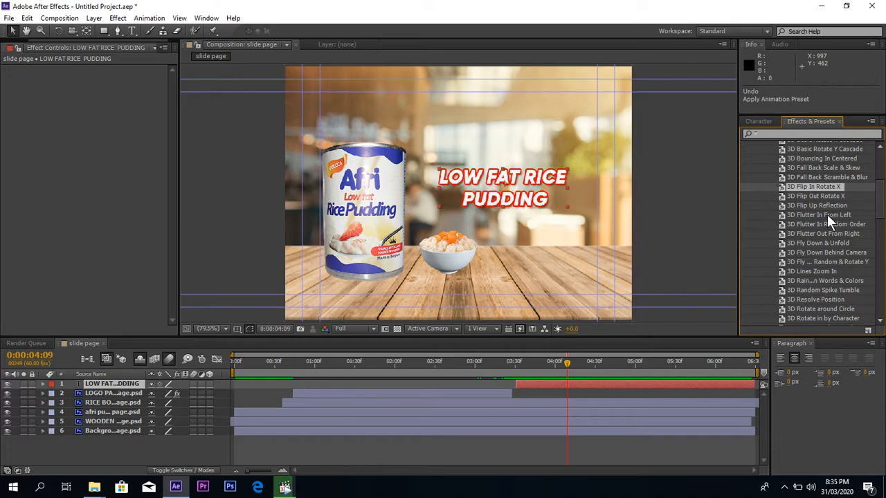
{"action": "double_click", "coordinate": [827, 214]}
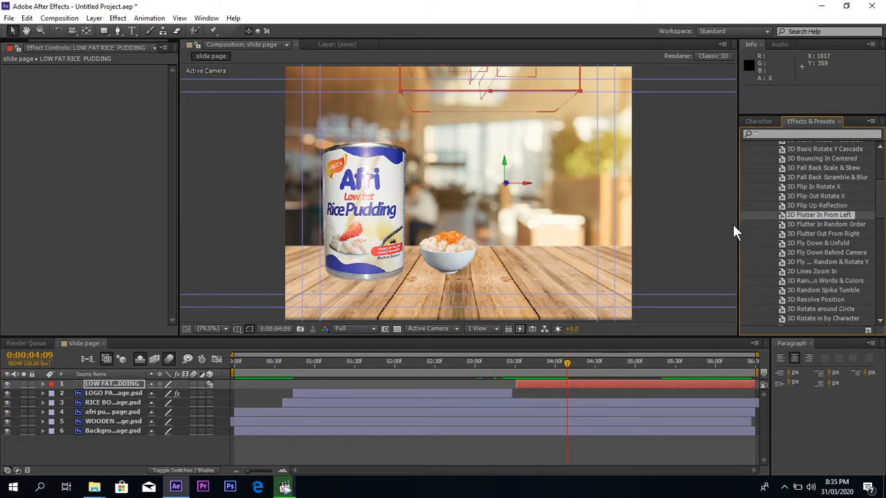
{"action": "left_click", "coordinate": [539, 361]}
{"action": "left_click_drag", "start_coordinate": [561, 365], "coordinate": [650, 364]}
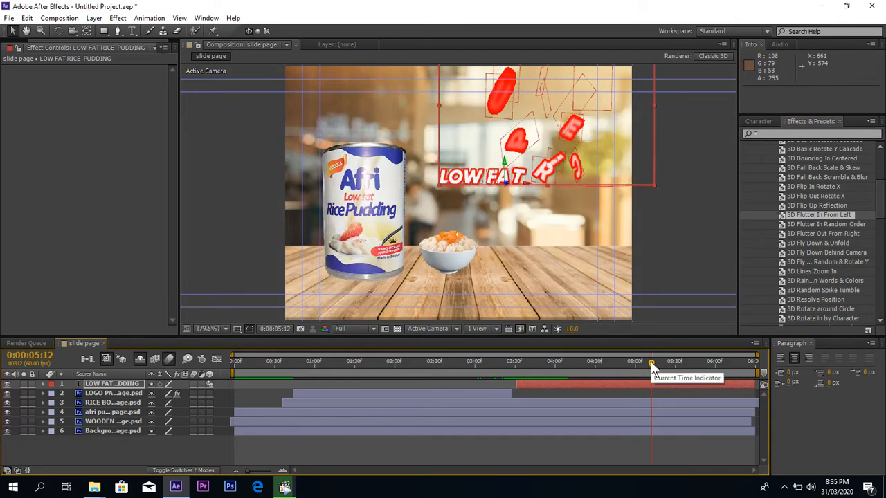
{"action": "left_click_drag", "start_coordinate": [651, 364], "coordinate": [713, 359]}
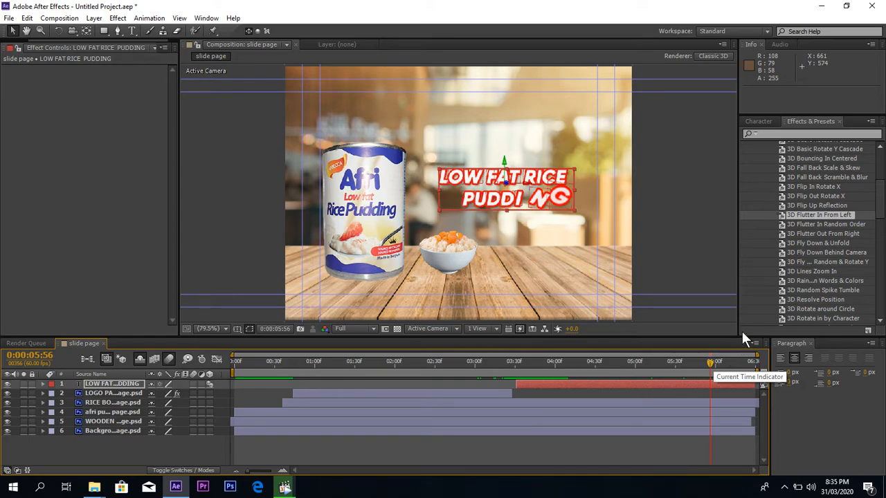
{"action": "key", "text": "ctrl+z"}
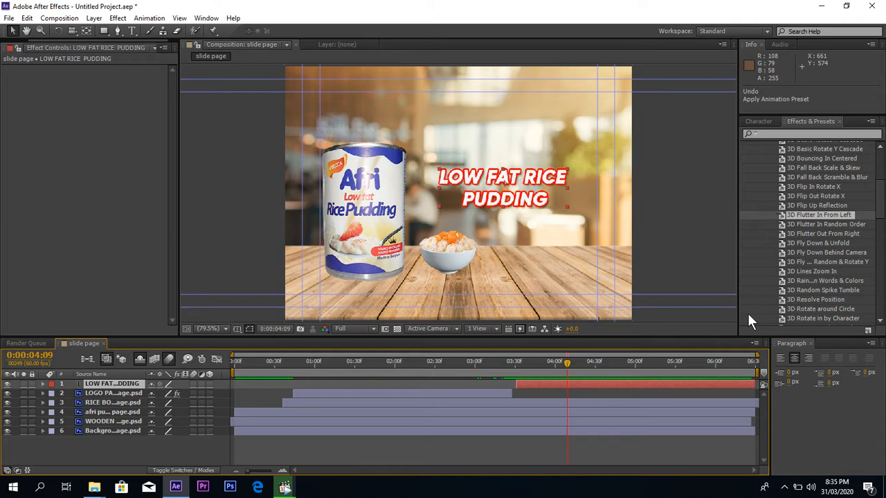
Step: Apply the 3D Flip In Rotate X preset to the LOW FAT RICE PUDDING text and preview it up to 0:00:06:15
{"action": "left_click", "coordinate": [882, 215]}
{"action": "scroll", "coordinate": [882, 216], "scroll_direction": "down", "scroll_amount": 1}
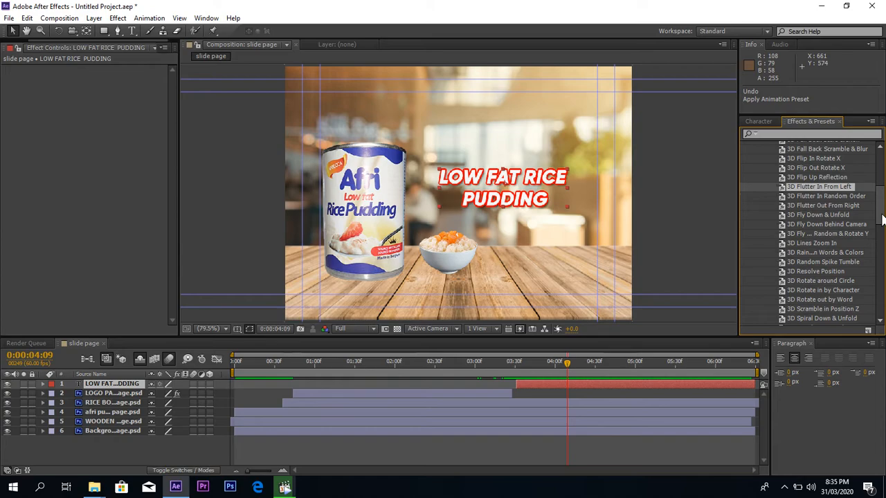
{"action": "mouse_move", "coordinate": [882, 218]}
{"action": "left_mouse_down"}
{"action": "mouse_move", "coordinate": [882, 200]}
{"action": "mouse_move", "coordinate": [883, 207]}
{"action": "left_mouse_up"}
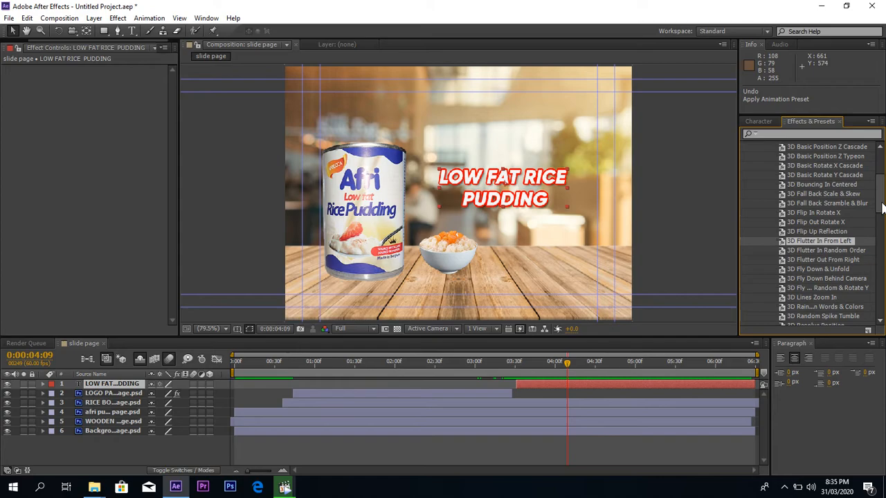
{"action": "mouse_move", "coordinate": [882, 207]}
{"action": "left_mouse_down"}
{"action": "mouse_move", "coordinate": [880, 216]}
{"action": "mouse_move", "coordinate": [882, 207]}
{"action": "left_mouse_up"}
{"action": "double_click", "coordinate": [831, 212]}
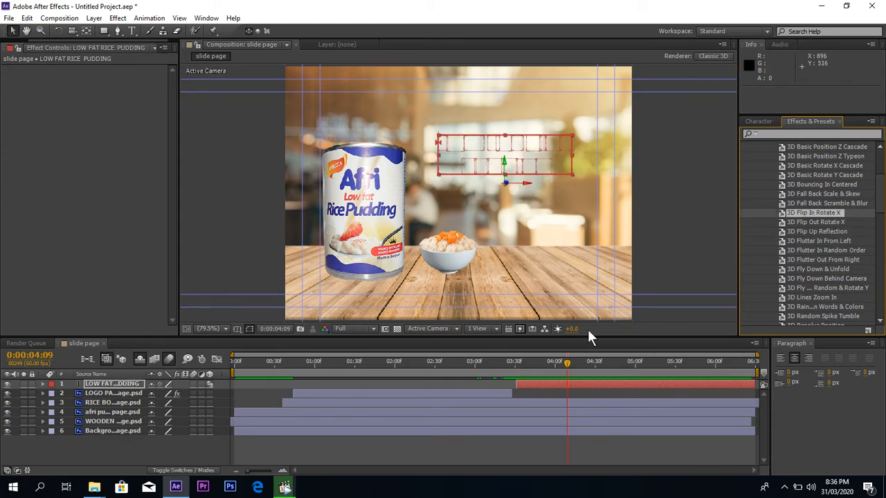
{"action": "left_click", "coordinate": [652, 218]}
{"action": "left_click_drag", "start_coordinate": [552, 363], "coordinate": [684, 364]}
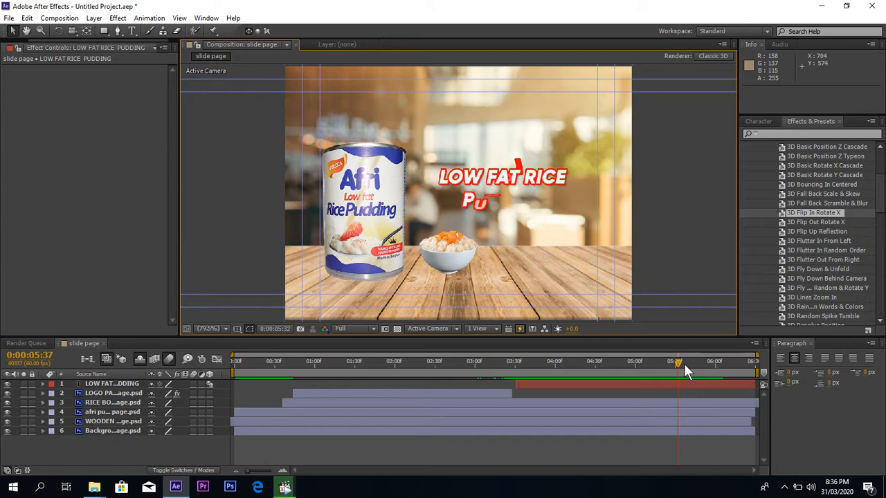
{"action": "left_click_drag", "start_coordinate": [684, 363], "coordinate": [734, 364]}
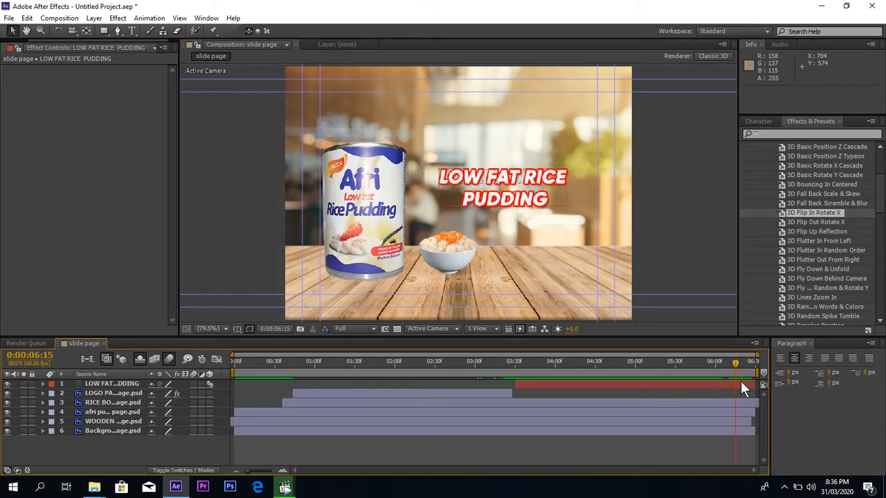
Step: Trim the LOW FAT RICE PUDDING layer to start at 0:00:03:32 and end at 0:00:05:53
{"action": "left_click_drag", "start_coordinate": [620, 368], "coordinate": [510, 369]}
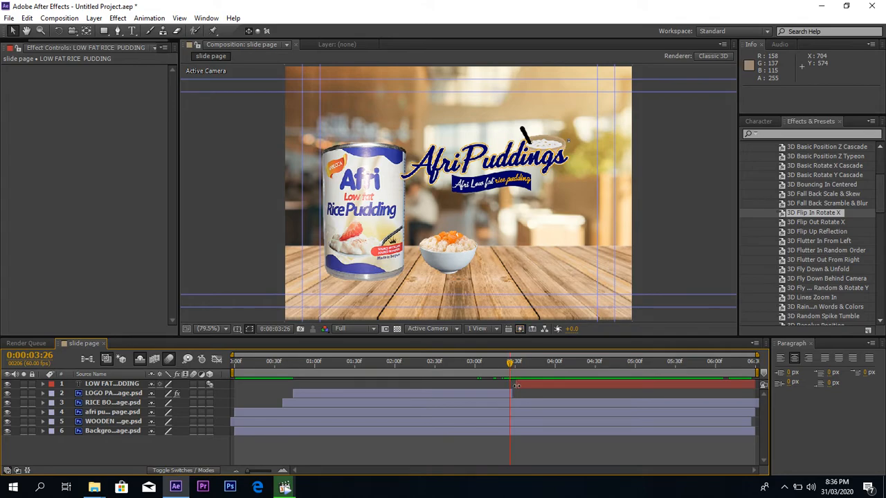
{"action": "left_click_drag", "start_coordinate": [516, 386], "coordinate": [566, 390]}
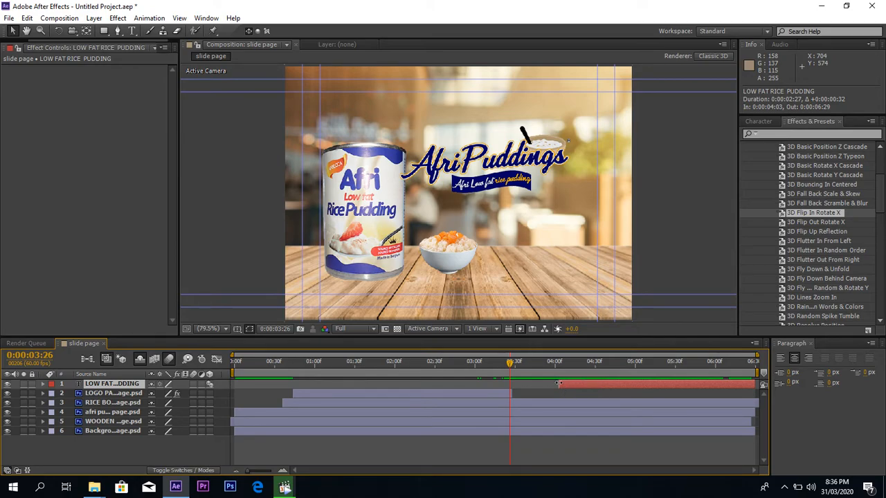
{"action": "left_click_drag", "start_coordinate": [559, 384], "coordinate": [520, 383]}
{"action": "left_click", "coordinate": [534, 362]}
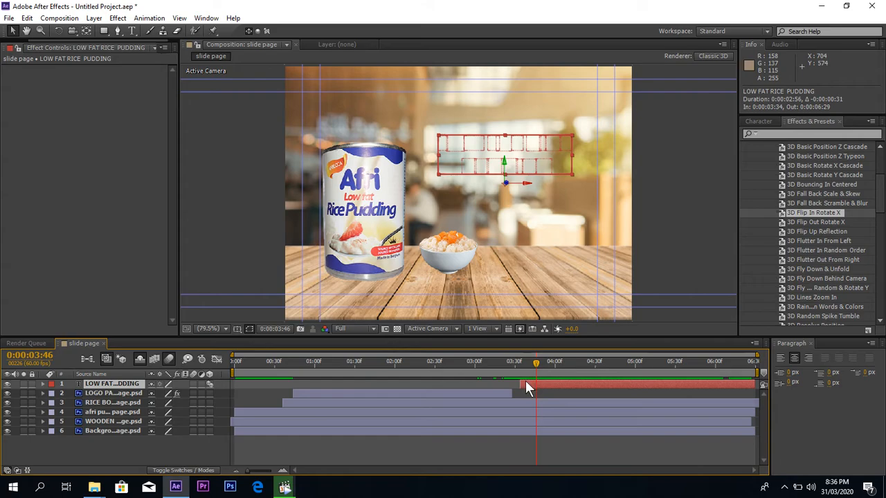
{"action": "mouse_move", "coordinate": [524, 383]}
{"action": "left_mouse_down"}
{"action": "mouse_move", "coordinate": [543, 383]}
{"action": "mouse_move", "coordinate": [551, 363]}
{"action": "mouse_move", "coordinate": [560, 363]}
{"action": "mouse_move", "coordinate": [548, 383]}
{"action": "mouse_move", "coordinate": [559, 382]}
{"action": "mouse_move", "coordinate": [562, 360]}
{"action": "mouse_move", "coordinate": [577, 360]}
{"action": "mouse_move", "coordinate": [541, 378]}
{"action": "left_mouse_up"}
{"action": "left_click_drag", "start_coordinate": [587, 361], "coordinate": [690, 362]}
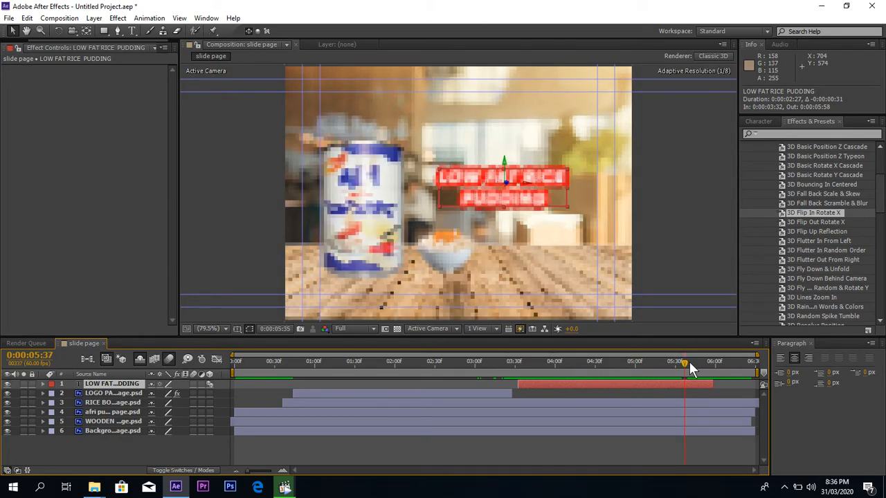
{"action": "left_click", "coordinate": [692, 364]}
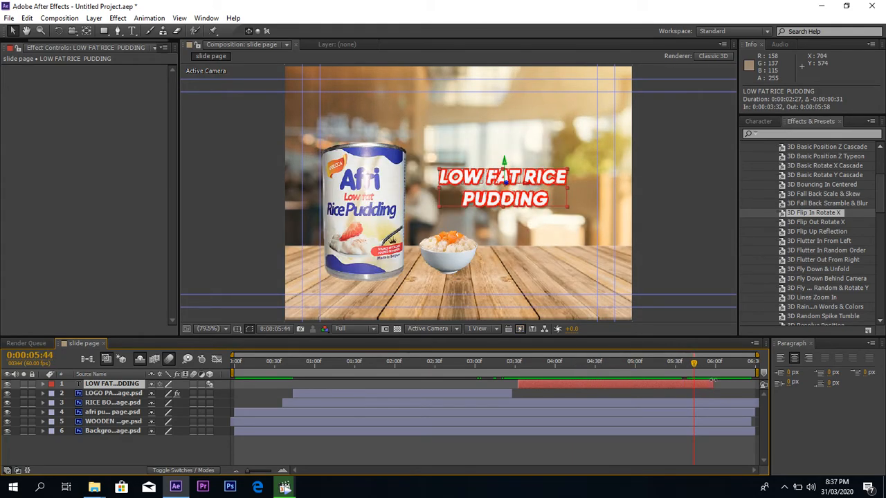
{"action": "left_click_drag", "start_coordinate": [695, 360], "coordinate": [706, 381]}
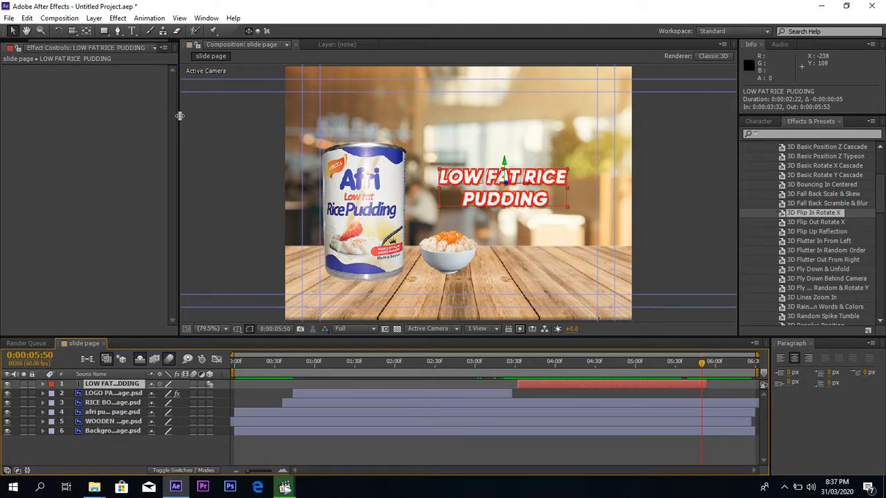
Step: Add LOGO PAGEE/slide page.psd again as the top layer, starting where the text layer ends, and move the logo to about 489.6, 250.3
{"action": "left_click_drag", "start_coordinate": [178, 115], "coordinate": [234, 116]}
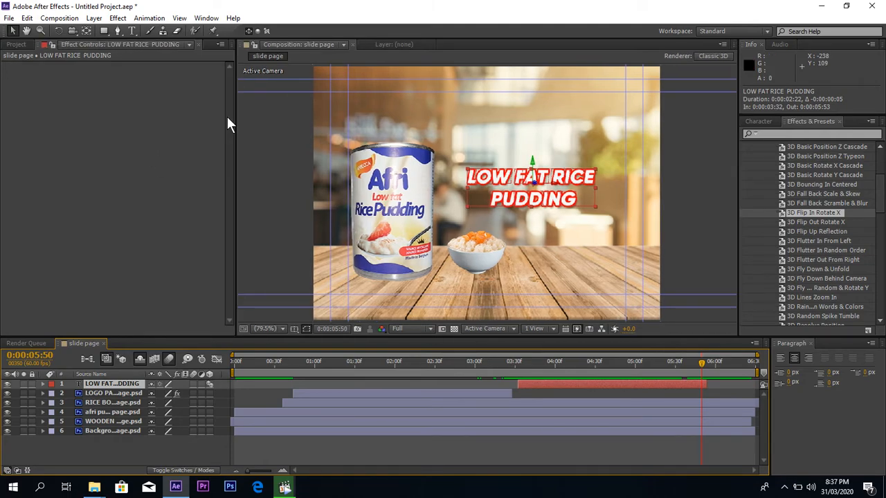
{"action": "left_click", "coordinate": [23, 45]}
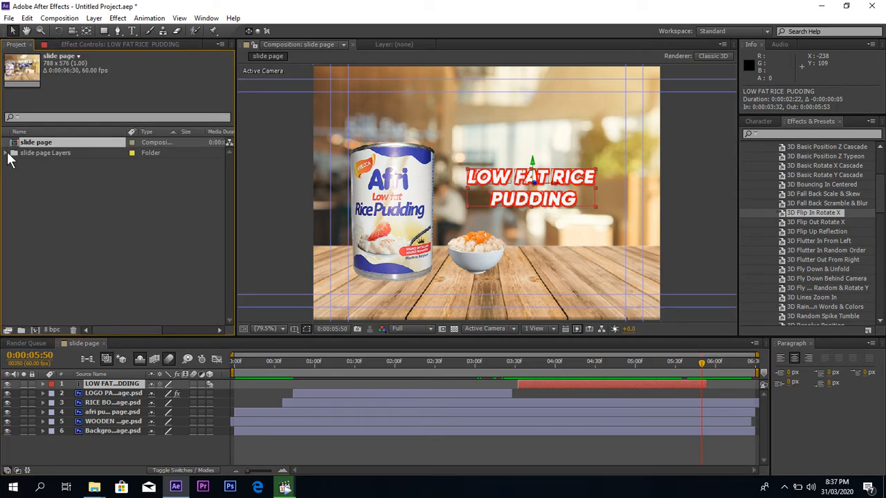
{"action": "left_click", "coordinate": [6, 153]}
{"action": "left_click", "coordinate": [38, 186]}
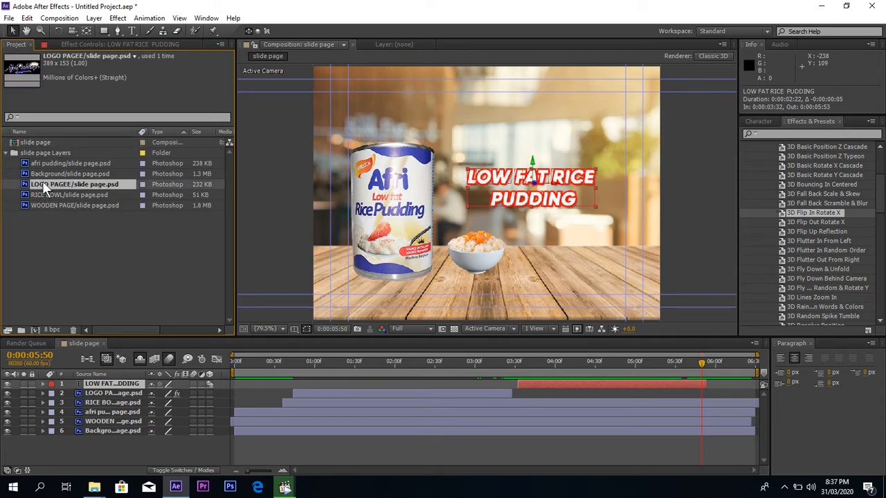
{"action": "left_click_drag", "start_coordinate": [45, 184], "coordinate": [521, 382]}
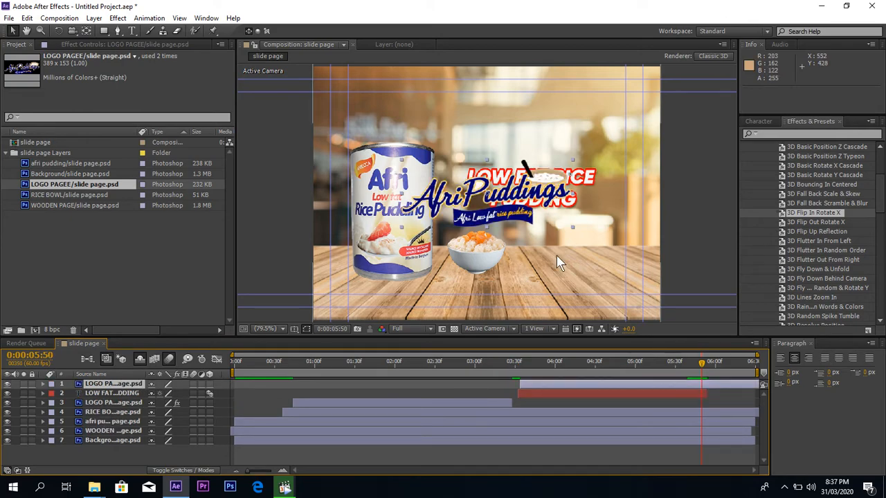
{"action": "left_click_drag", "start_coordinate": [523, 383], "coordinate": [722, 376]}
{"action": "left_click_drag", "start_coordinate": [503, 196], "coordinate": [553, 178]}
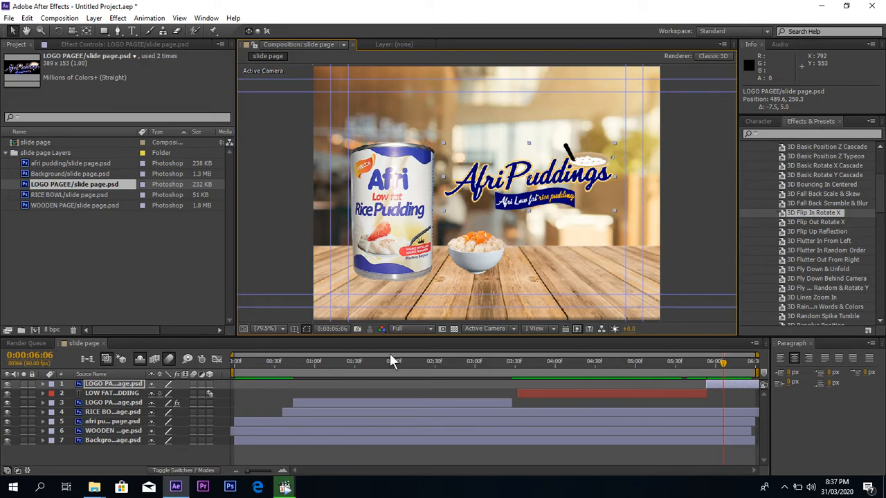
Step: Extend the start of the Background layer to -0:00:00:10 and preview the whole composition from near its beginning
{"action": "left_click", "coordinate": [266, 366]}
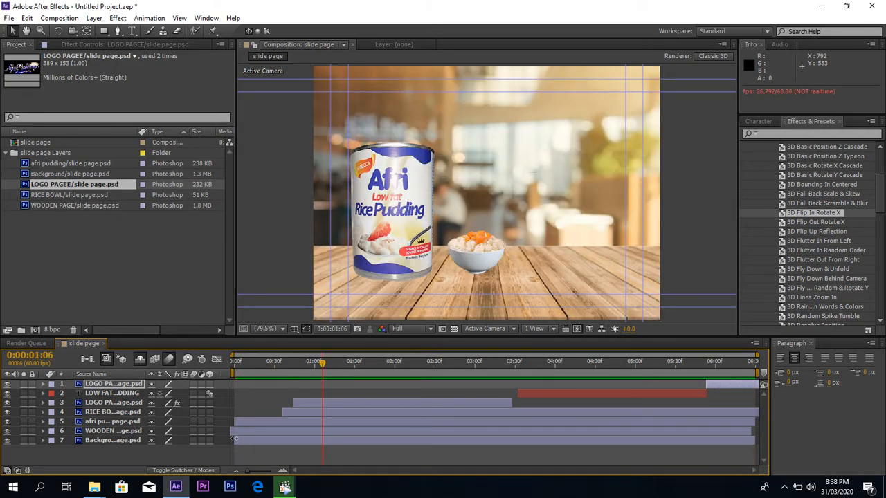
{"action": "left_click_drag", "start_coordinate": [229, 439], "coordinate": [225, 438]}
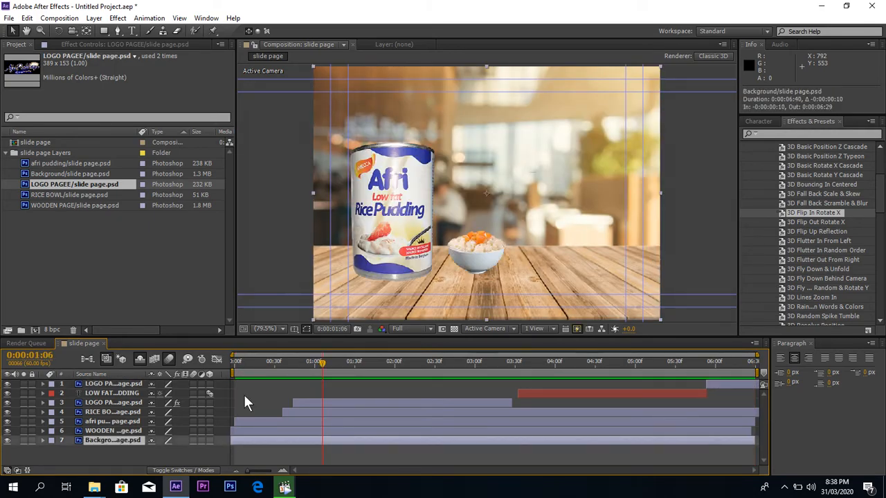
{"action": "left_click", "coordinate": [238, 369]}
{"action": "key", "text": "space"}
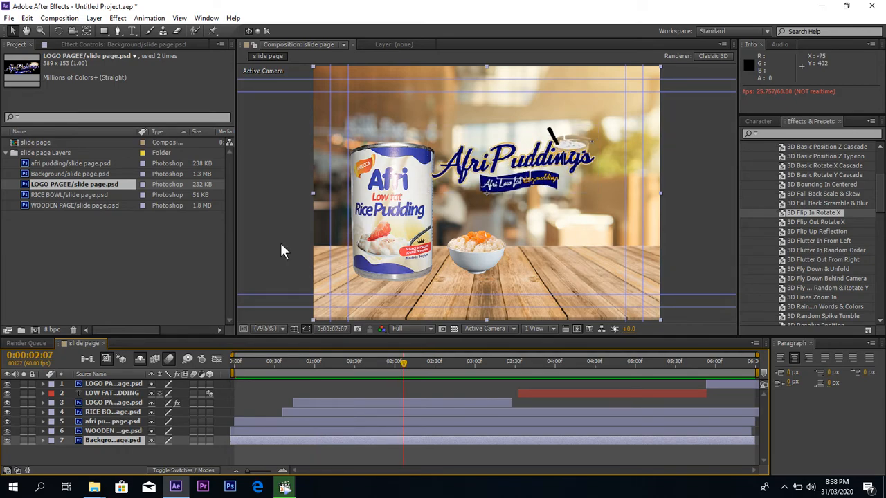
Step: Add the slide page composition to the render queue and set its output module format to H.264
{"action": "left_click", "coordinate": [66, 18]}
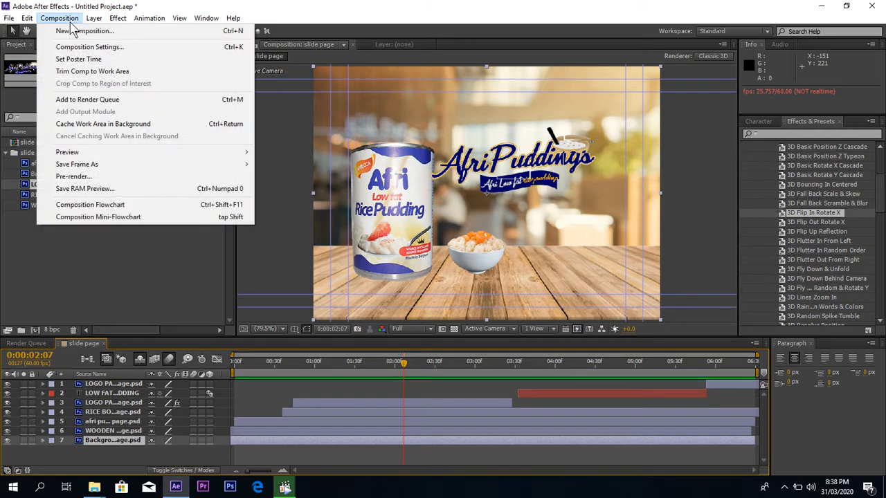
{"action": "left_click", "coordinate": [91, 102]}
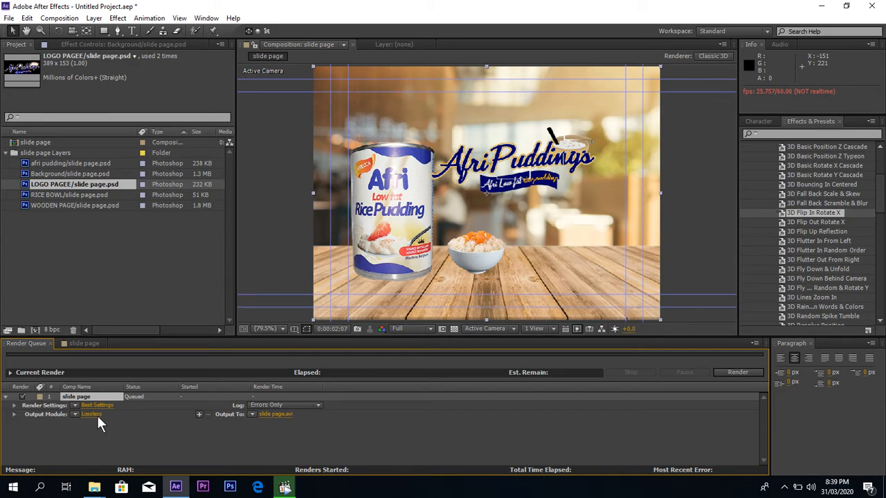
{"action": "left_click", "coordinate": [97, 415]}
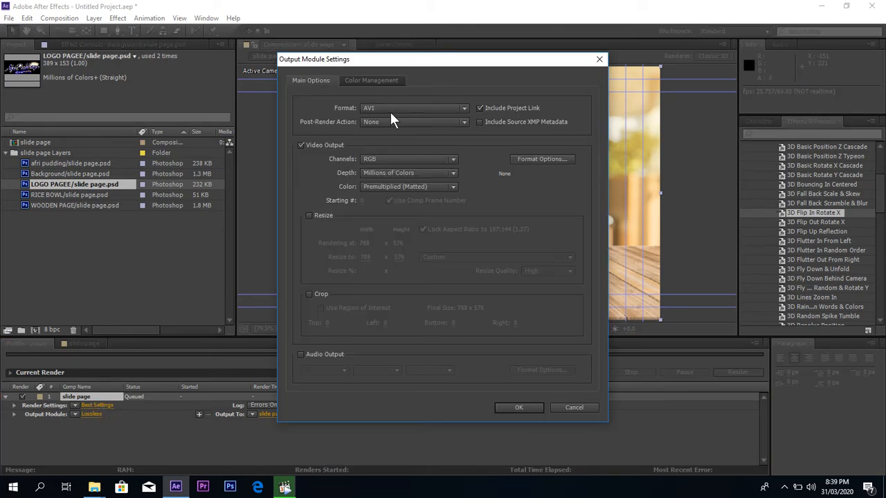
{"action": "left_click", "coordinate": [402, 107]}
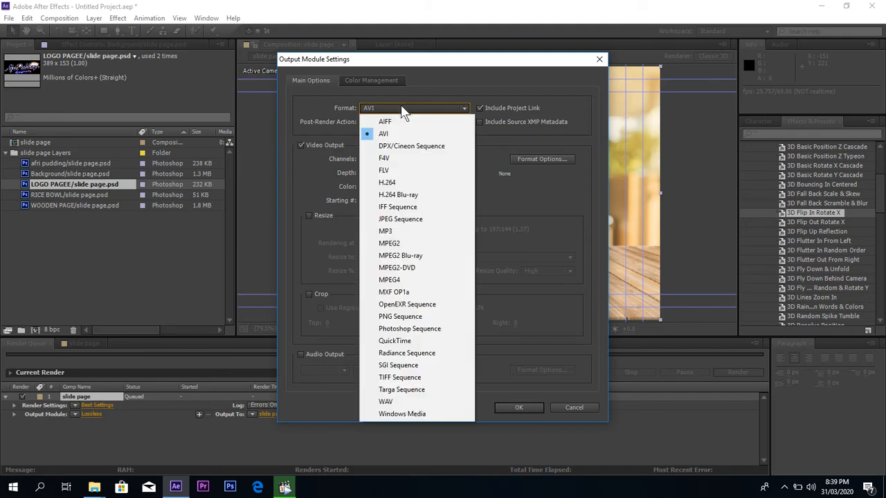
{"action": "left_click", "coordinate": [401, 184]}
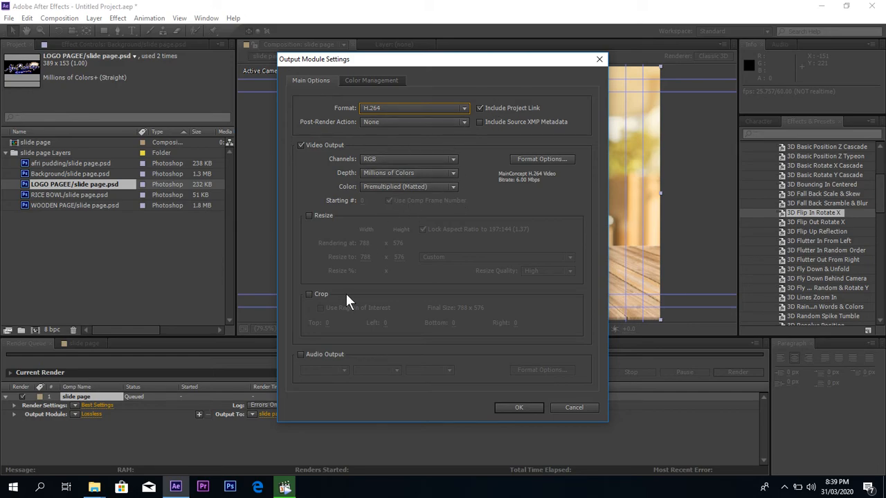
{"action": "left_click", "coordinate": [528, 408]}
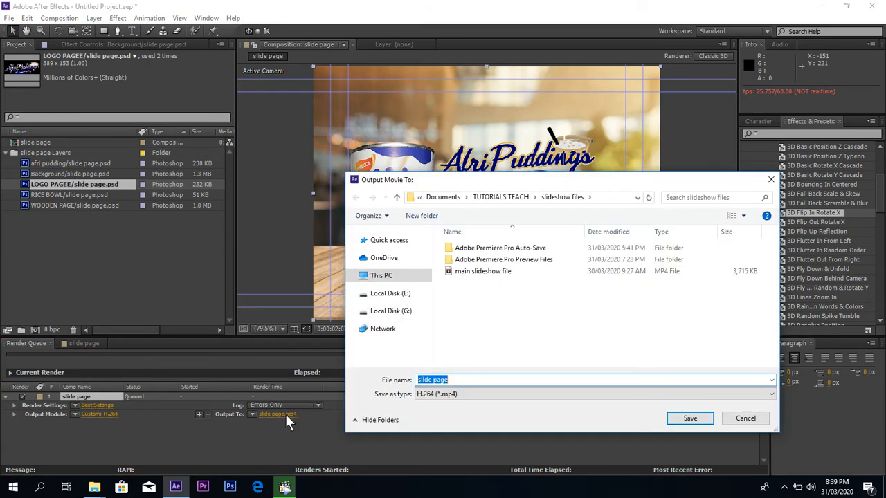
Step: Name the output movie "main slideshow file 22" in the slideshow files folder and start rendering it
{"action": "left_click", "coordinate": [512, 276]}
{"action": "left_click", "coordinate": [491, 379]}
{"action": "left_click", "coordinate": [497, 380]}
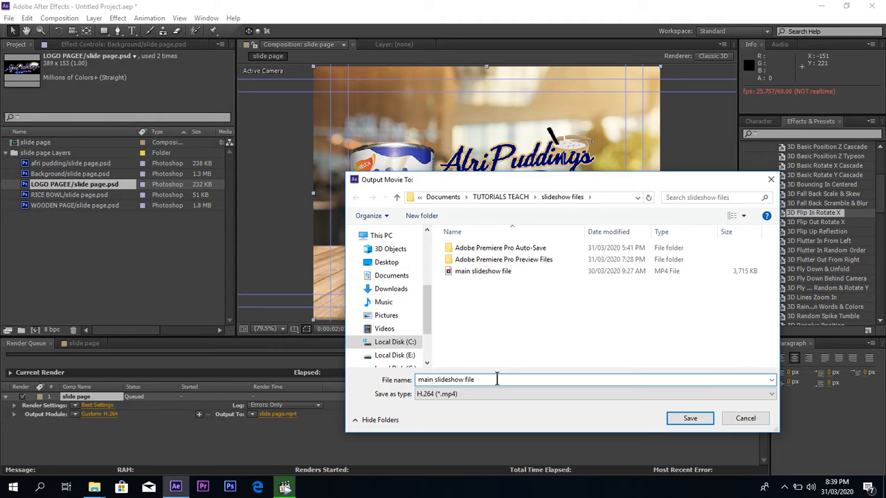
{"action": "type", "text": "22"}
{"action": "key", "text": "Return"}
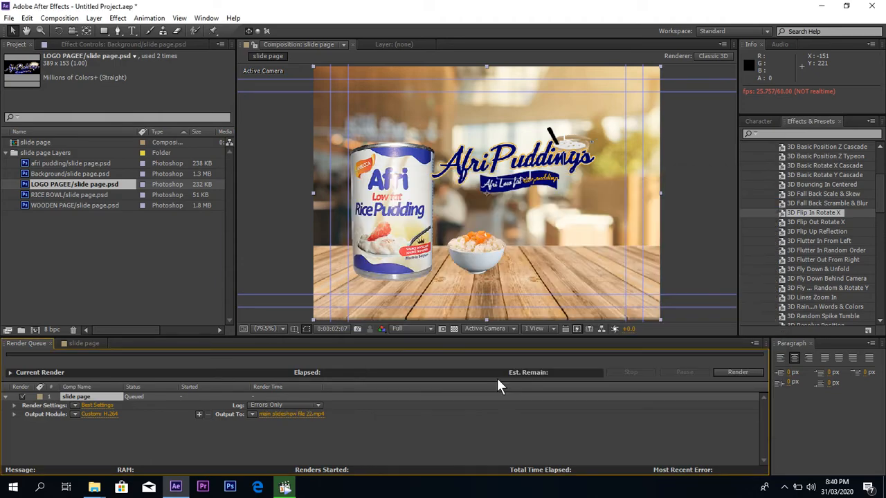
{"action": "left_click", "coordinate": [730, 374]}
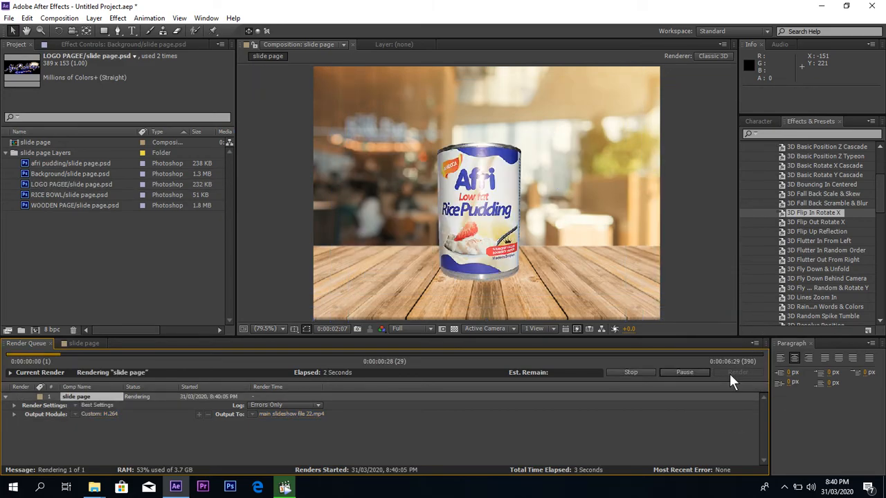